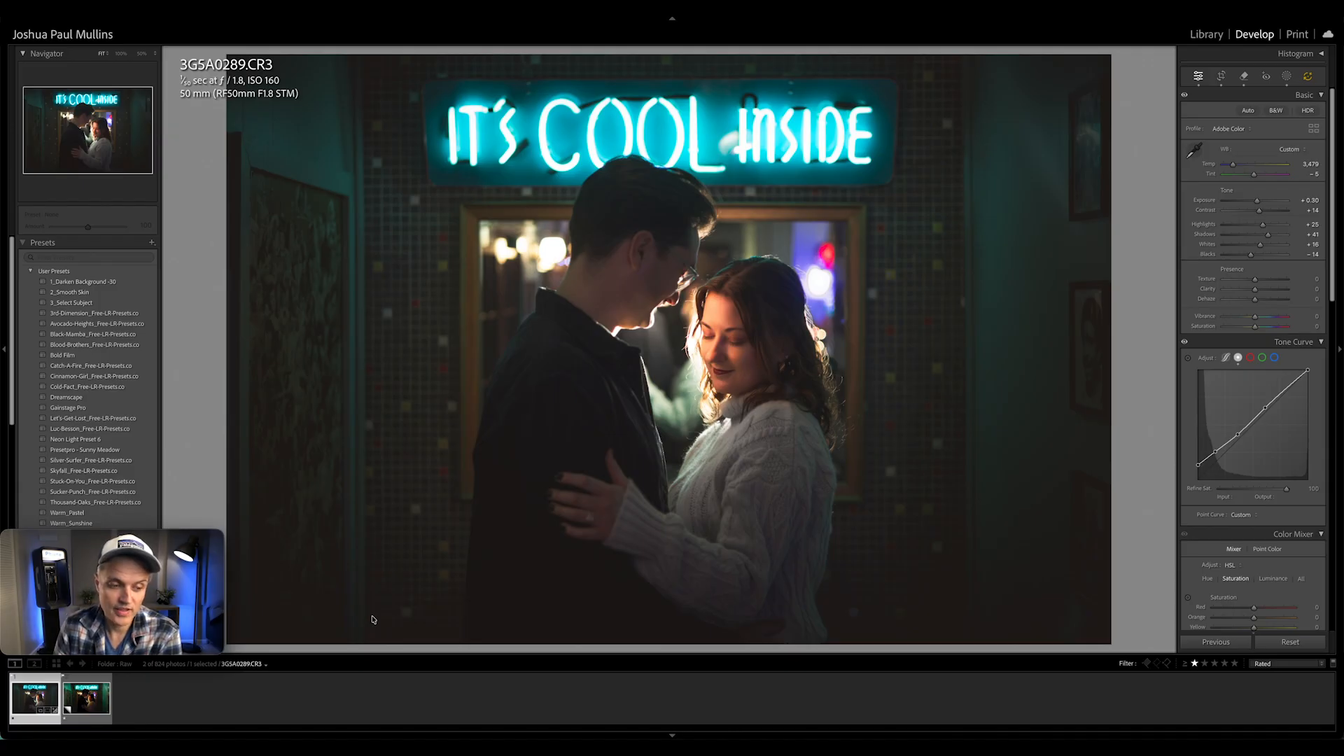
Step: Compare the edited version of 3G5A0289.CR3 with its unedited Copy 2, finishing on Copy 2
{"action": "left_click", "coordinate": [84, 697]}
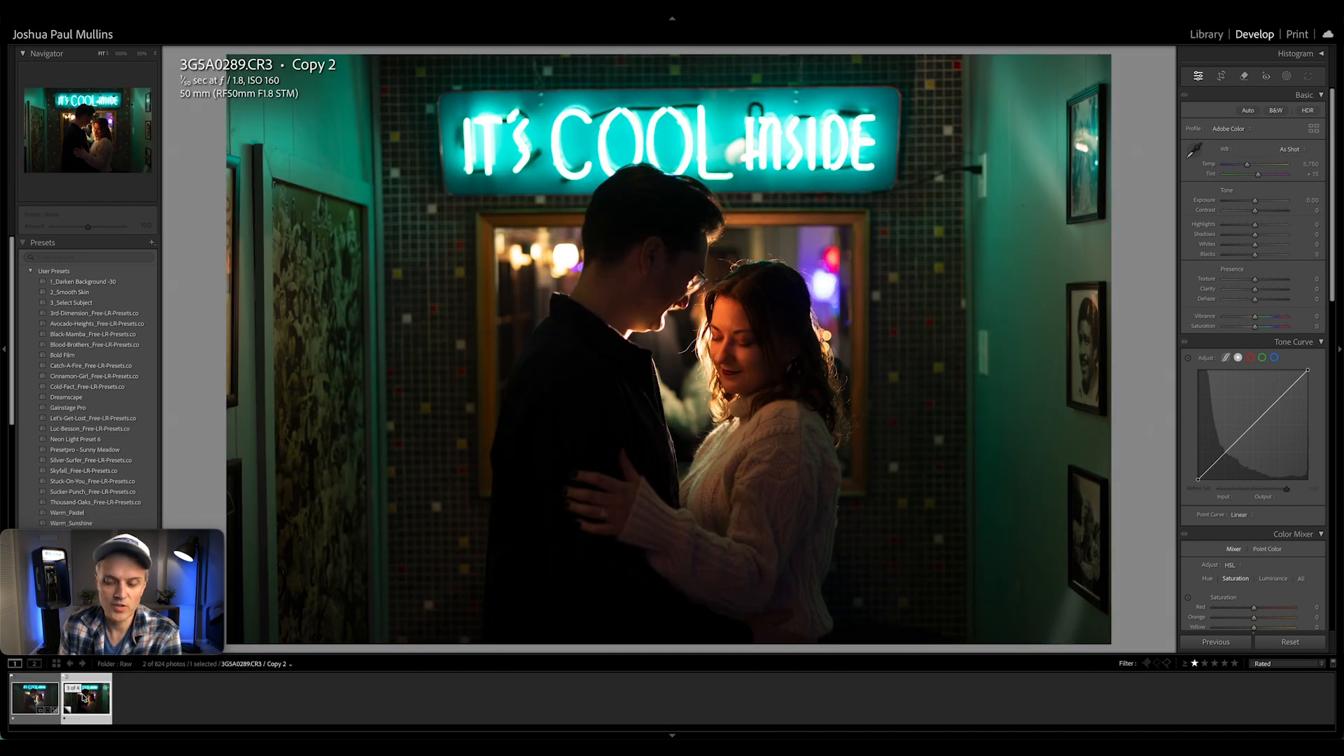
{"action": "key", "text": "Left"}
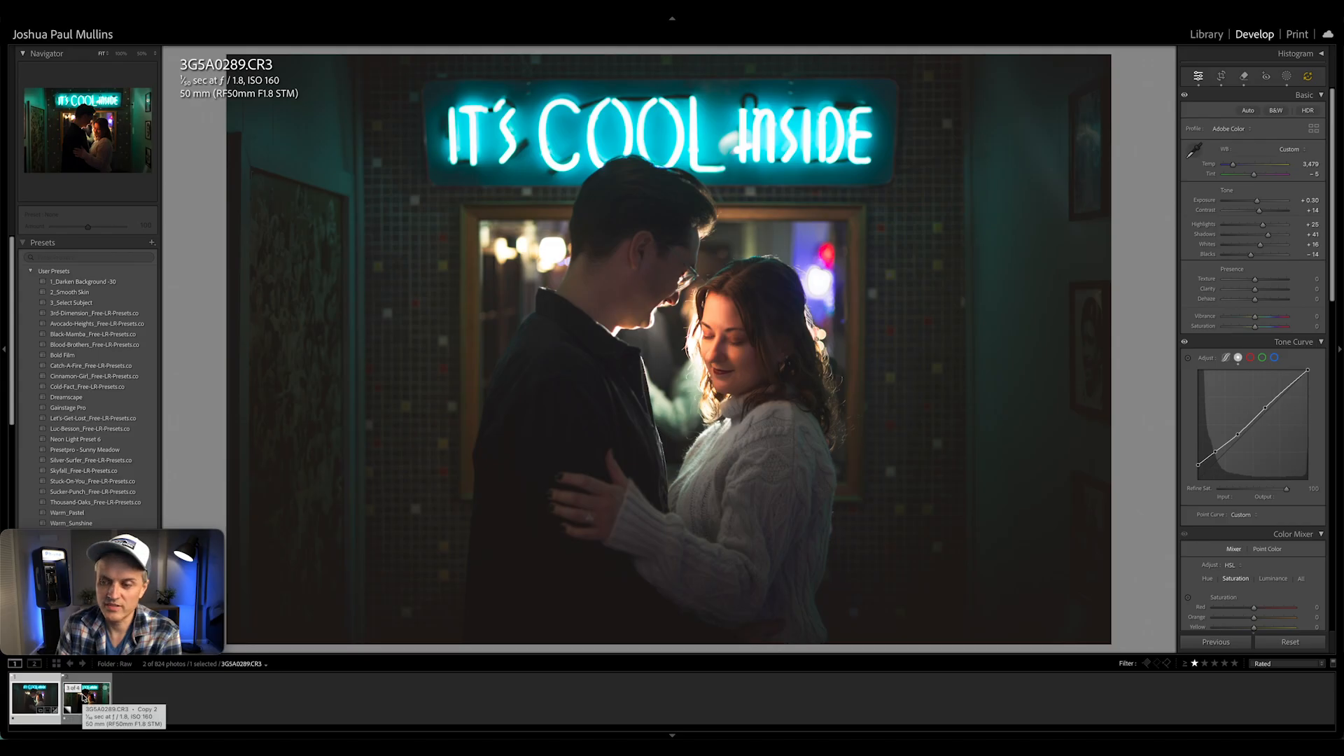
{"action": "key", "text": "Right"}
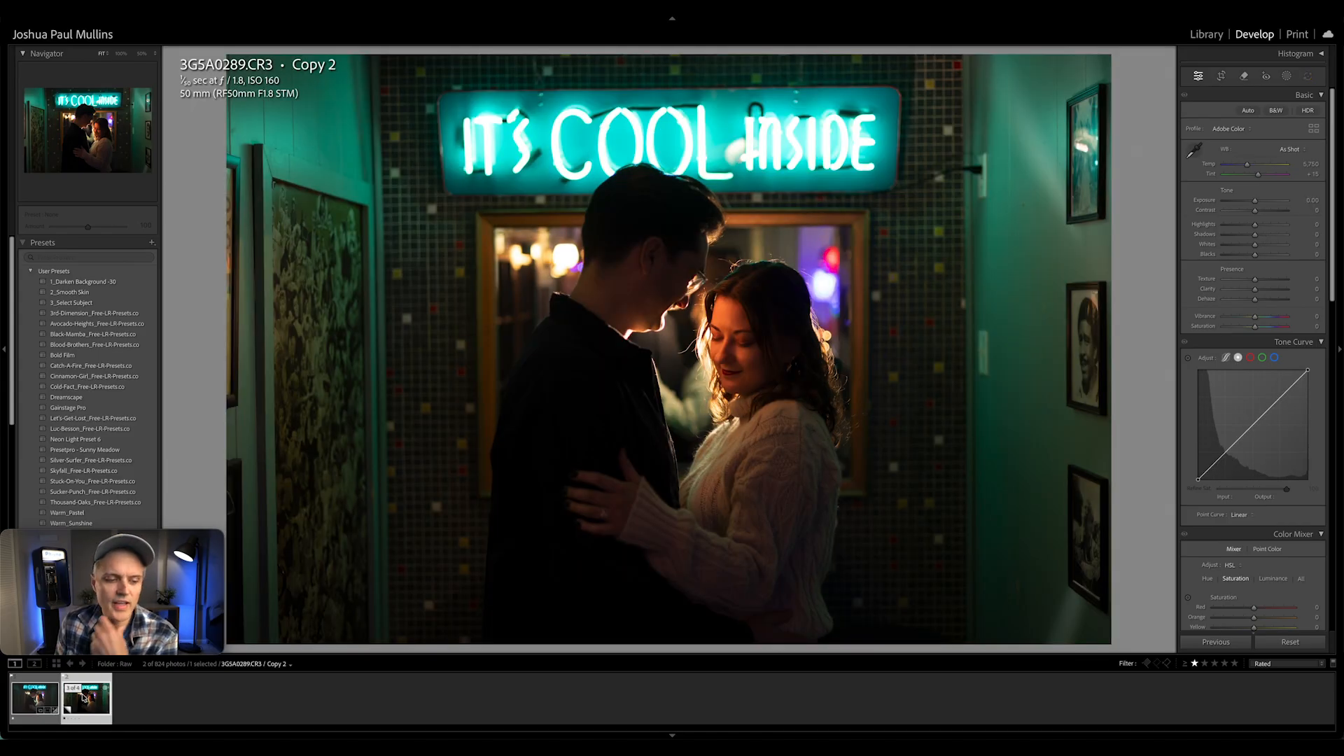
{"action": "key", "text": "Left"}
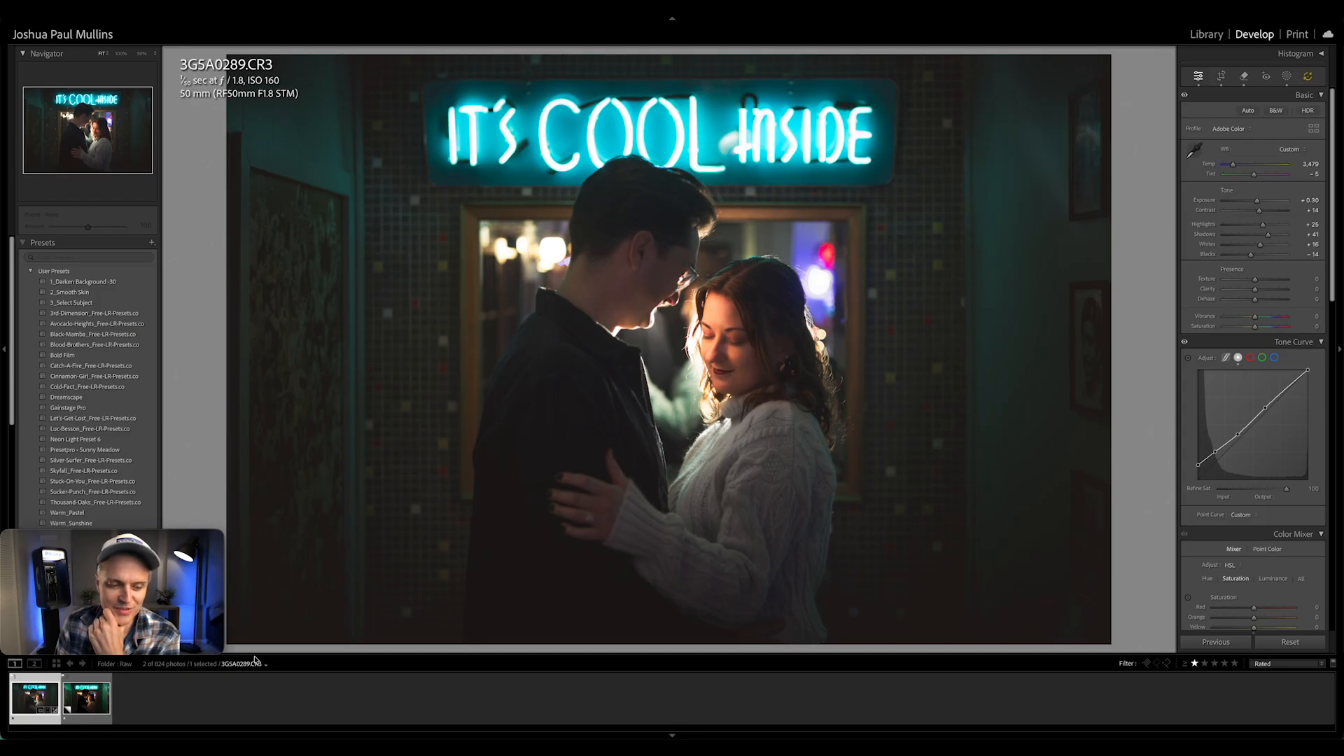
{"action": "key", "text": "Right"}
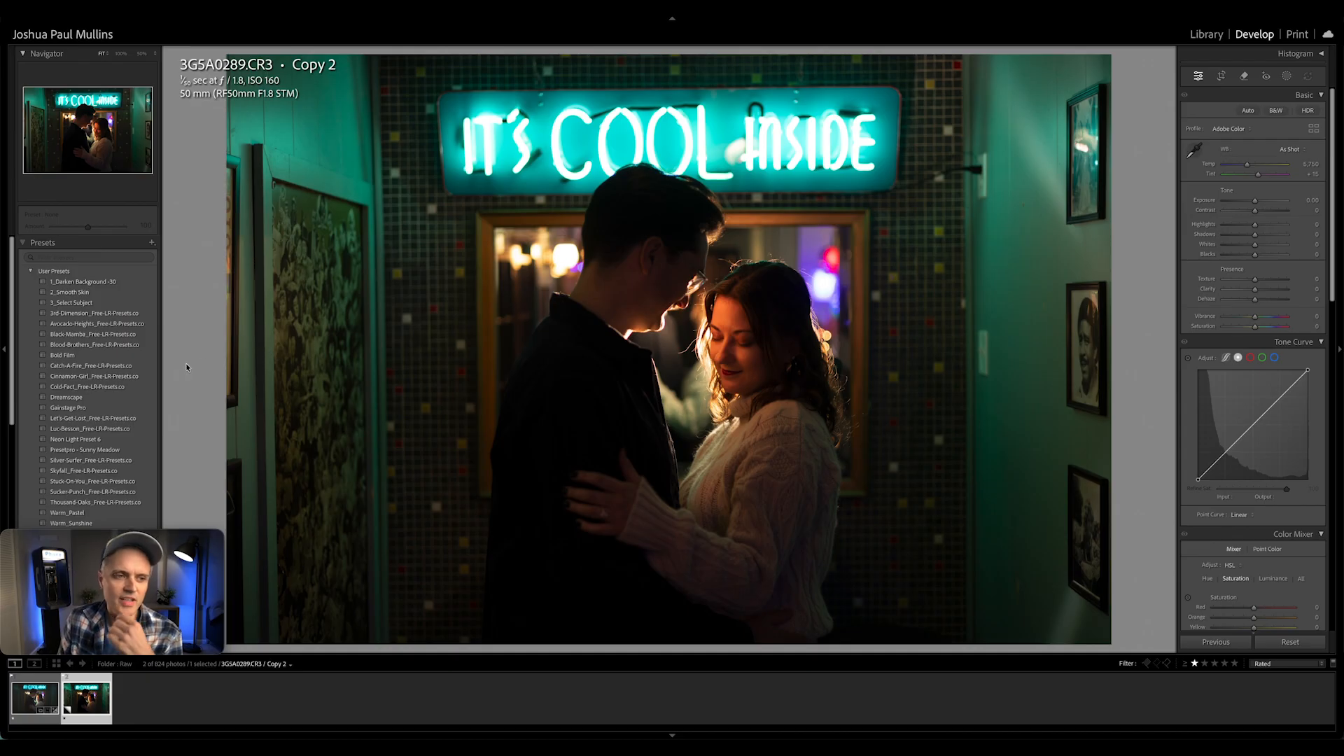
Step: Apply the 2_Smooth Skin preset to Copy 2, check its skin mask, and apply the 1_Darken Background -30 preset
{"action": "left_click", "coordinate": [102, 292]}
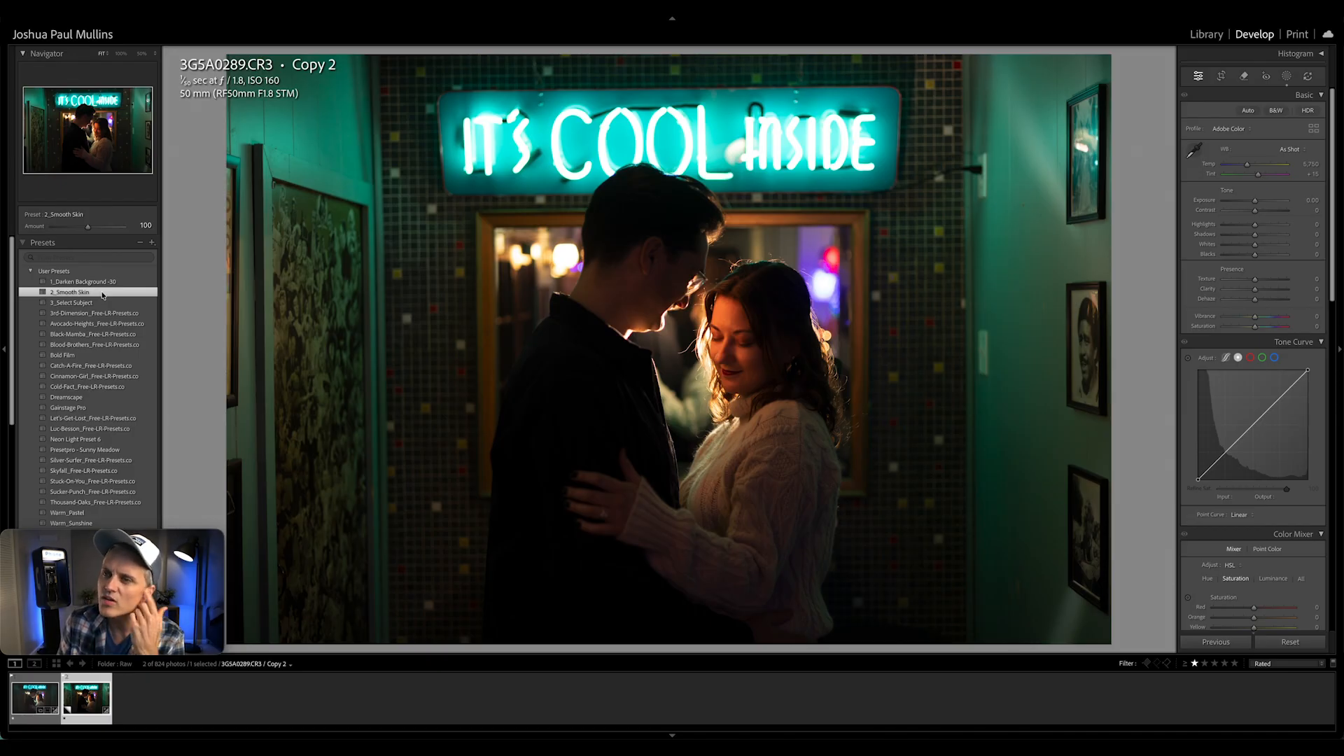
{"action": "left_click", "coordinate": [1286, 76]}
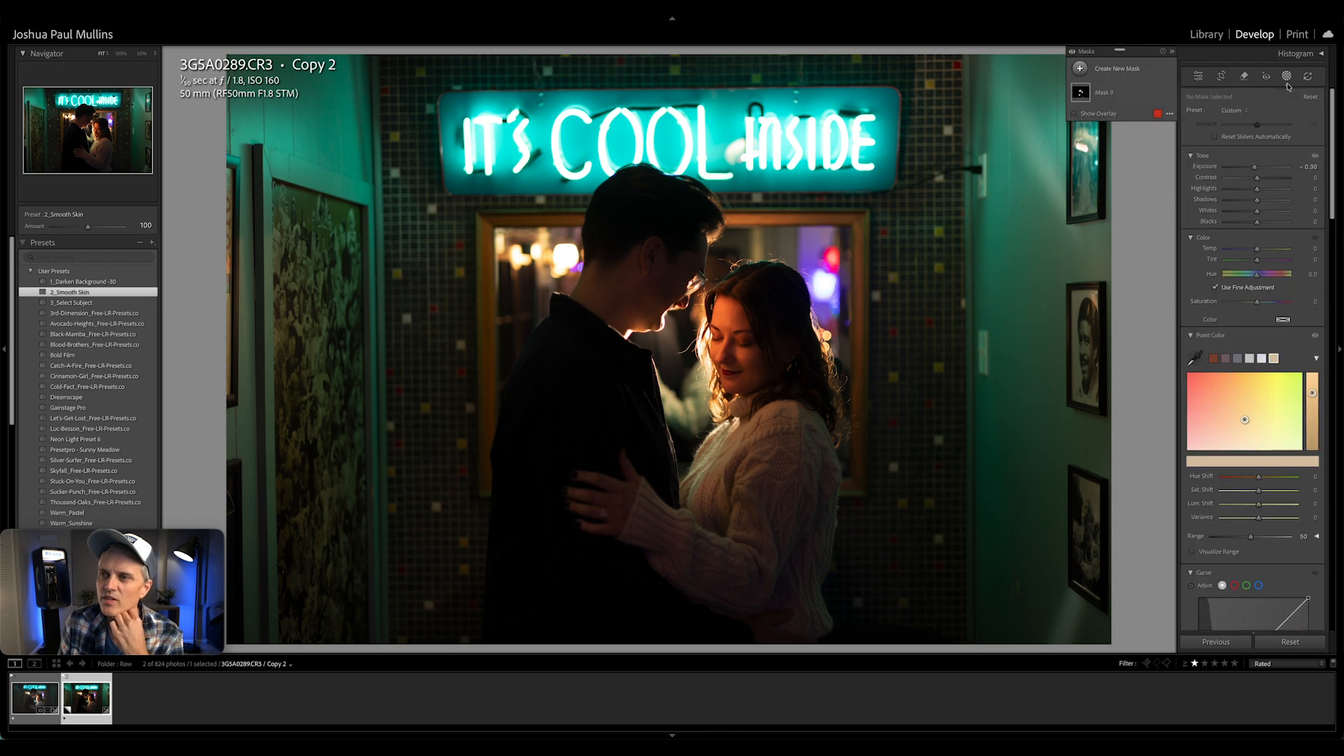
{"action": "mouse_move", "coordinate": [1084, 94]}
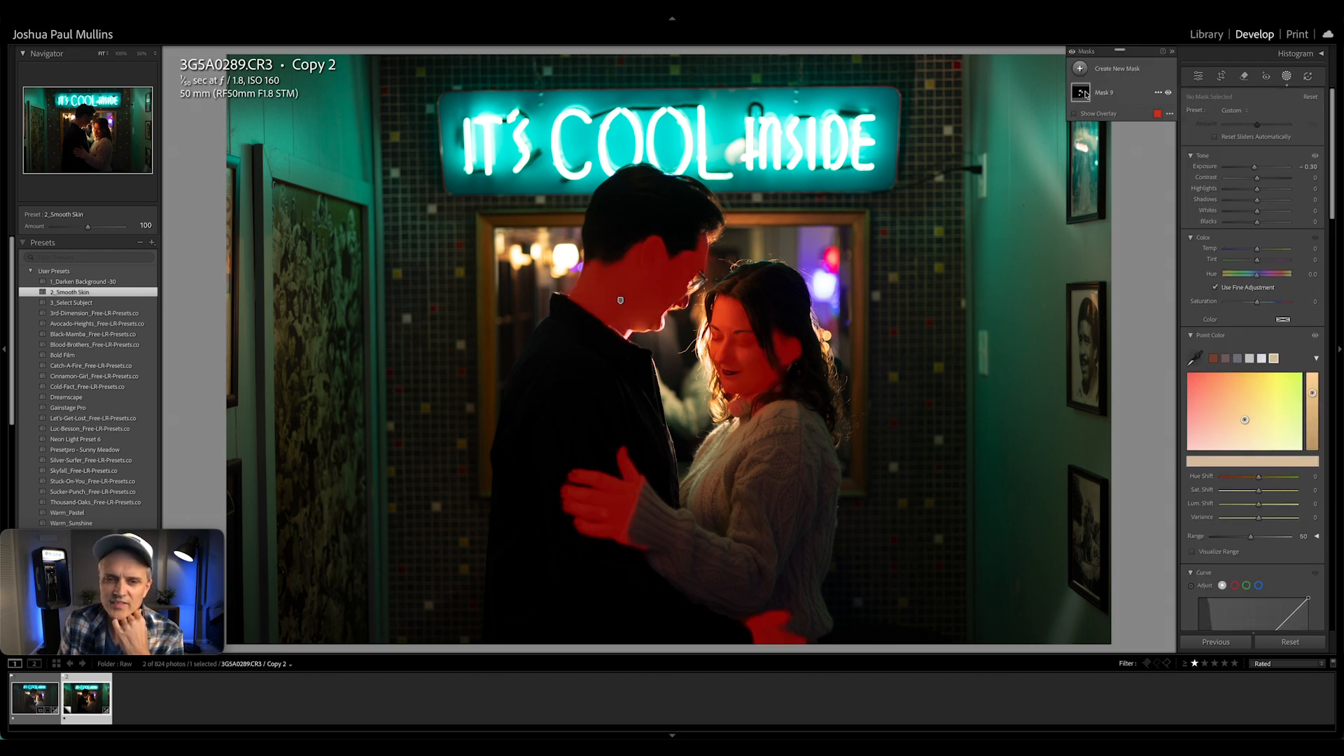
{"action": "left_click", "coordinate": [115, 283]}
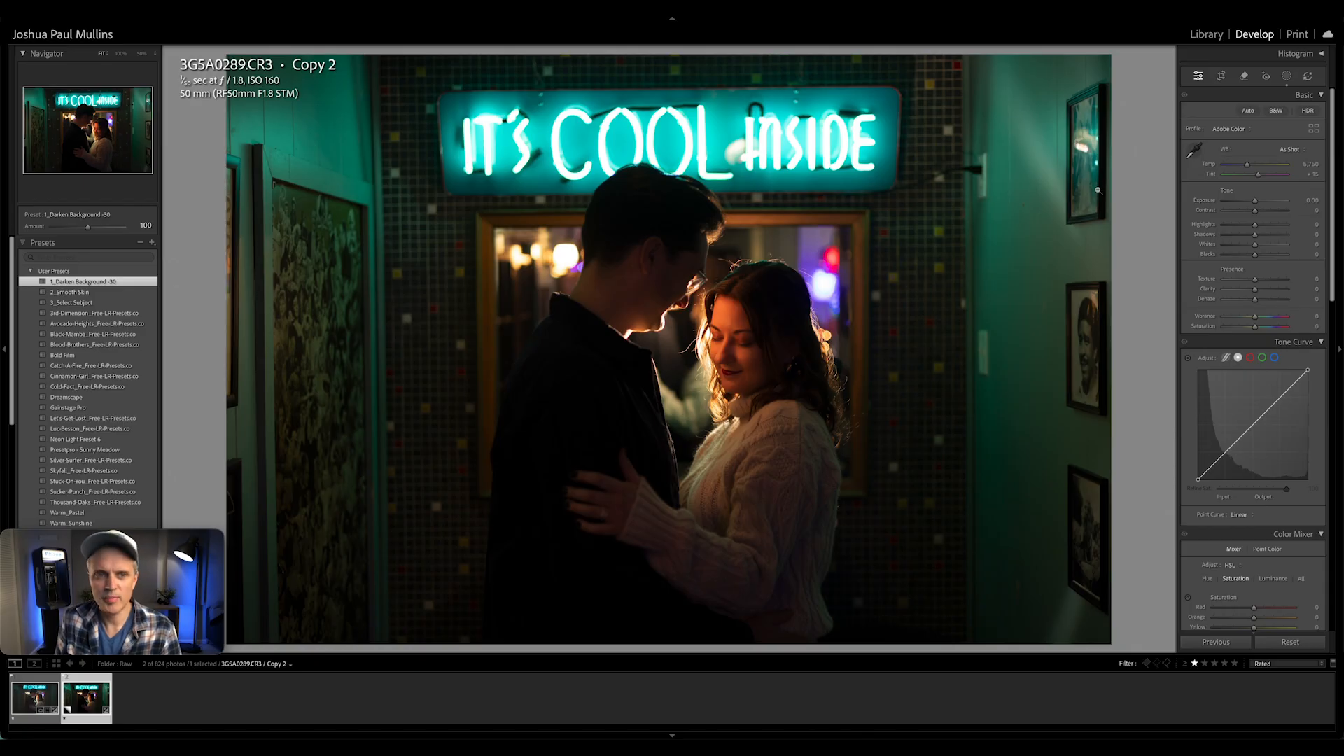
Step: Correct the photo's perspective with Auto Upright and check the resulting crop
{"action": "scroll", "coordinate": [1252, 420], "scroll_direction": "down", "scroll_amount": 10}
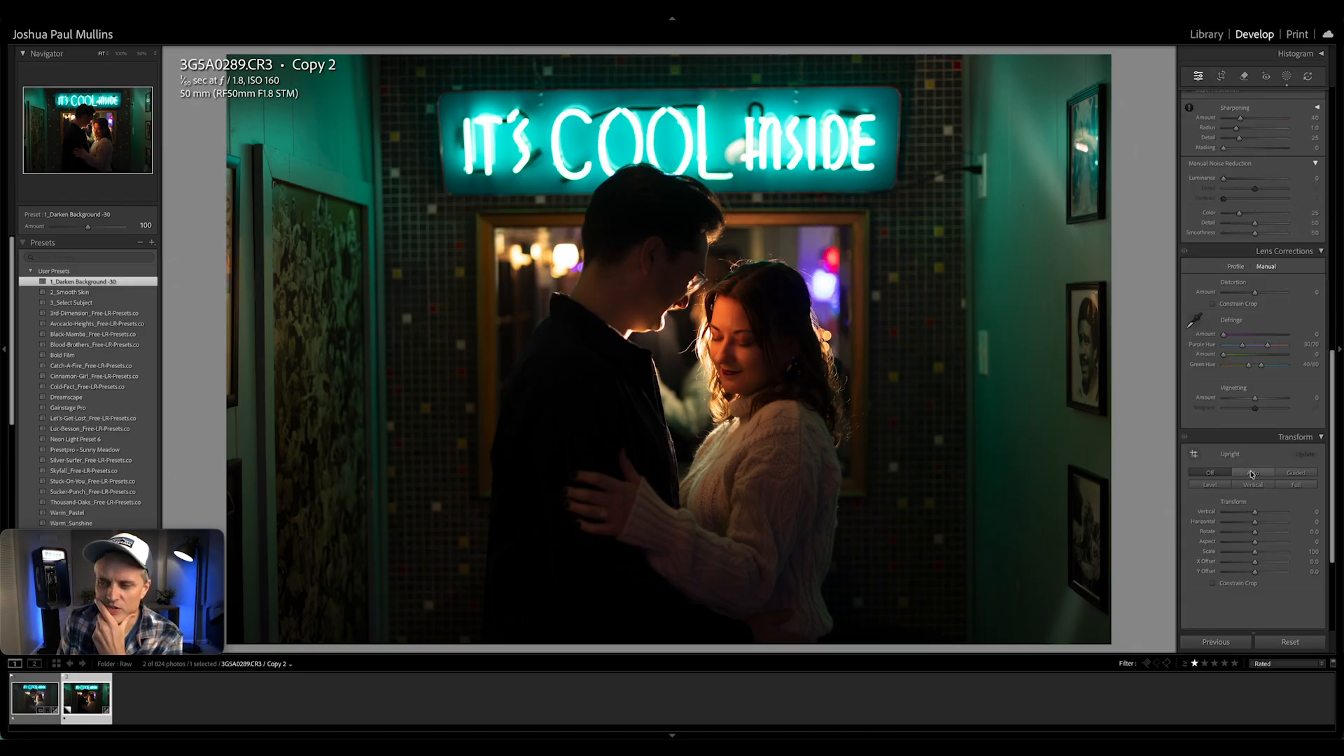
{"action": "left_click", "coordinate": [1252, 474]}
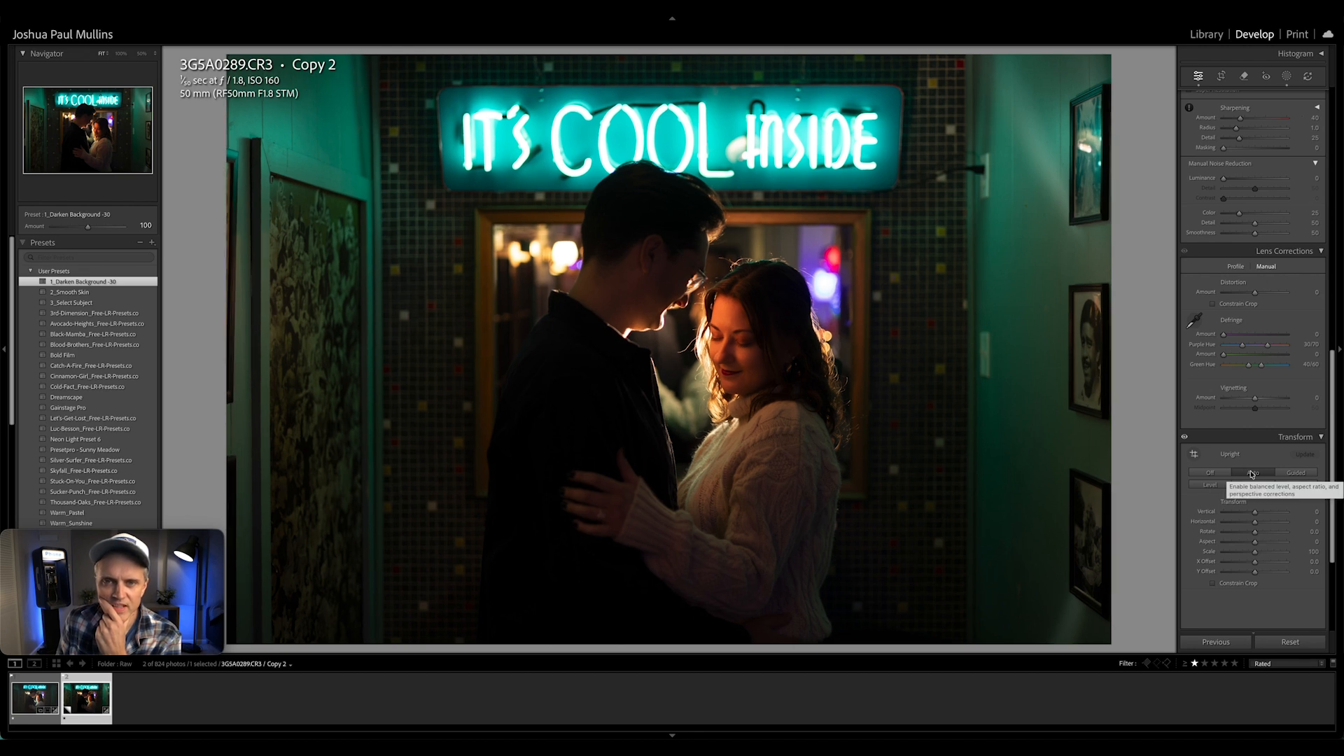
{"action": "left_click", "coordinate": [1221, 75]}
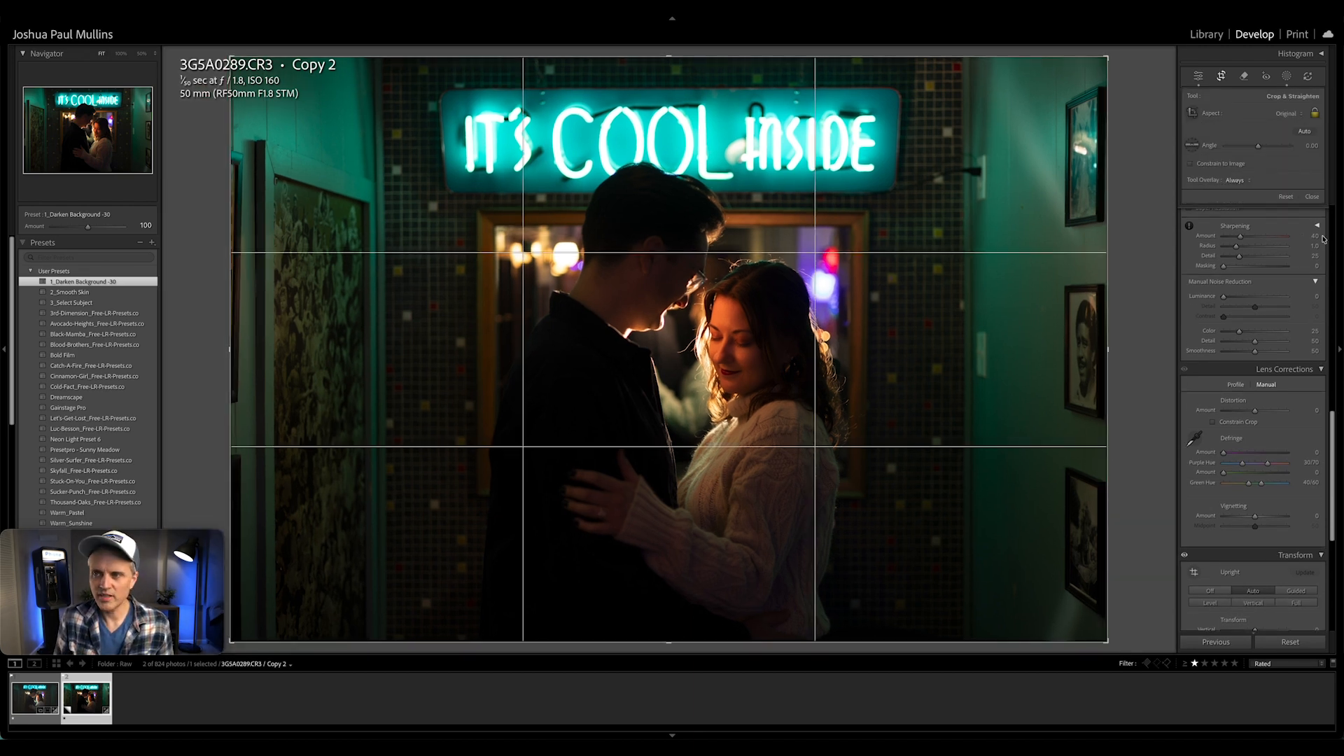
{"action": "left_click", "coordinate": [1198, 76]}
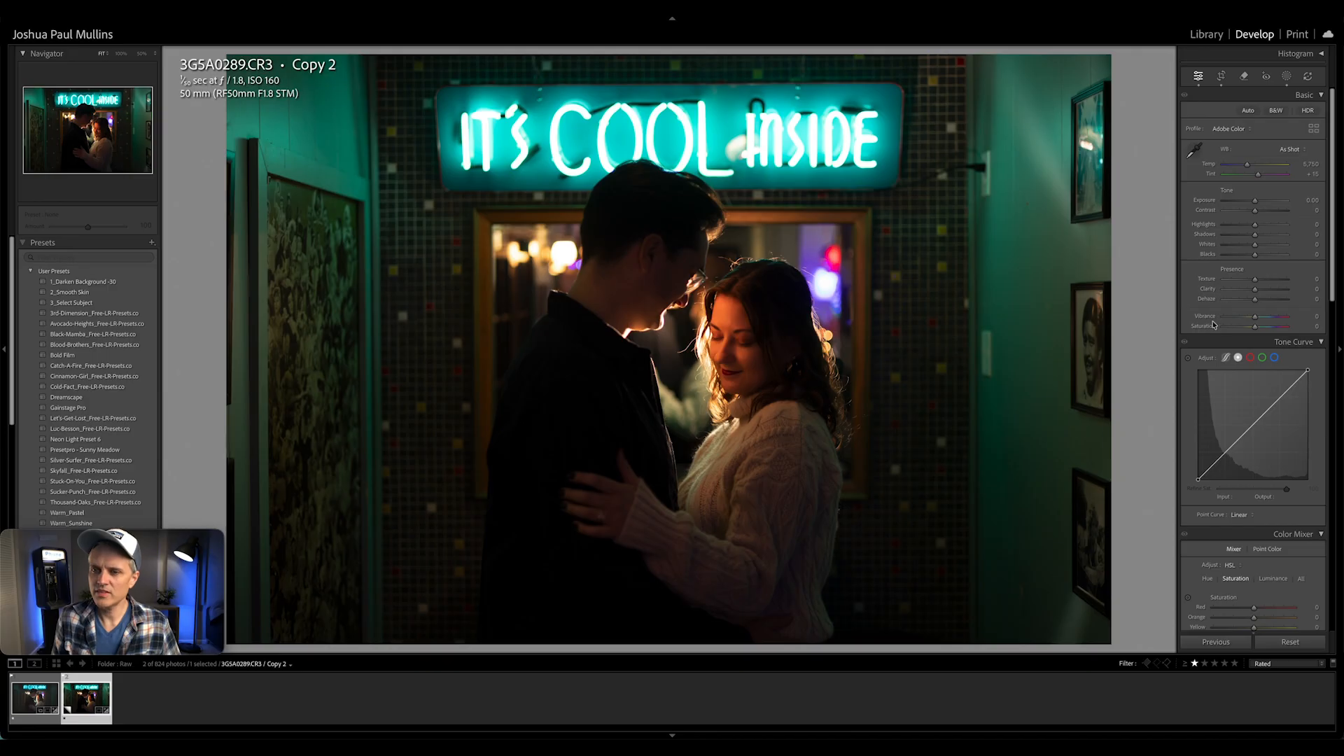
Step: Heal away the light-coloured fixture on the green wall between the framed pictures and the mirror
{"action": "left_click", "coordinate": [1242, 77]}
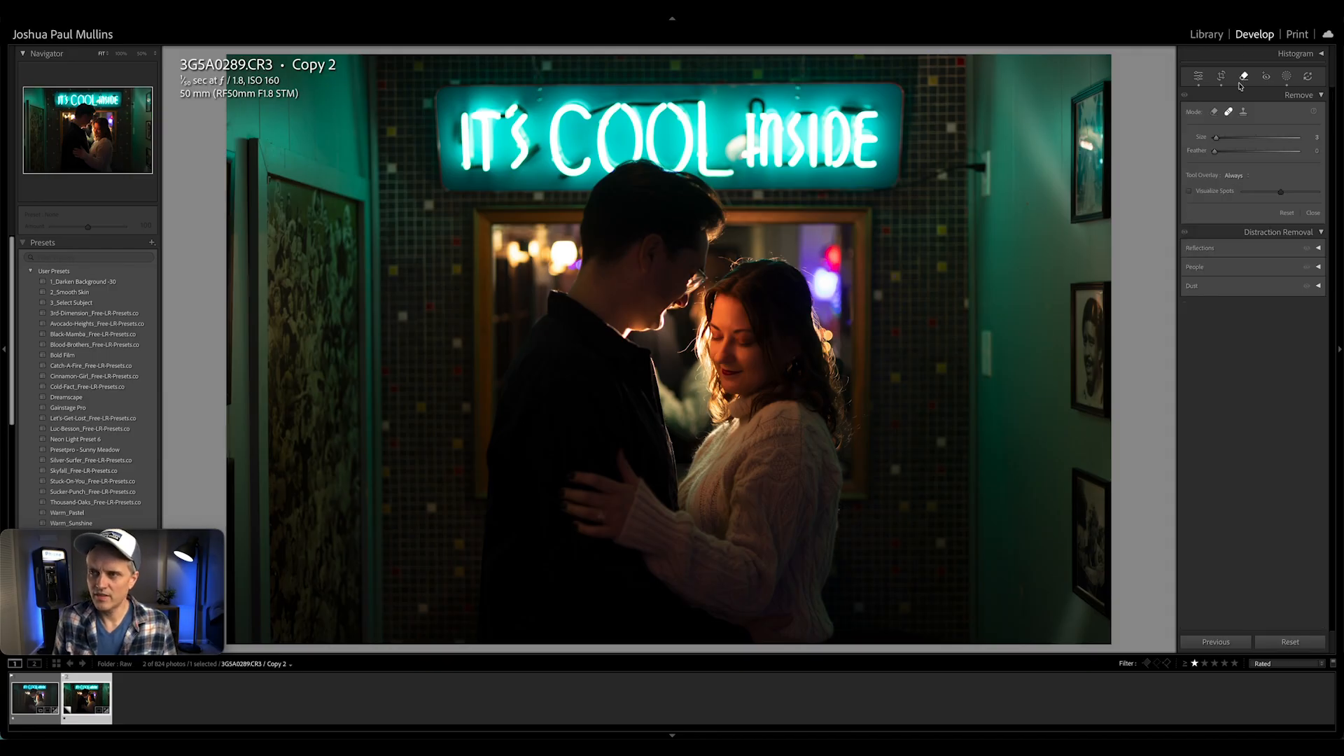
{"action": "key", "text": "]"}
{"action": "mouse_move", "coordinate": [989, 333]}
{"action": "left_mouse_down"}
{"action": "mouse_move", "coordinate": [989, 378]}
{"action": "mouse_move", "coordinate": [991, 334]}
{"action": "left_mouse_up"}
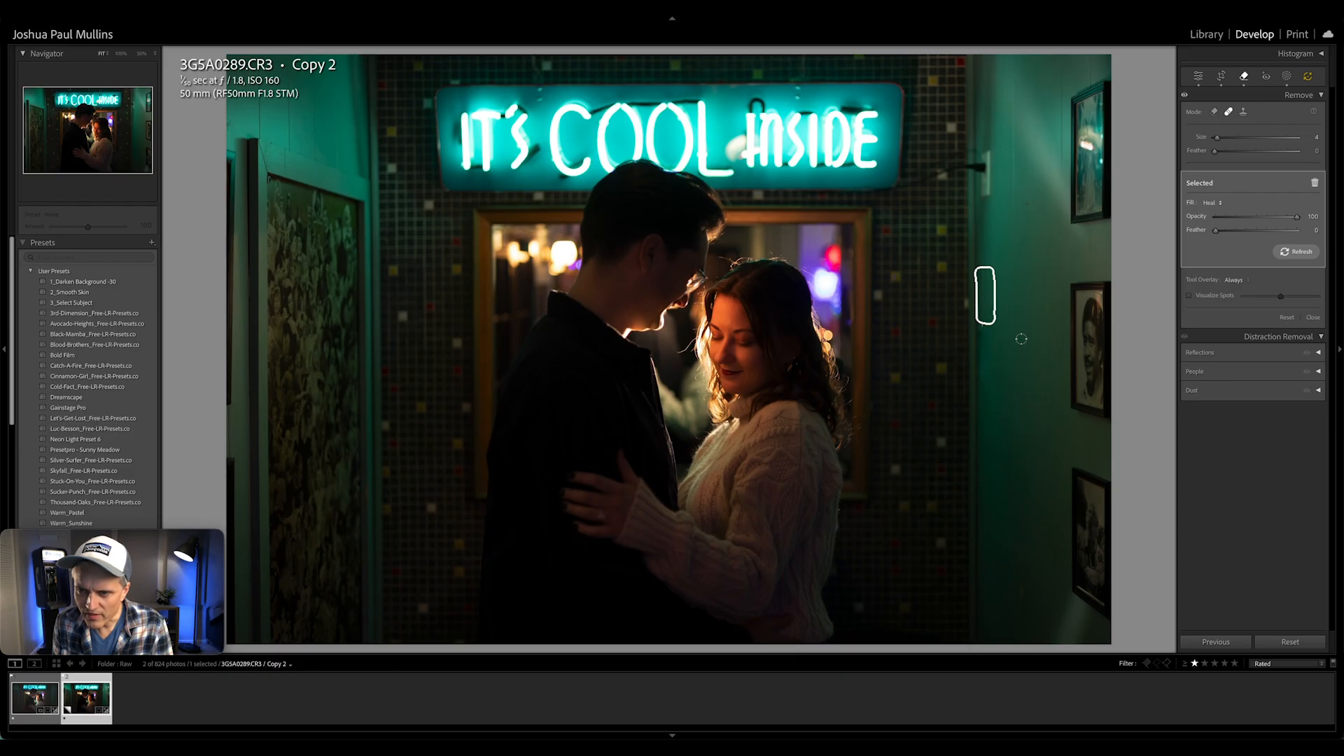
{"action": "key", "text": "Escape"}
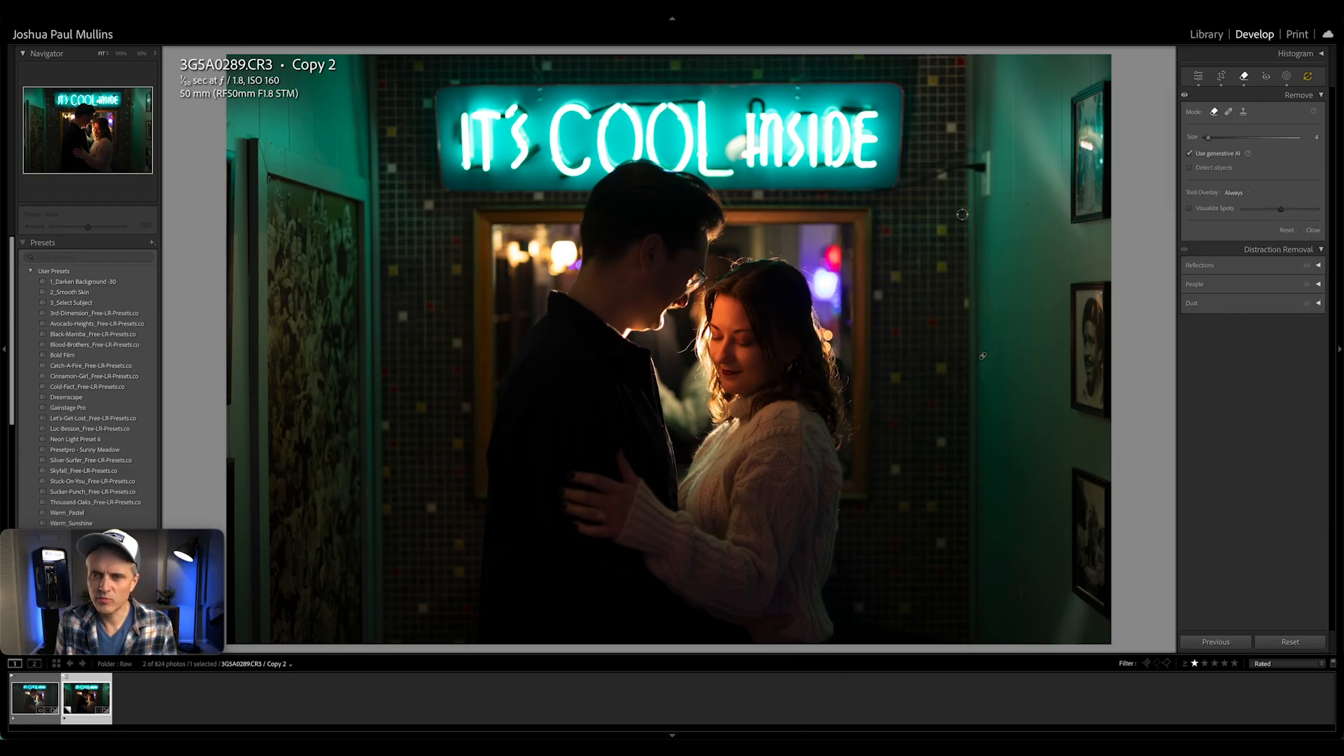
Step: Remove the cable and wall bracket beside the neon sign using generative Remove
{"action": "mouse_move", "coordinate": [906, 187]}
{"action": "left_mouse_down"}
{"action": "mouse_move", "coordinate": [989, 151]}
{"action": "mouse_move", "coordinate": [983, 220]}
{"action": "mouse_move", "coordinate": [982, 162]}
{"action": "mouse_move", "coordinate": [980, 189]}
{"action": "left_mouse_up"}
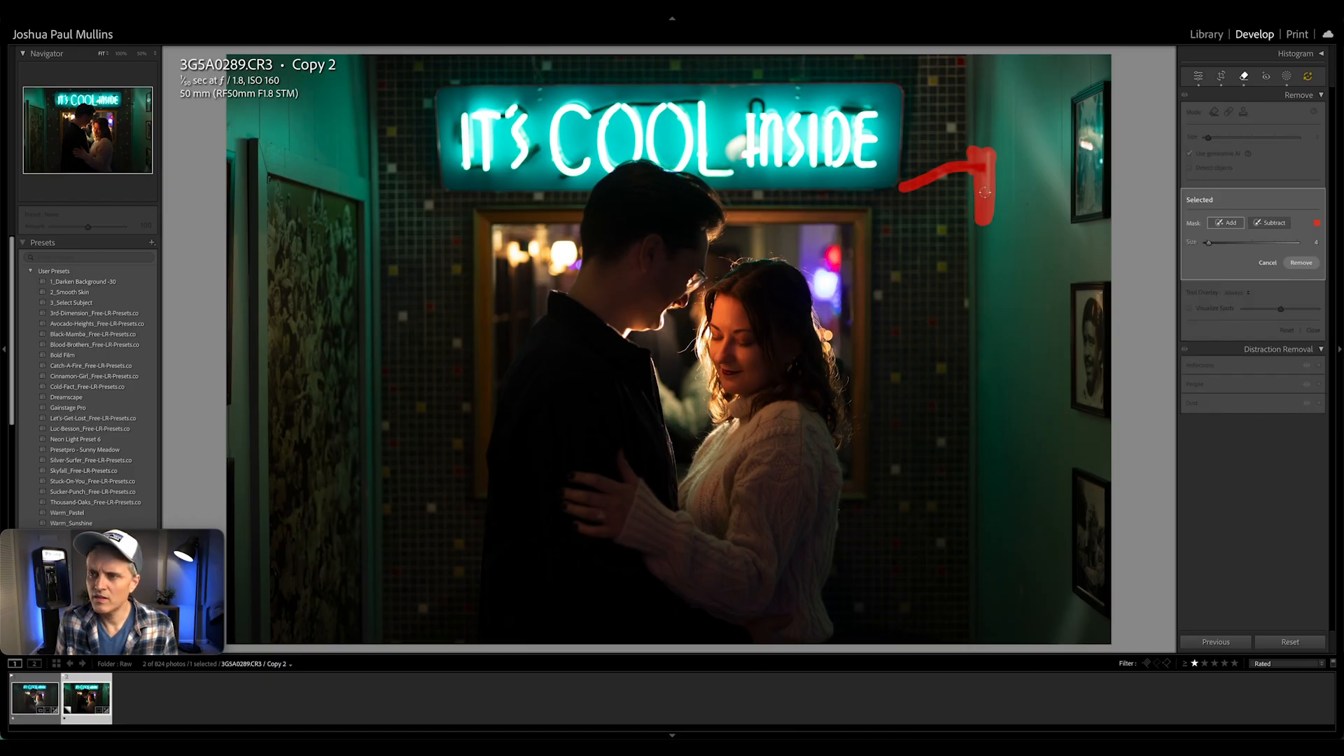
{"action": "left_click", "coordinate": [1266, 223]}
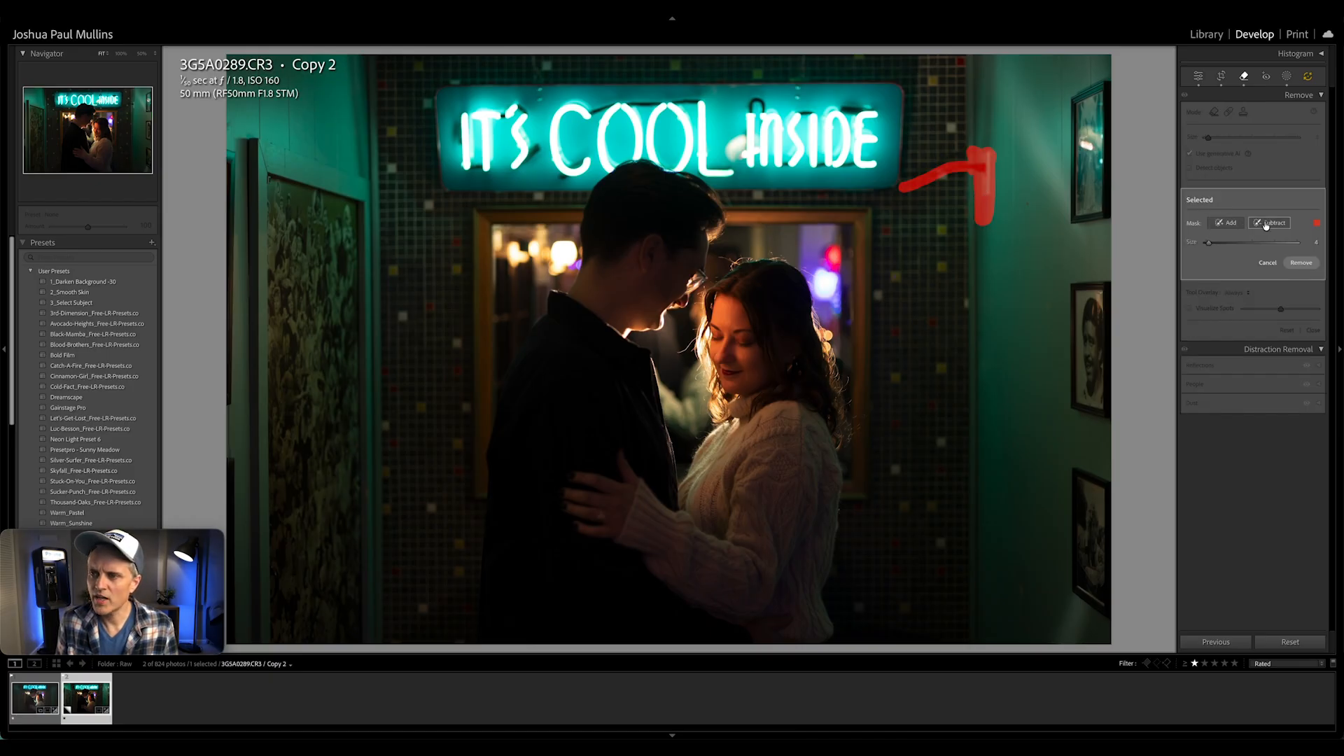
{"action": "left_click", "coordinate": [1299, 263]}
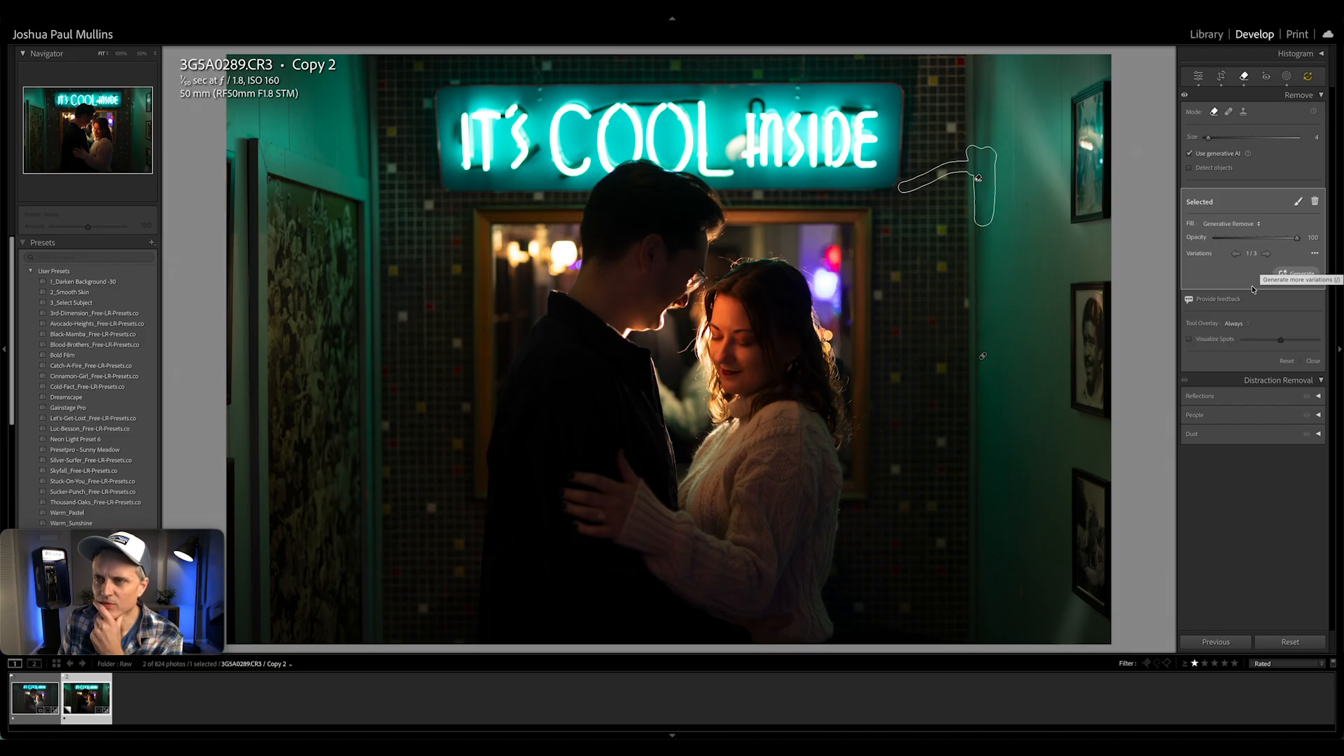
{"action": "key", "text": "q"}
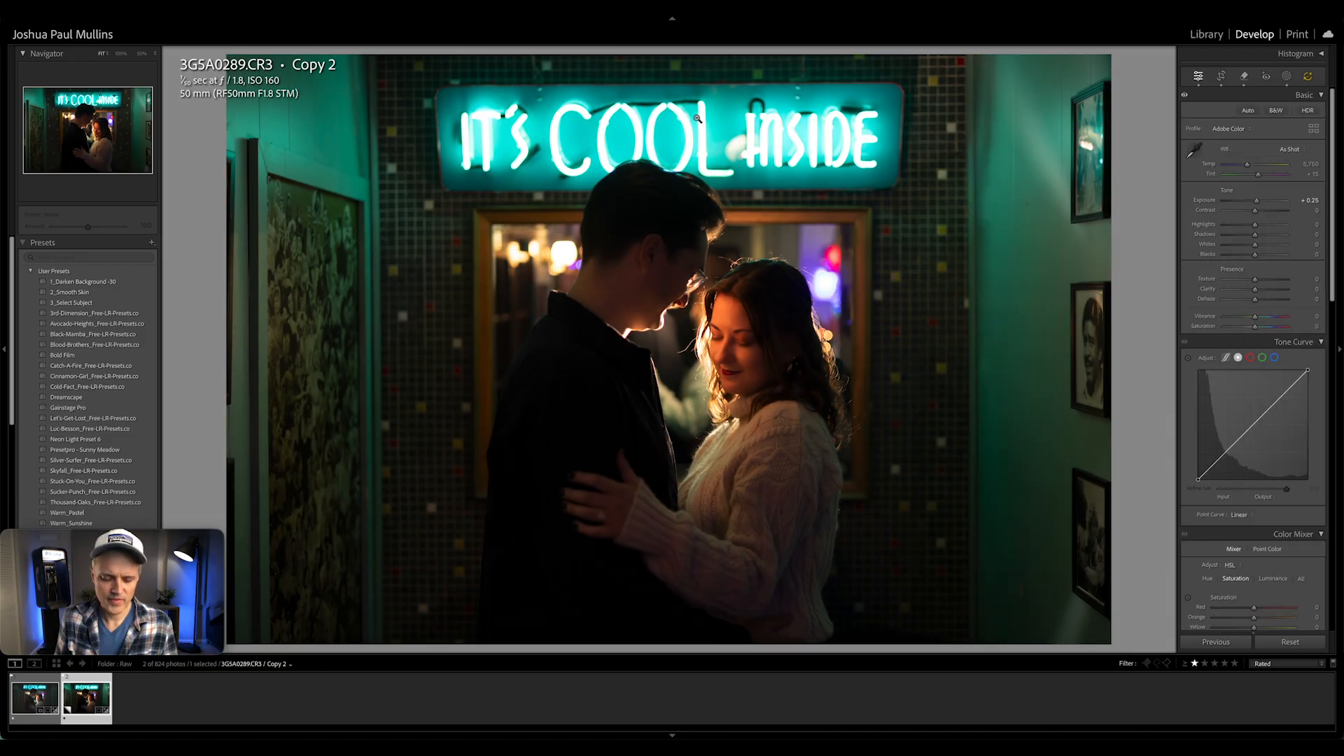
Step: Paint a brush mask over the neon sign and set its highlights to -11
{"action": "key", "text": "k"}
{"action": "mouse_move", "coordinate": [676, 123]}
{"action": "left_mouse_down"}
{"action": "mouse_move", "coordinate": [723, 121]}
{"action": "mouse_move", "coordinate": [624, 112]}
{"action": "mouse_move", "coordinate": [829, 130]}
{"action": "mouse_move", "coordinate": [872, 112]}
{"action": "mouse_move", "coordinate": [864, 160]}
{"action": "mouse_move", "coordinate": [741, 149]}
{"action": "left_mouse_up"}
{"action": "mouse_move", "coordinate": [637, 129]}
{"action": "left_mouse_down"}
{"action": "mouse_move", "coordinate": [514, 154]}
{"action": "mouse_move", "coordinate": [466, 120]}
{"action": "mouse_move", "coordinate": [816, 130]}
{"action": "mouse_move", "coordinate": [670, 133]}
{"action": "left_mouse_up"}
{"action": "left_click_drag", "start_coordinate": [1257, 271], "coordinate": [1253, 272]}
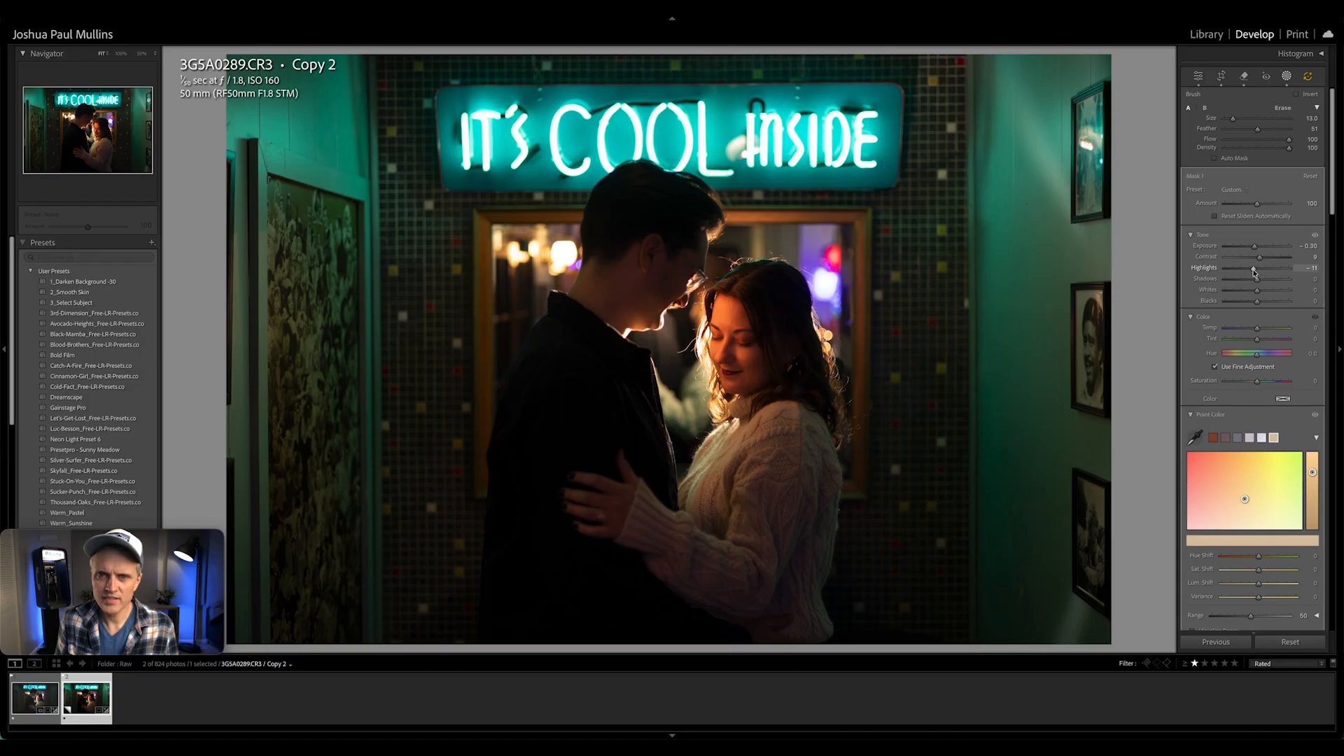
Step: Set the clarity of the neon sign's brush mask to -29
{"action": "scroll", "coordinate": [1249, 350], "scroll_direction": "down", "scroll_amount": 5}
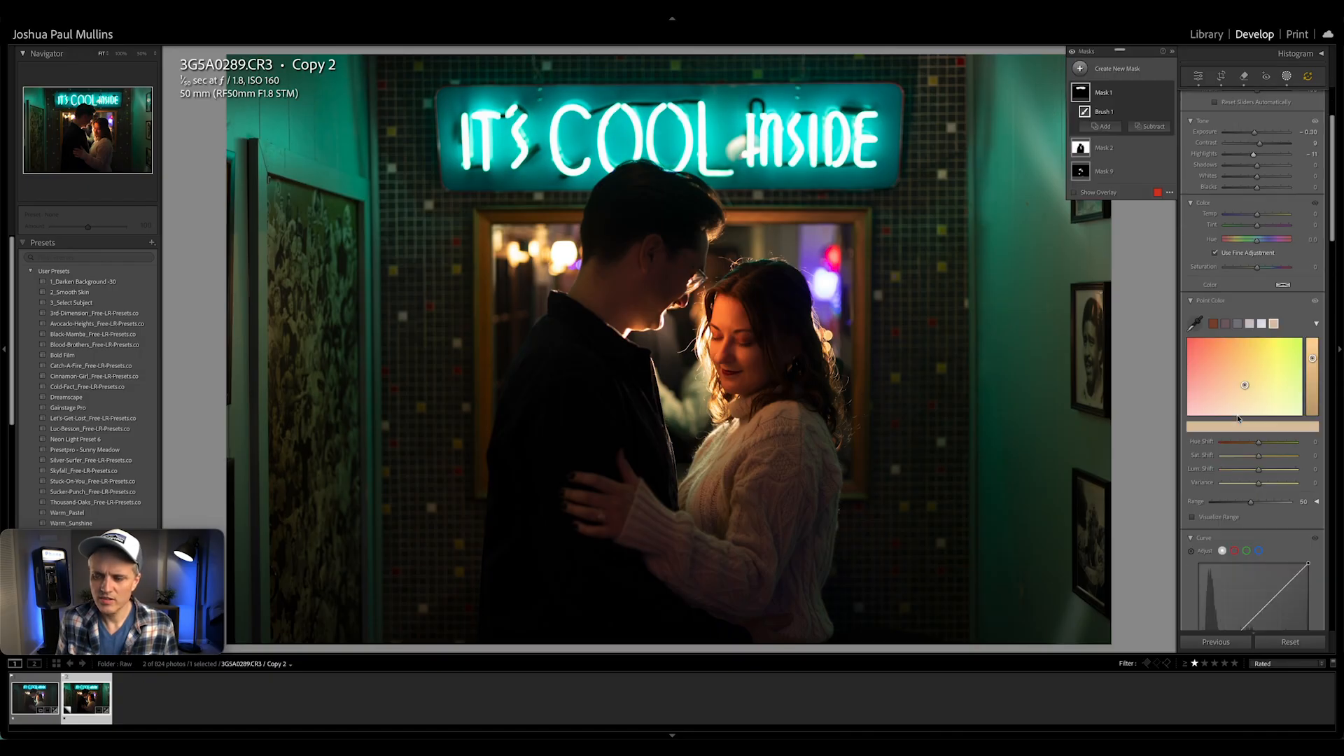
{"action": "scroll", "coordinate": [1242, 399], "scroll_direction": "down", "scroll_amount": 3}
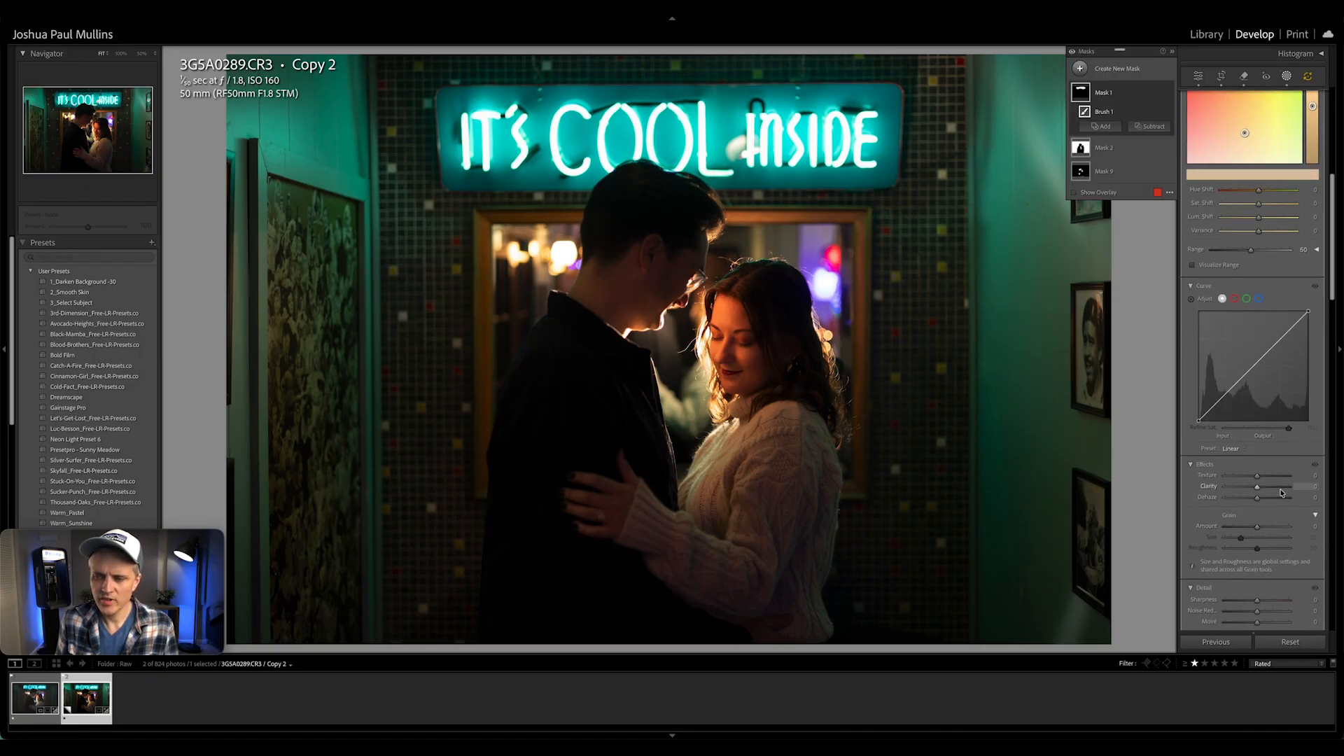
{"action": "left_click_drag", "start_coordinate": [1257, 489], "coordinate": [1256, 489]}
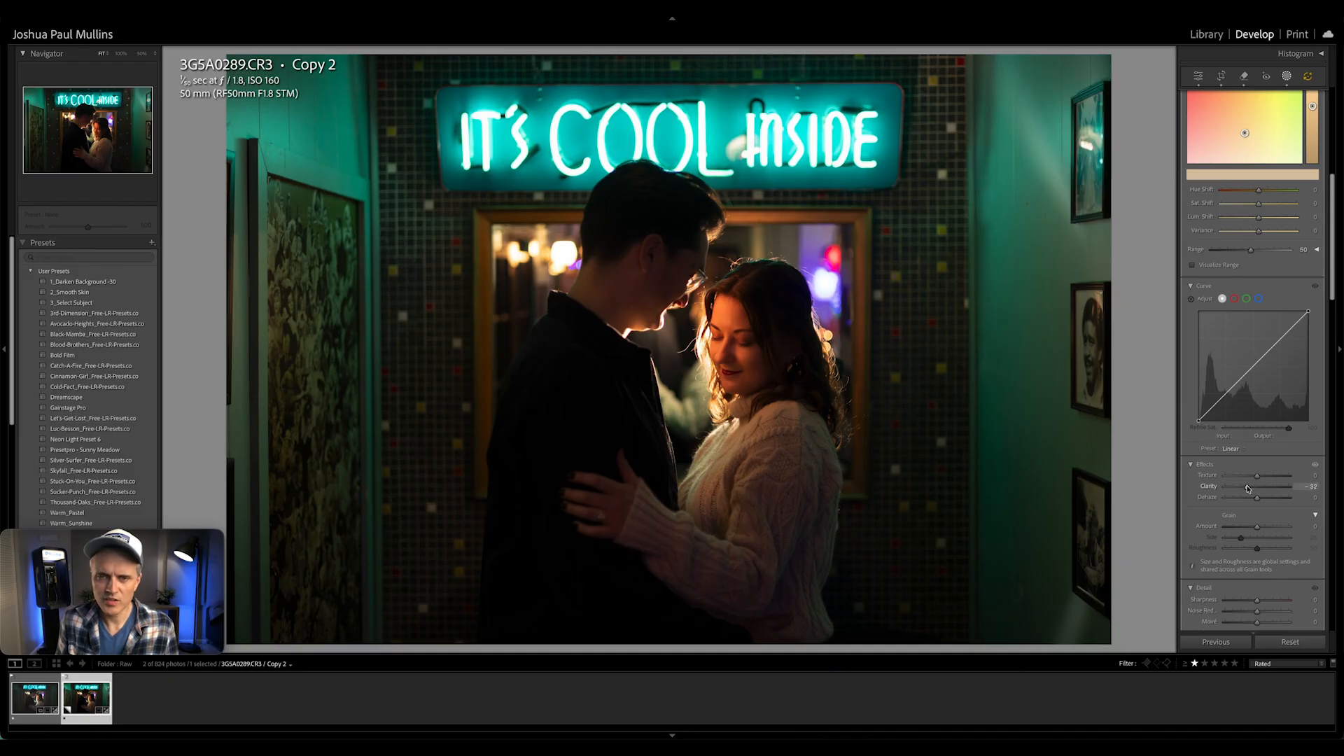
{"action": "left_click_drag", "start_coordinate": [1248, 488], "coordinate": [1248, 488]}
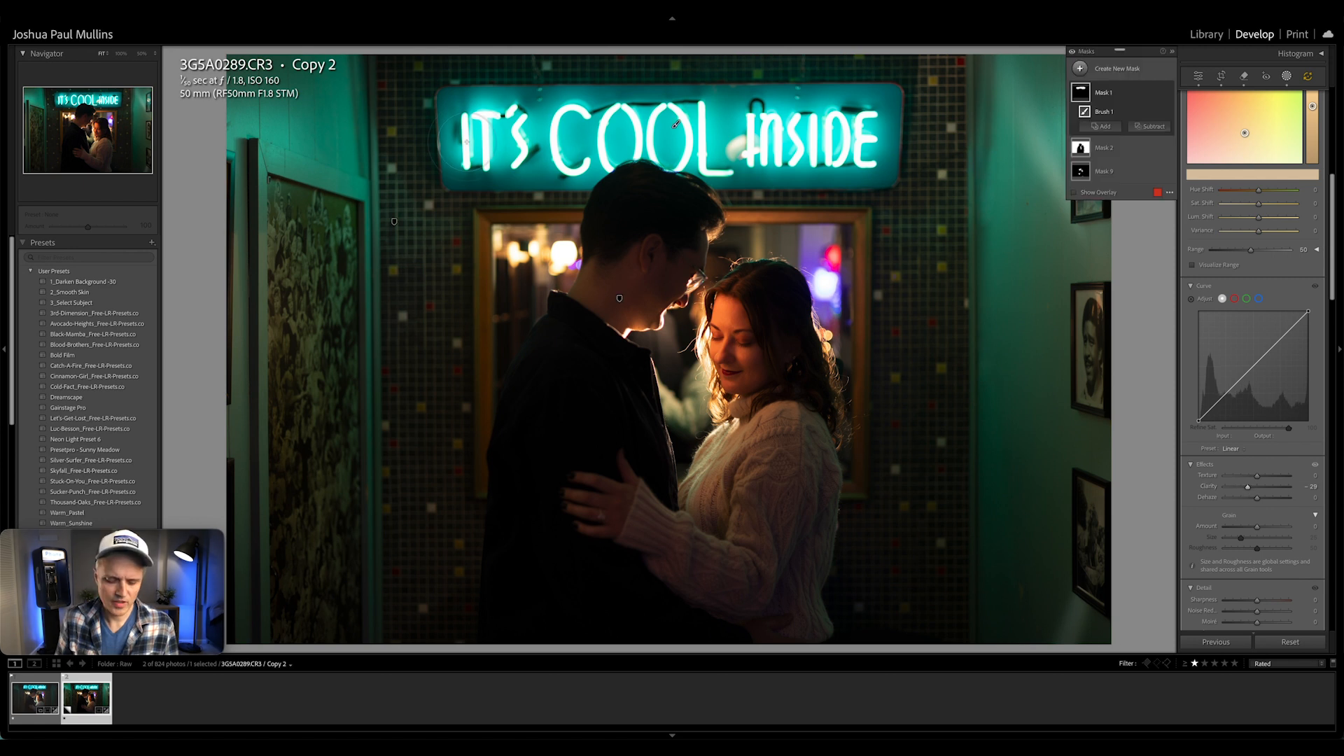
Step: Create another brush mask and paint it along the lettering of the neon sign
{"action": "key", "text": "k"}
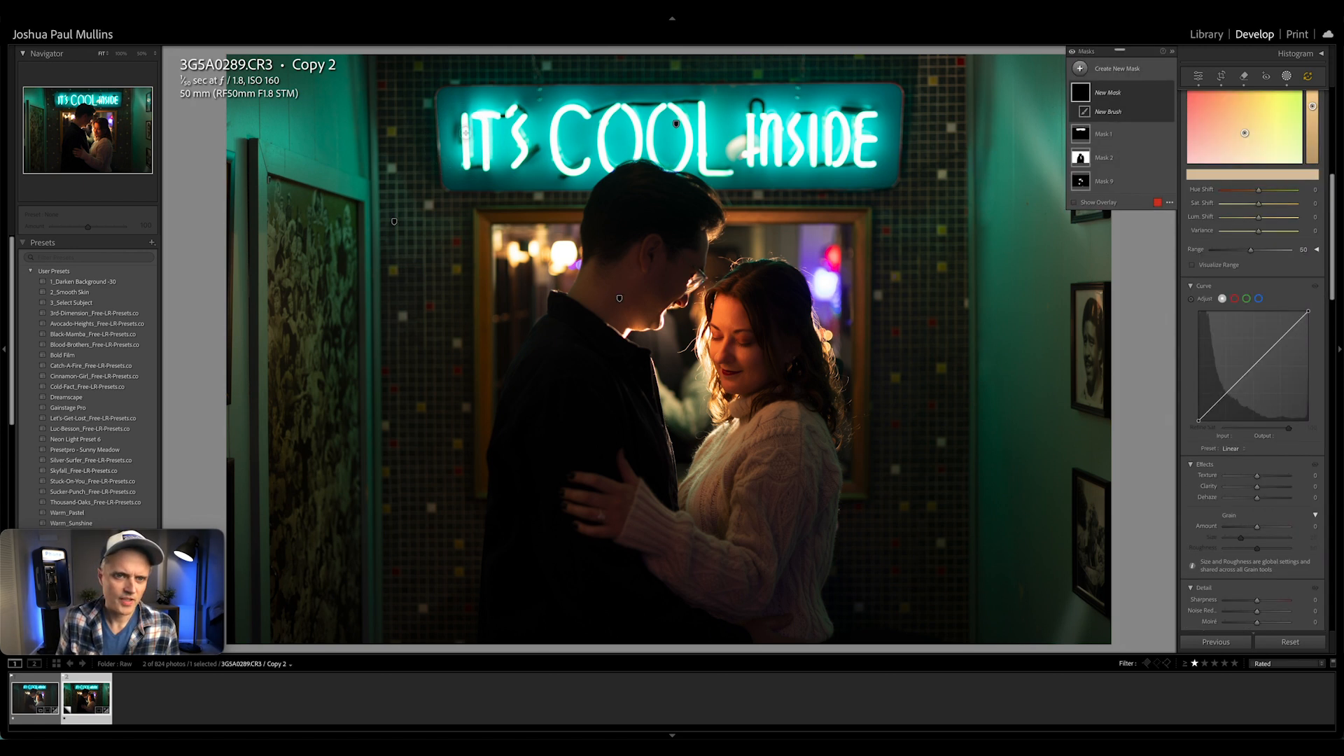
{"action": "key", "text": "h"}
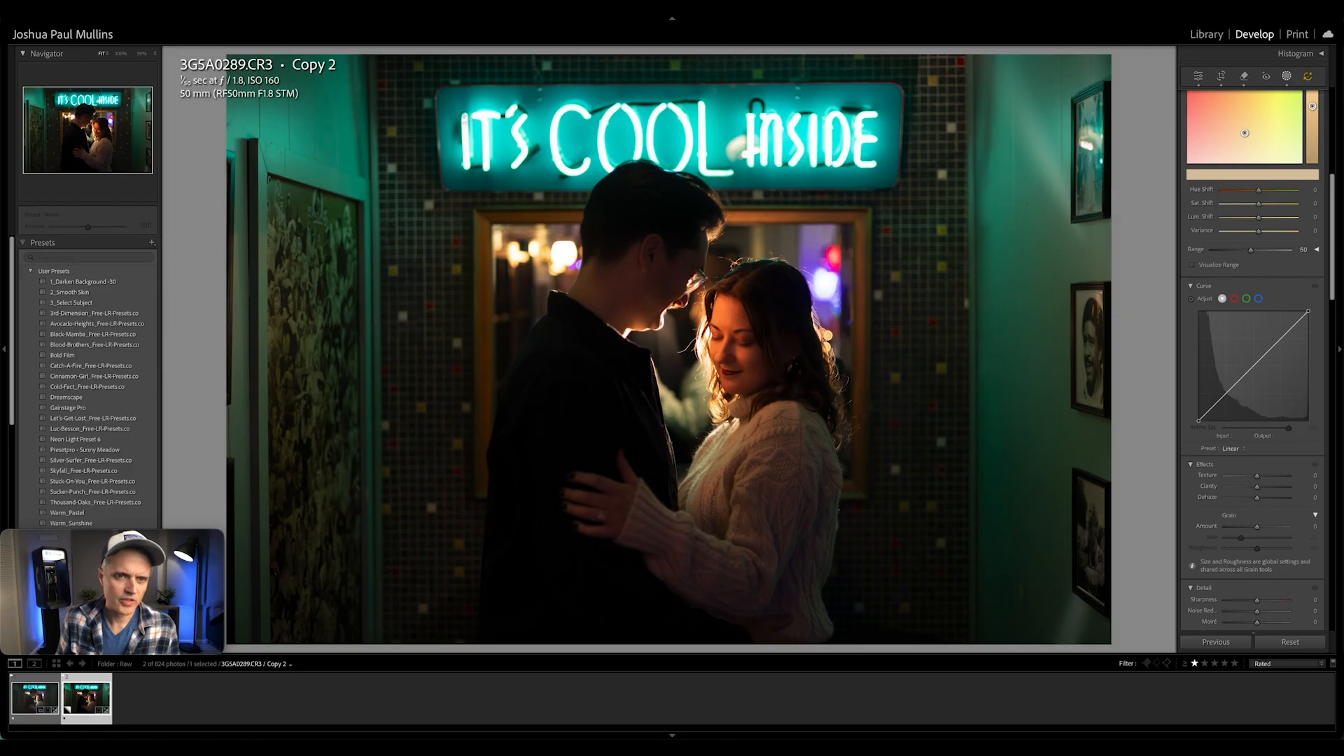
{"action": "key", "text": "shift+w"}
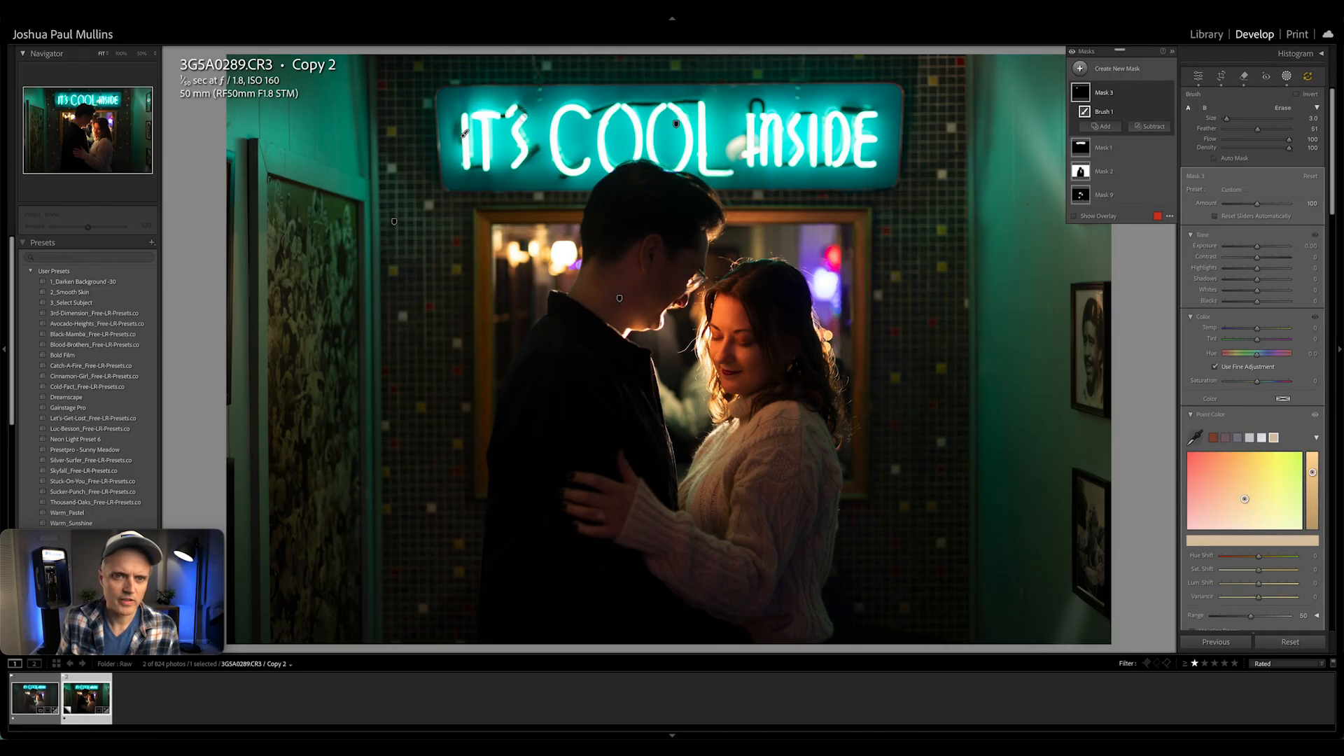
{"action": "key", "text": "h"}
{"action": "key", "text": "h"}
{"action": "key", "text": "h"}
{"action": "key", "text": "h"}
{"action": "key", "text": "h"}
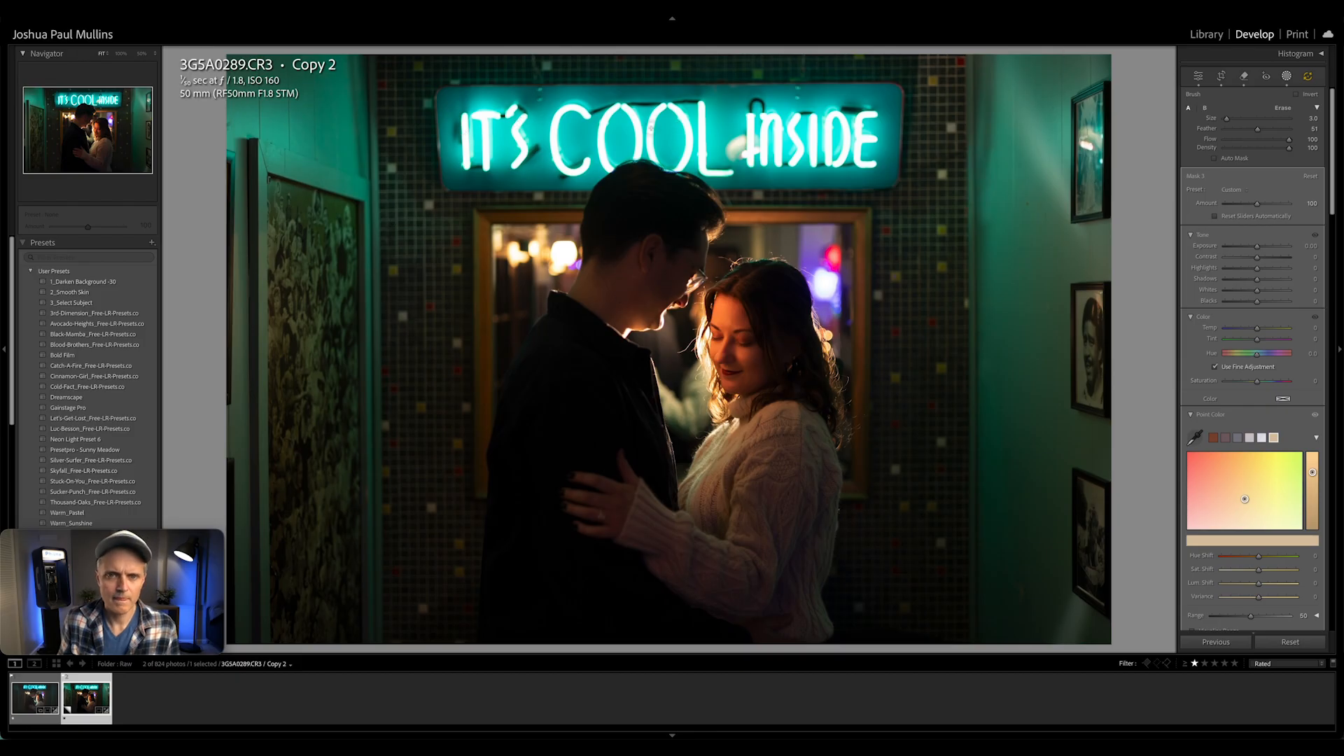
{"action": "key", "text": "h"}
{"action": "key", "text": "h"}
{"action": "key", "text": "h"}
{"action": "key", "text": "h"}
{"action": "key", "text": "h"}
{"action": "key", "text": "h"}
{"action": "key", "text": "h"}
{"action": "key", "text": "h"}
{"action": "key", "text": "h"}
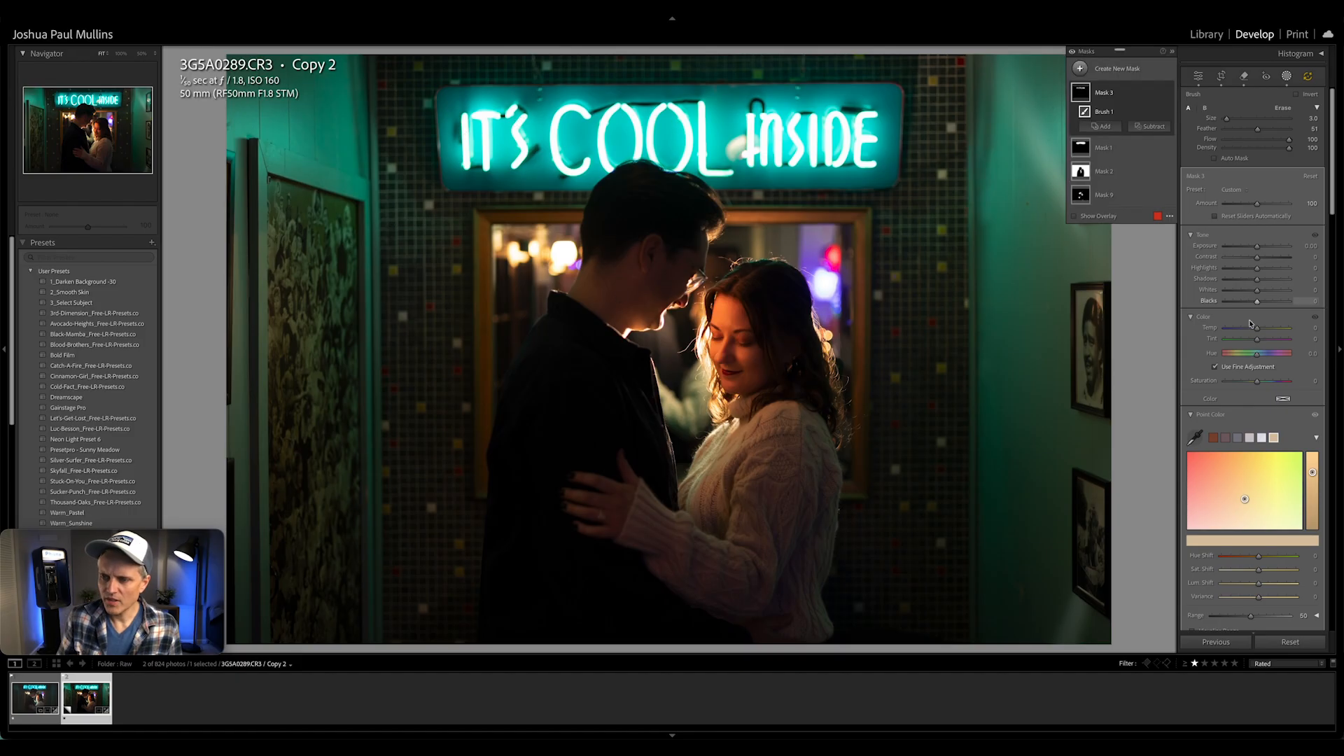
Step: Increase the effects adjustment on the neon lettering's brush mask
{"action": "scroll", "coordinate": [1248, 339], "scroll_direction": "down", "scroll_amount": 5}
{"action": "scroll", "coordinate": [1246, 339], "scroll_direction": "down", "scroll_amount": 6}
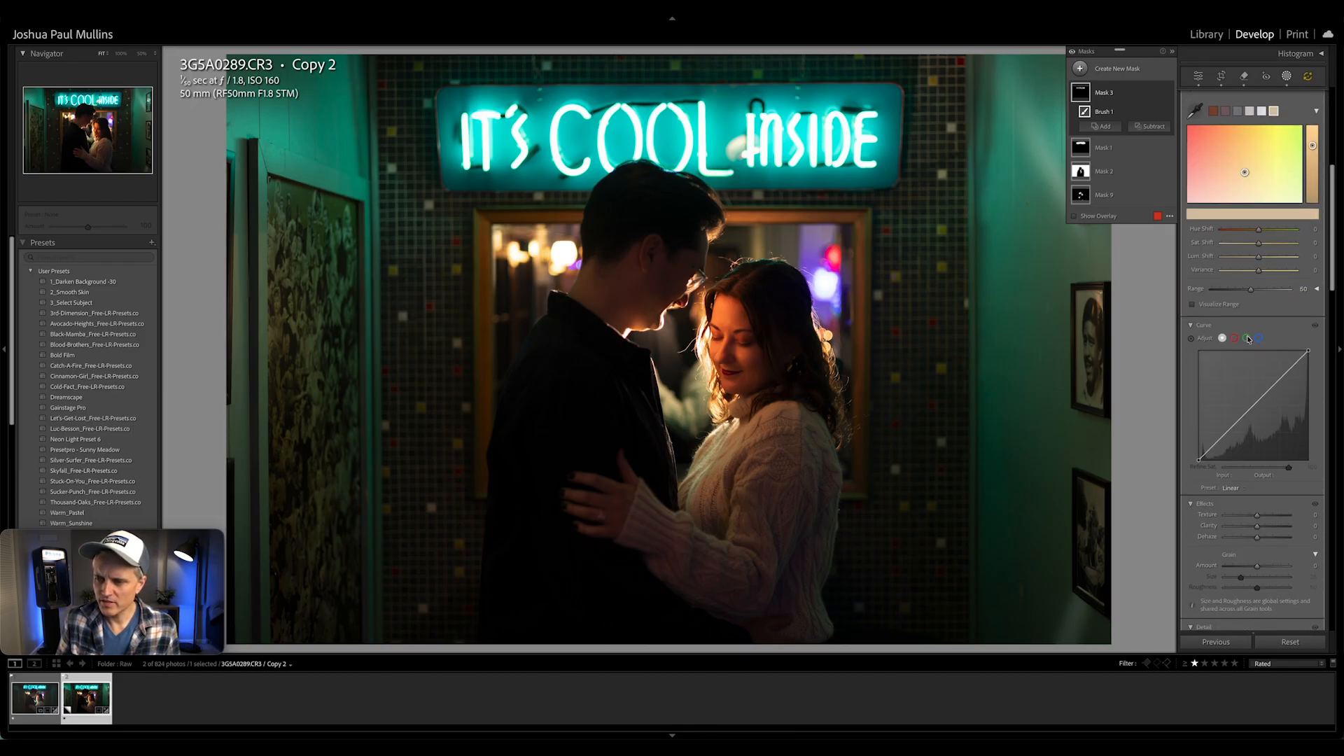
{"action": "mouse_move", "coordinate": [1256, 477]}
{"action": "left_mouse_down"}
{"action": "mouse_move", "coordinate": [1218, 478]}
{"action": "mouse_move", "coordinate": [1278, 480]}
{"action": "left_mouse_up"}
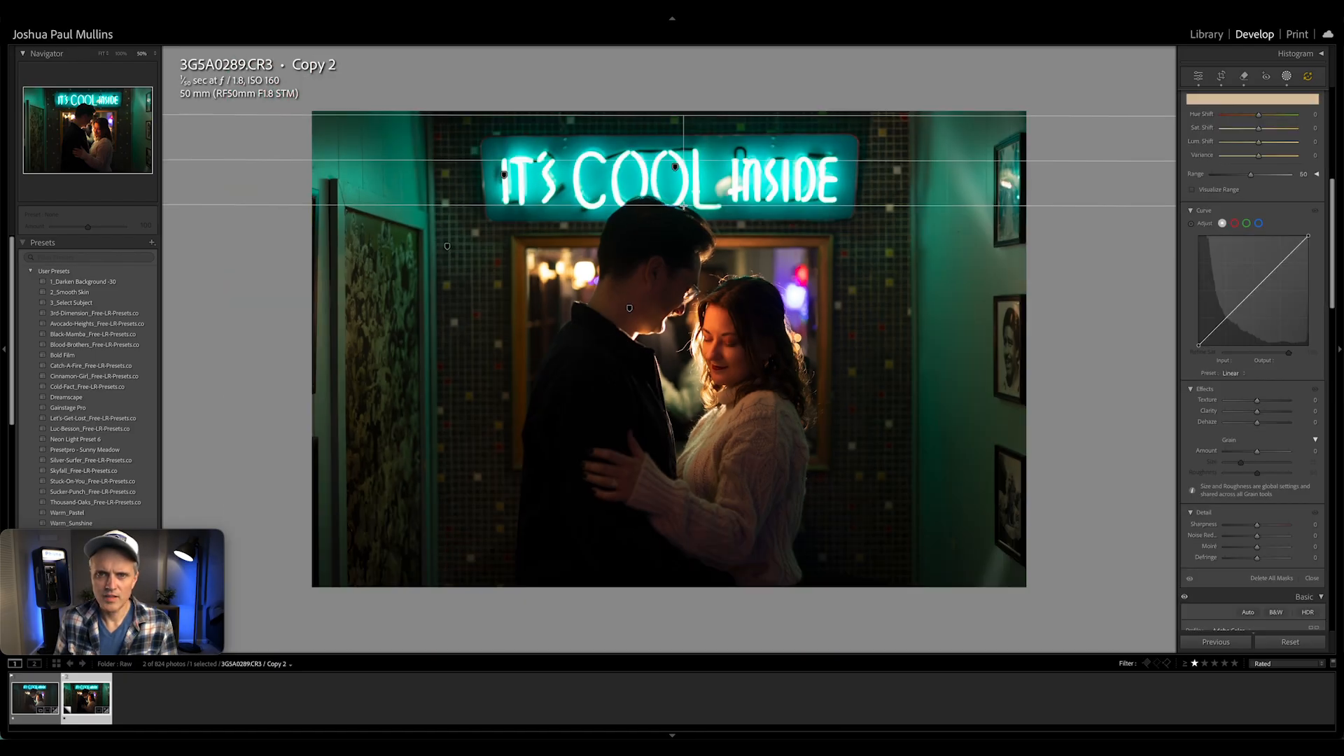
Step: Add separate linear gradient masks running inward from the photo's upper edge and both side edges
{"action": "left_click_drag", "start_coordinate": [683, 204], "coordinate": [684, 219]}
{"action": "left_click_drag", "start_coordinate": [313, 327], "coordinate": [588, 327]}
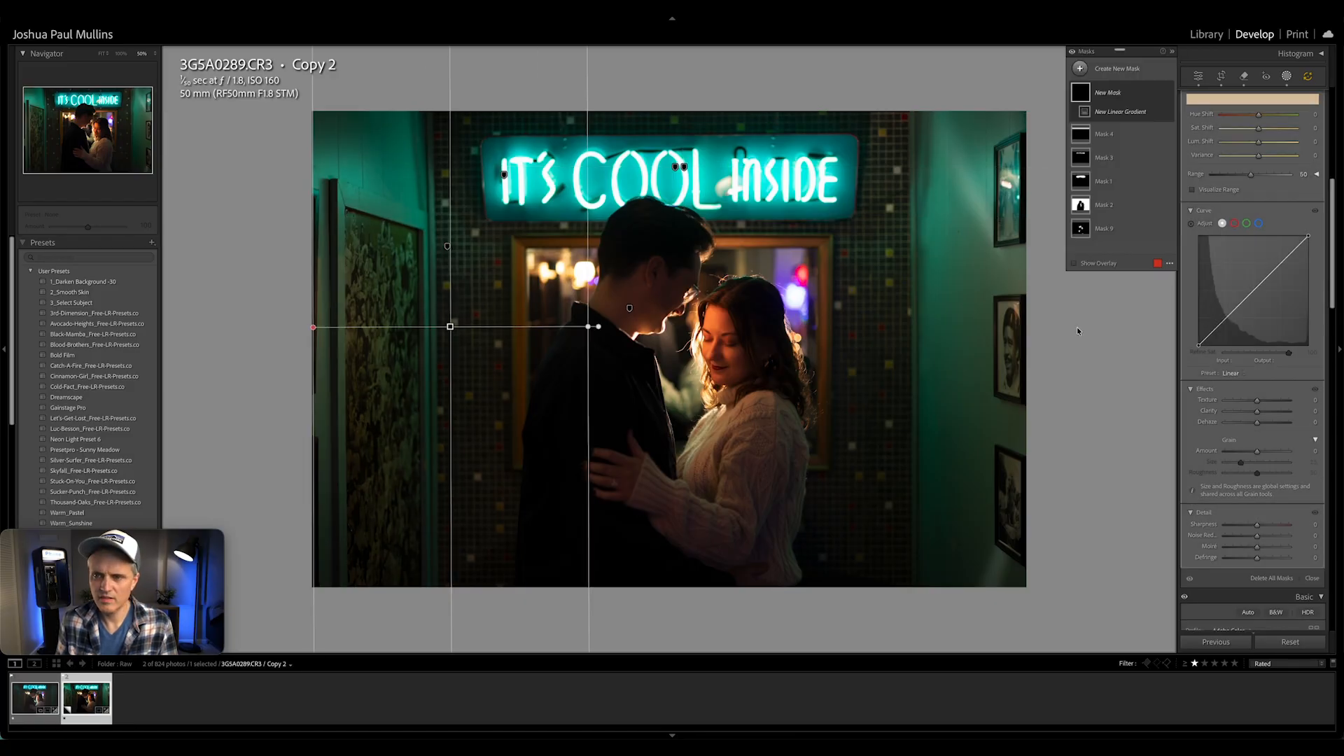
{"action": "left_click_drag", "start_coordinate": [1024, 329], "coordinate": [826, 333]}
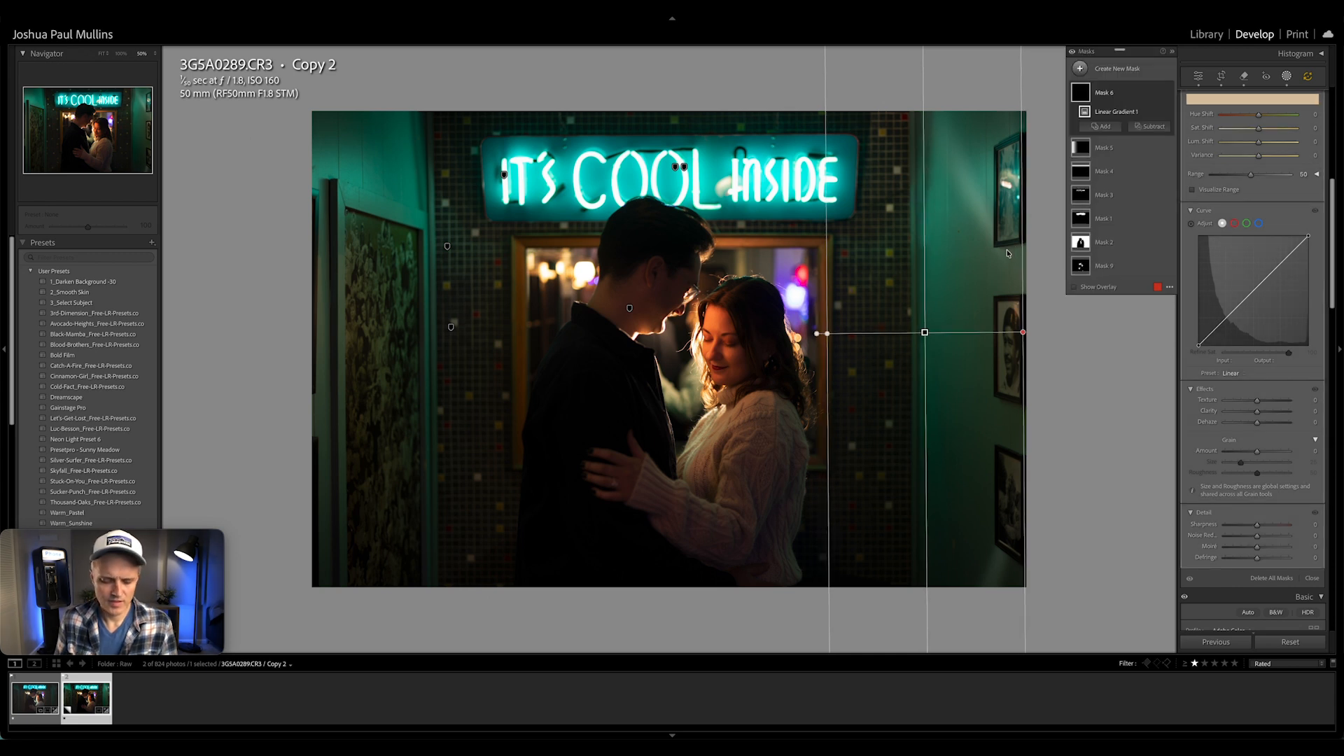
{"action": "key", "text": "q"}
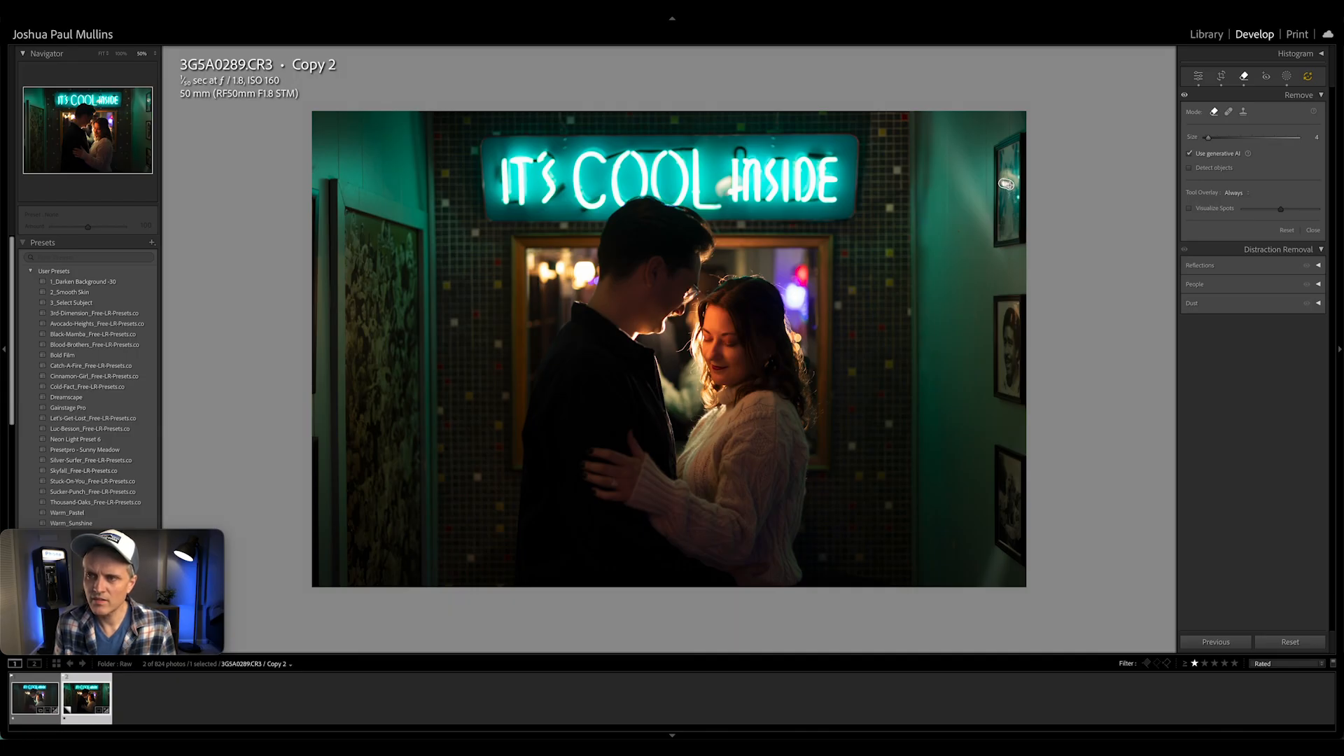
{"action": "left_click", "coordinate": [1005, 184]}
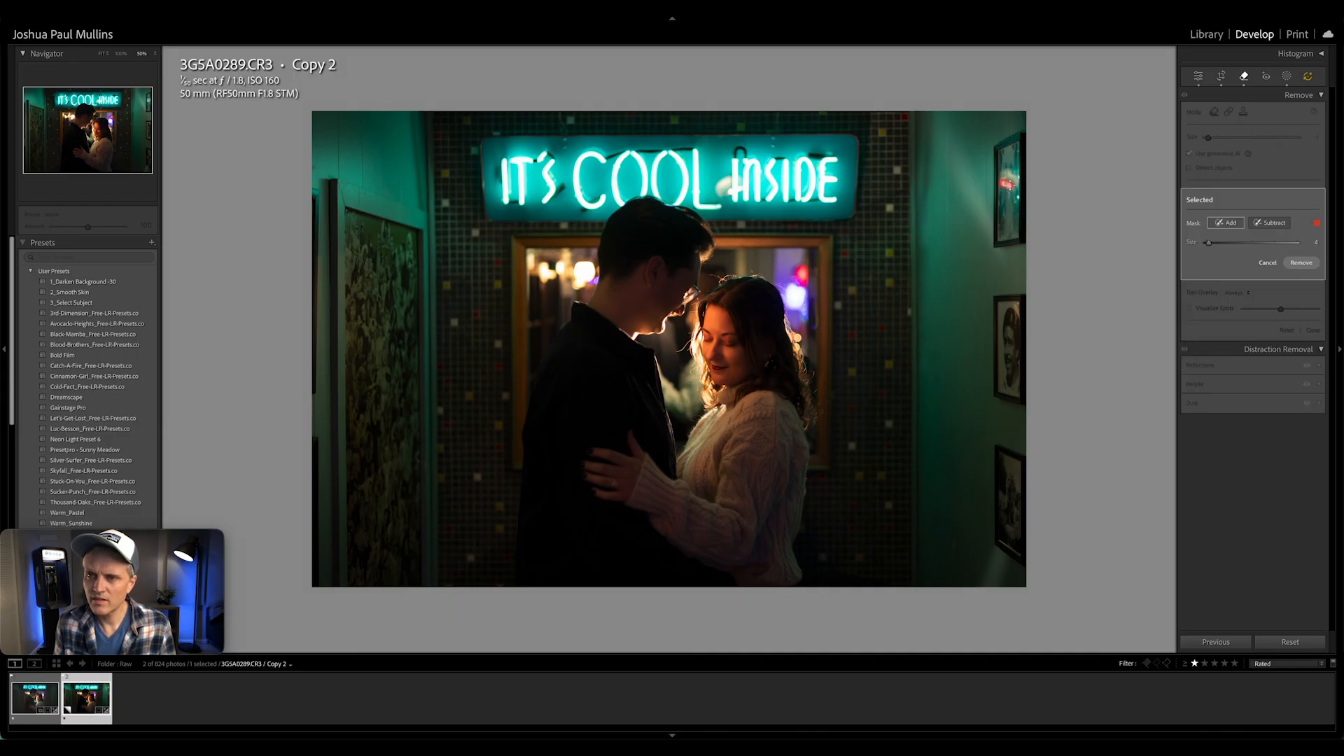
{"action": "left_click", "coordinate": [1270, 224]}
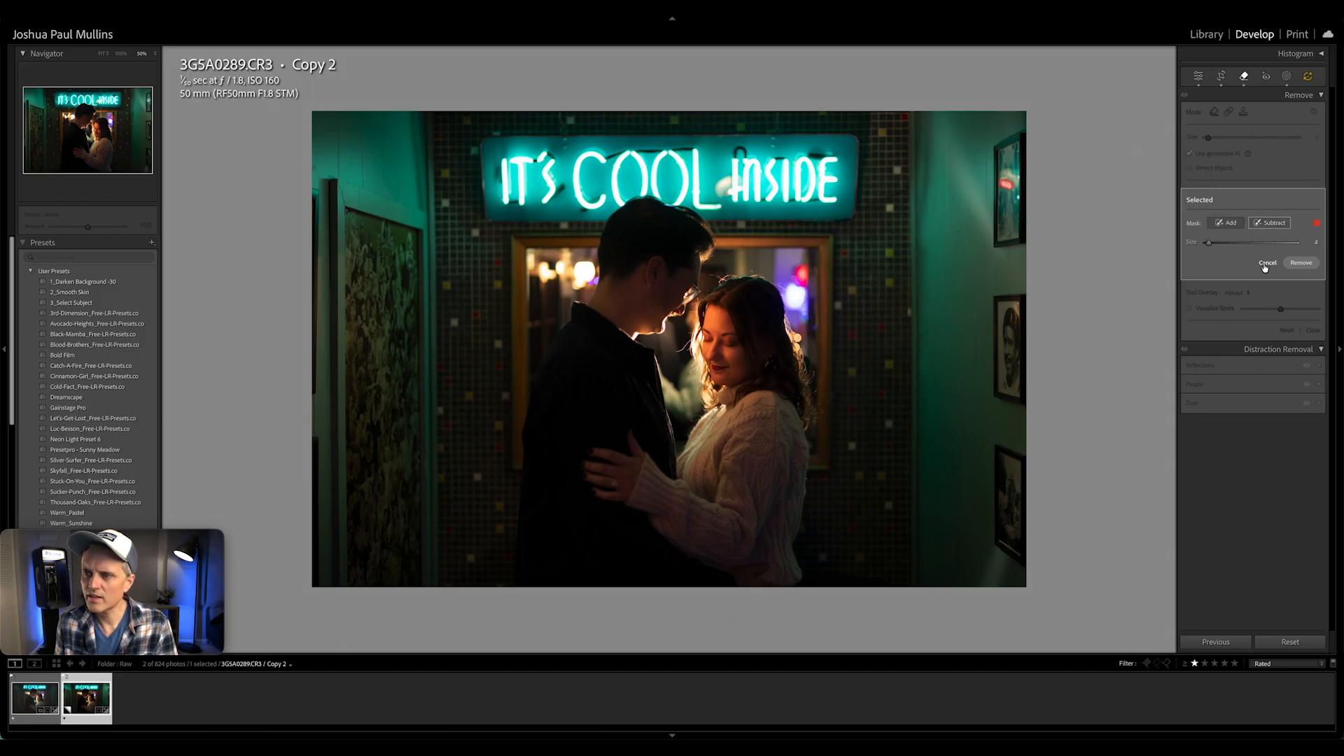
{"action": "left_click", "coordinate": [1264, 267]}
Step: Heal the bright reflection in the upper framed picture on the green wall with the Heal mode of the Remove tool
{"action": "left_click", "coordinate": [1228, 113]}
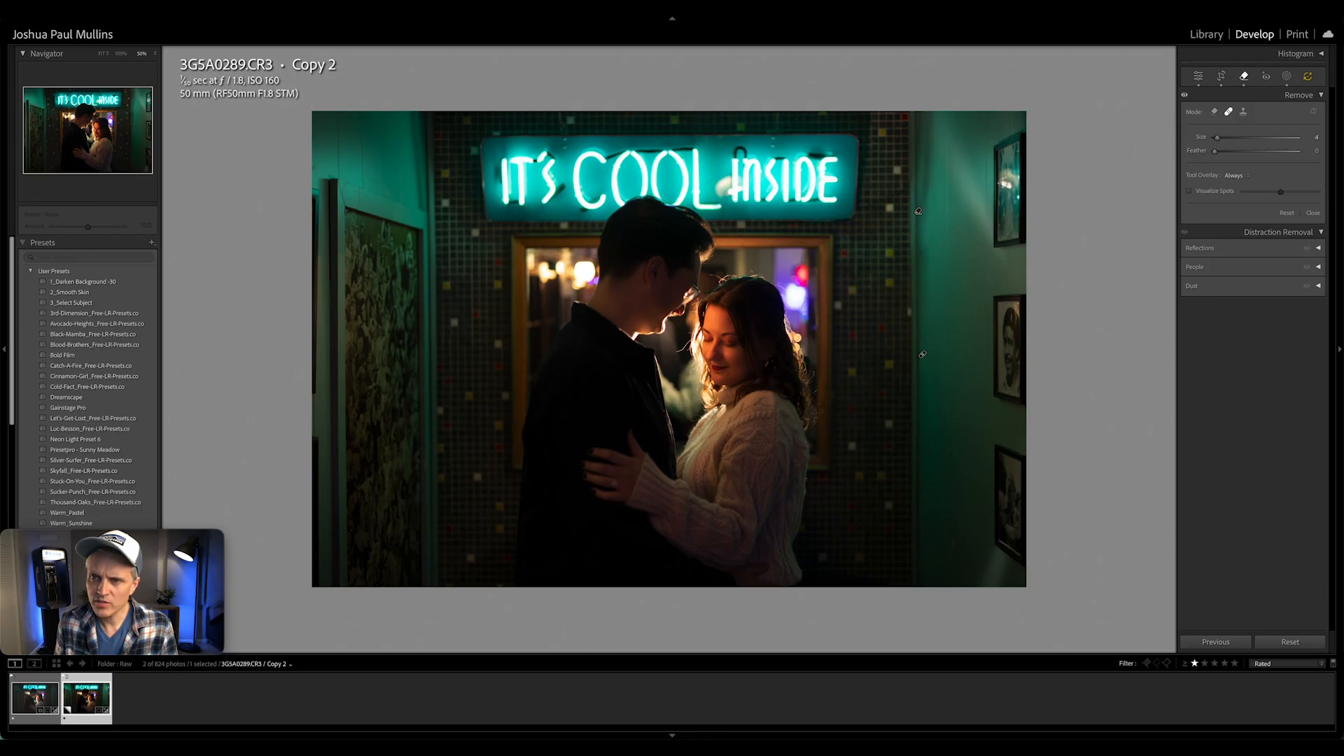
{"action": "left_click", "coordinate": [1006, 184]}
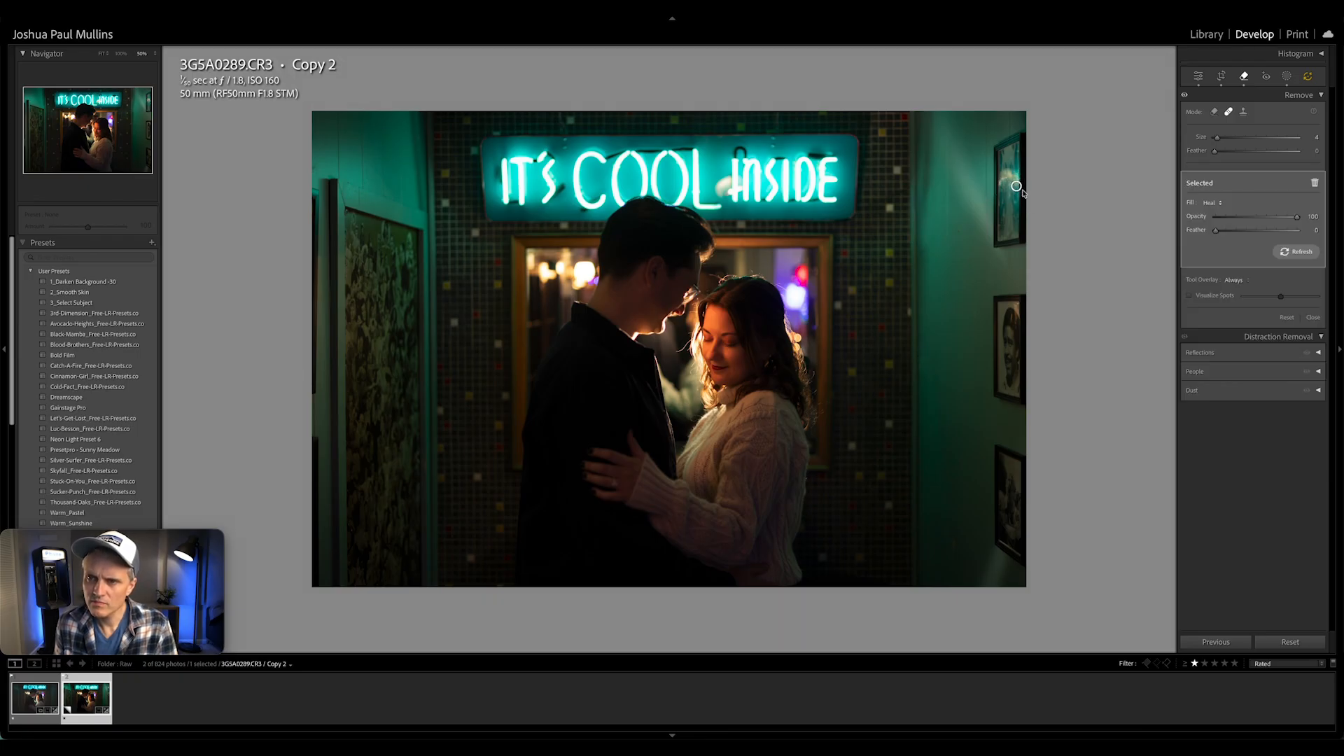
{"action": "key", "text": "q"}
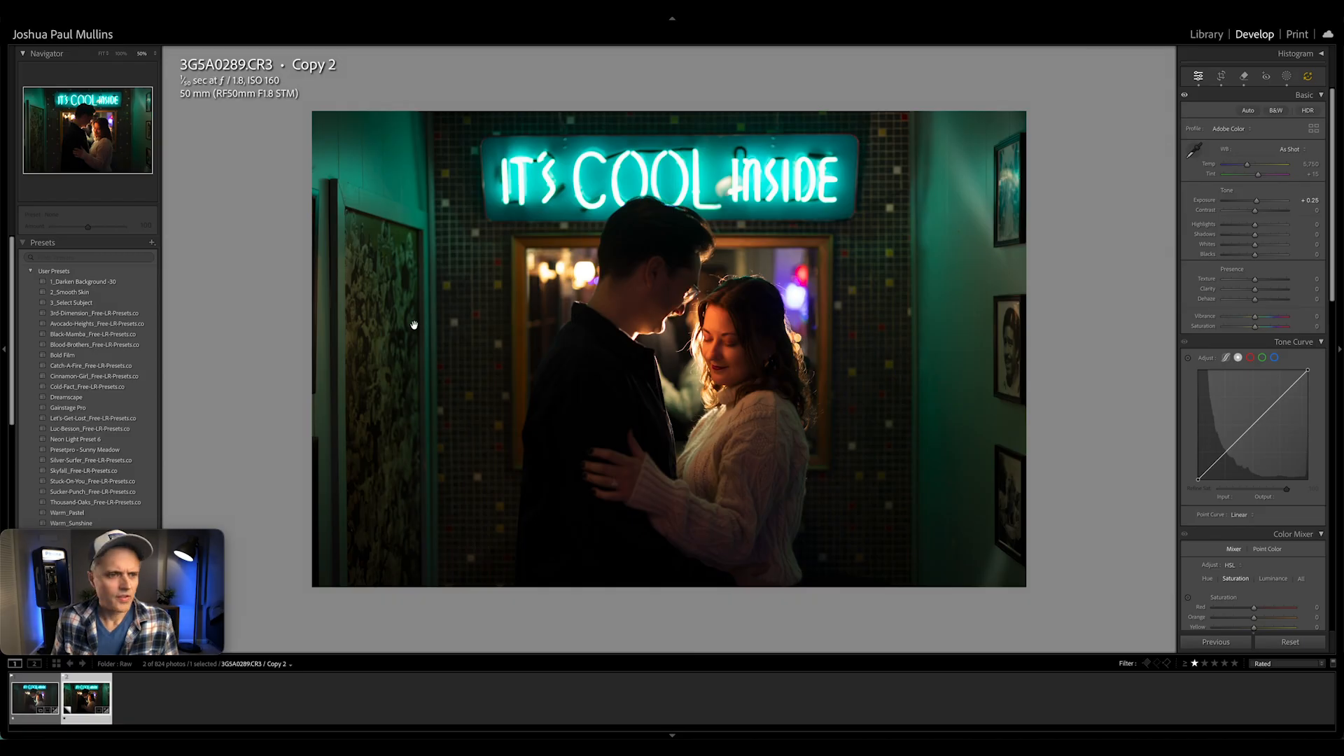
Step: Apply the 3_Select Subject preset to the photo and open its masks
{"action": "left_click", "coordinate": [104, 304]}
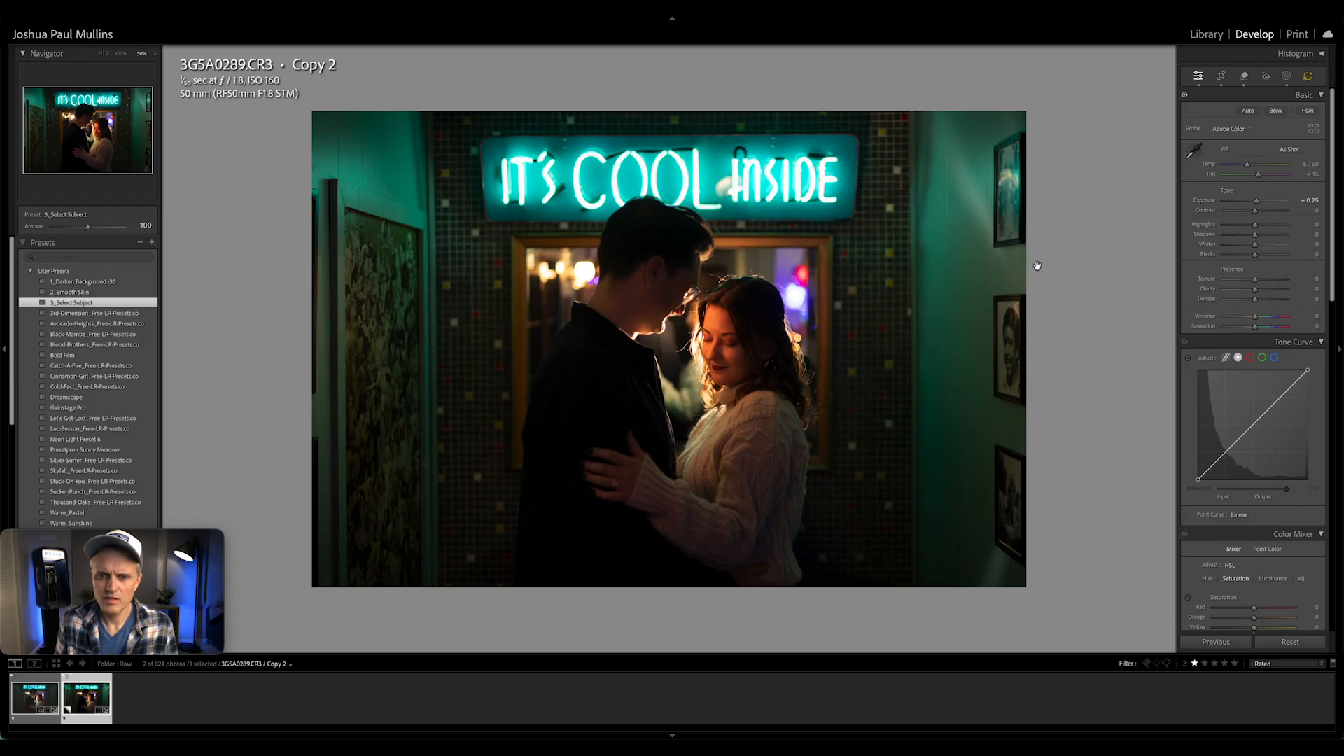
{"action": "left_click", "coordinate": [1286, 77]}
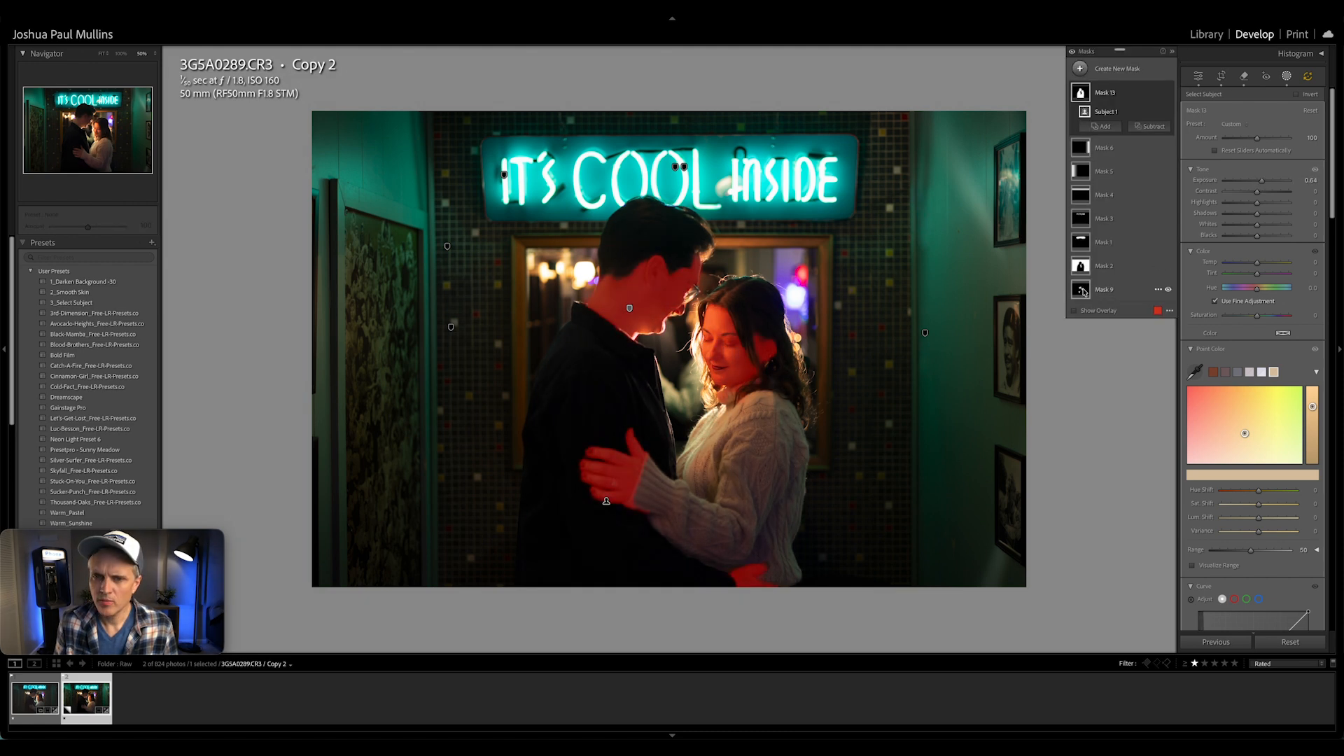
Step: Set the temperature of the mask covering both people's facial and body skin to -25
{"action": "left_click", "coordinate": [1083, 293]}
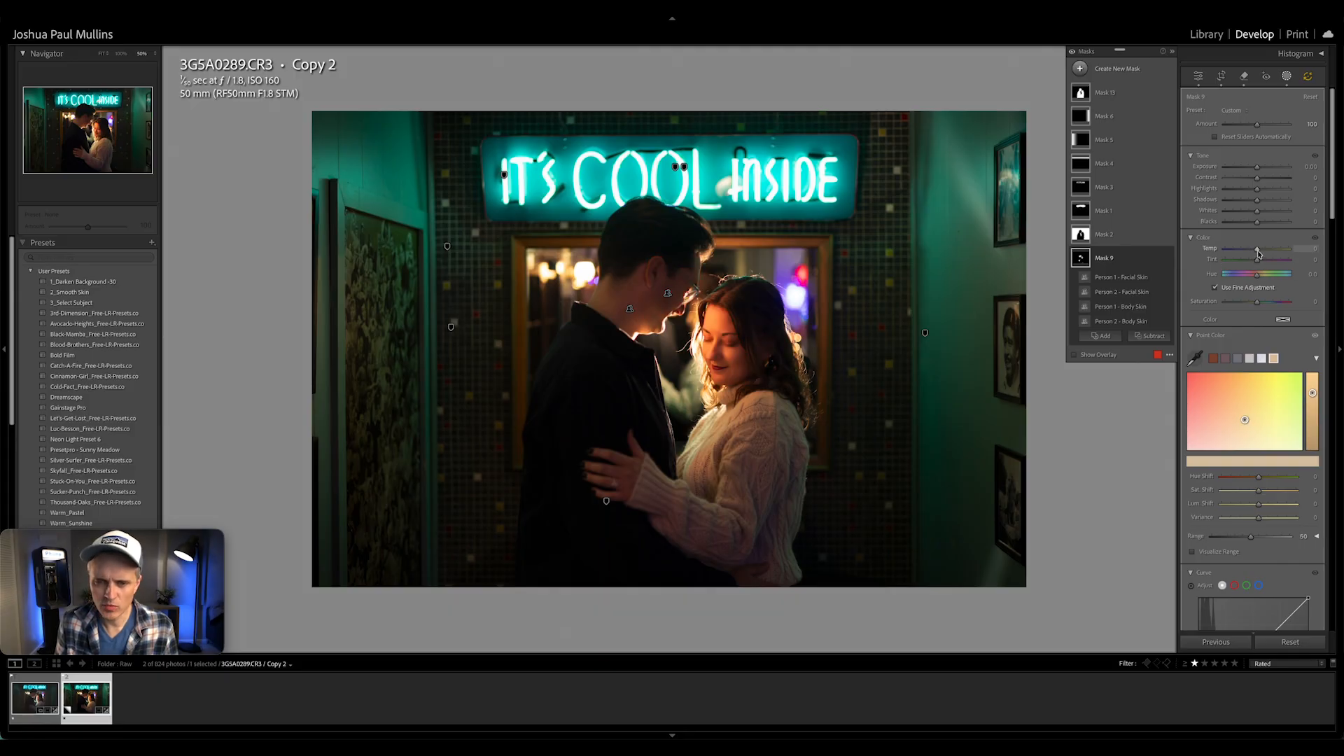
{"action": "left_click_drag", "start_coordinate": [1256, 253], "coordinate": [1250, 253]}
{"action": "key", "text": "super+equal"}
{"action": "key", "text": "super+equal"}
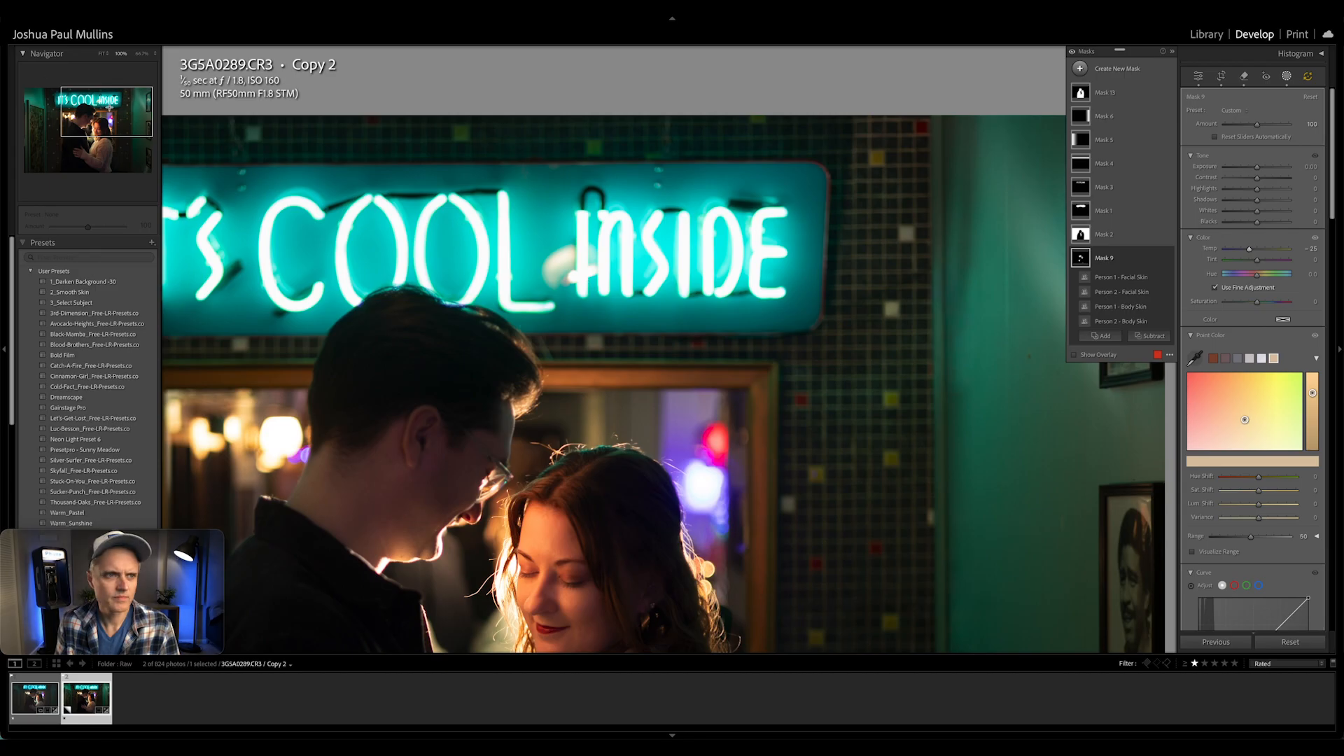
{"action": "left_click_drag", "start_coordinate": [109, 108], "coordinate": [92, 131]}
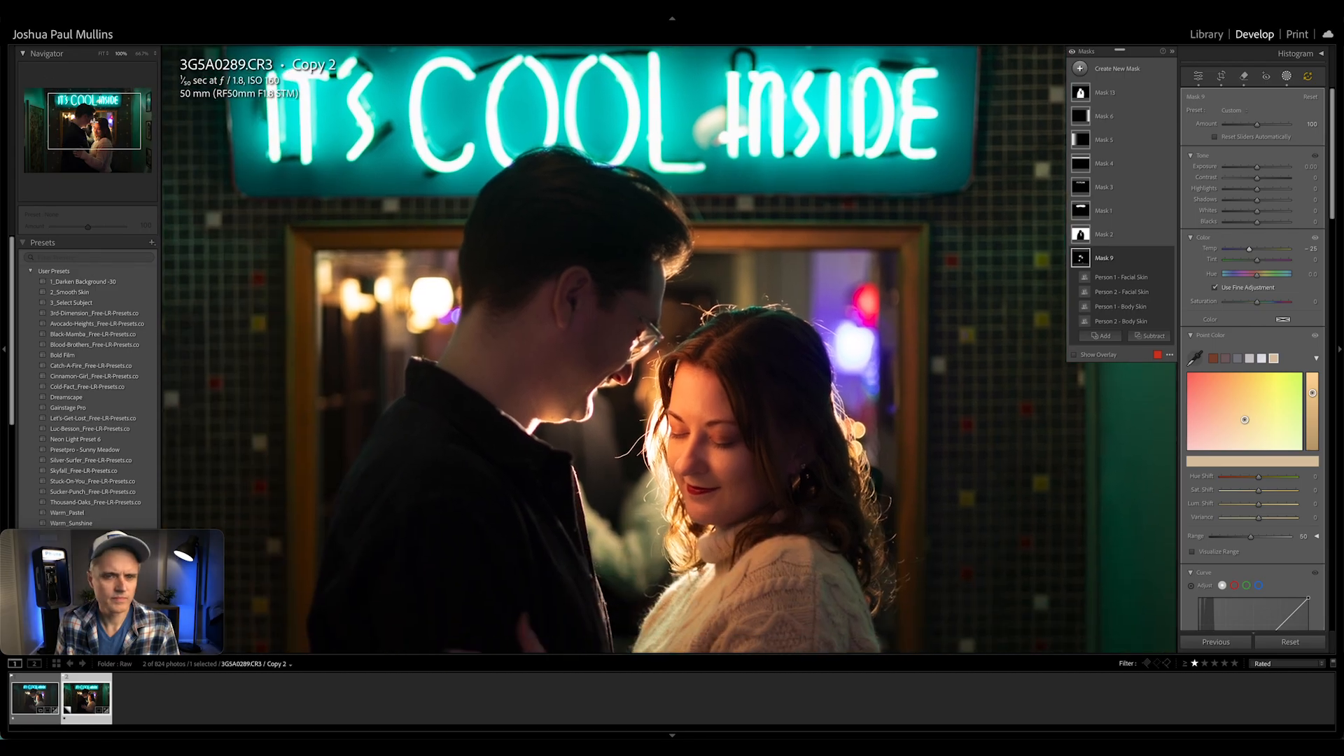
{"action": "key", "text": "super+minus"}
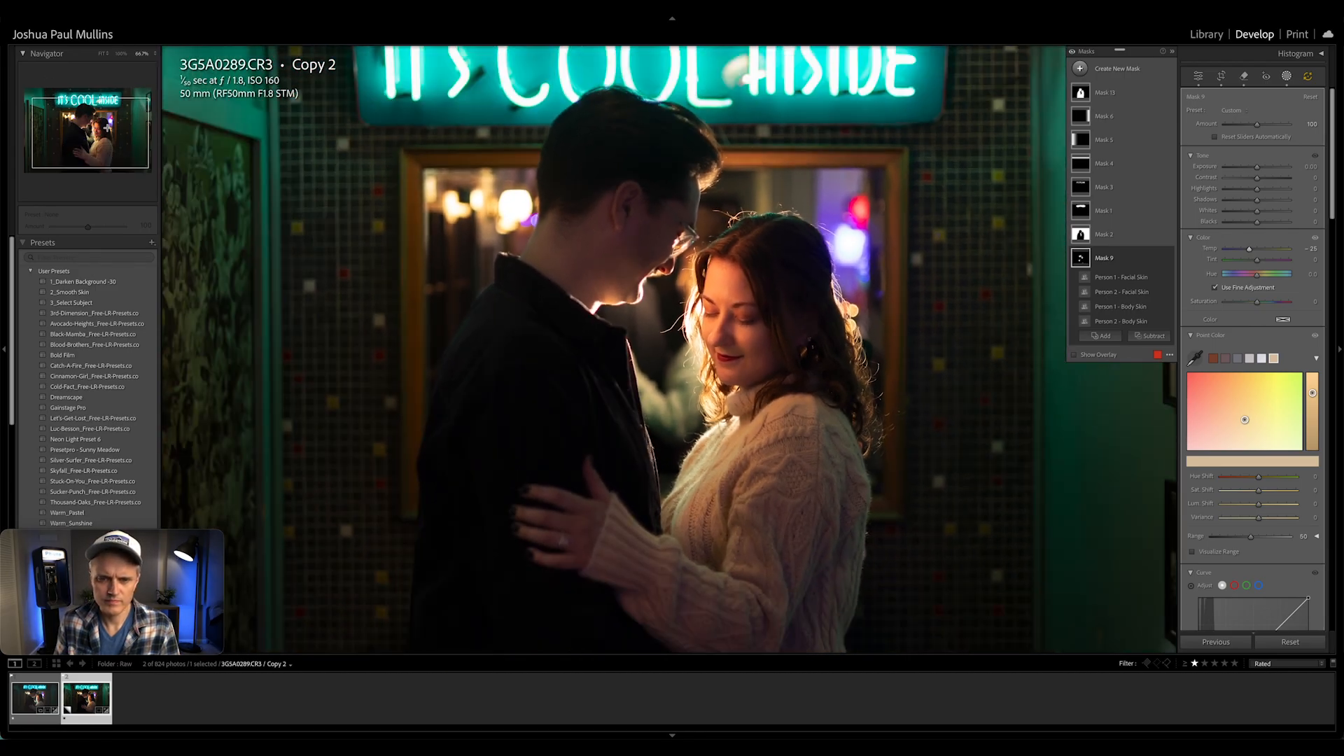
{"action": "key", "text": "super+minus"}
Step: Create a new brush mask and paint it over the woman's white sweater
{"action": "key", "text": "k"}
{"action": "key", "text": "super+equal"}
{"action": "key", "text": "super+equal"}
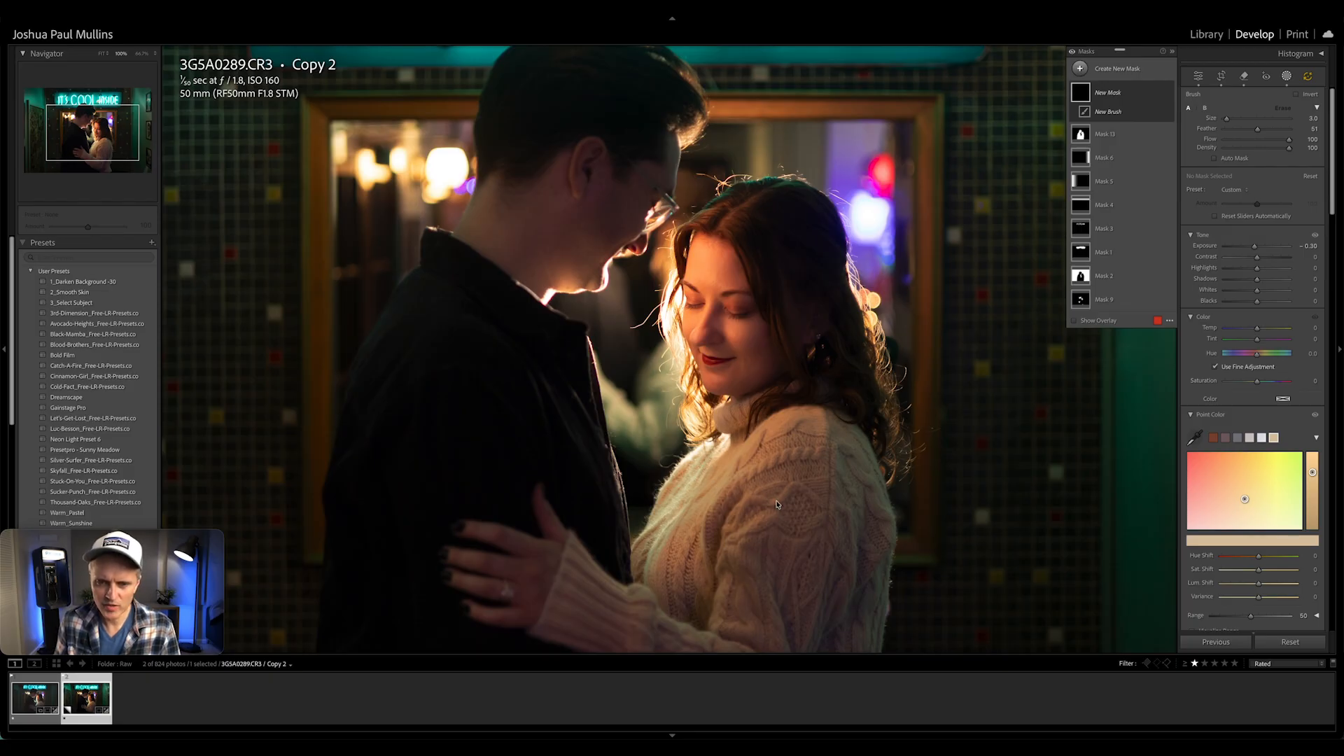
{"action": "key", "text": "super+minus"}
{"action": "key", "text": "super+minus"}
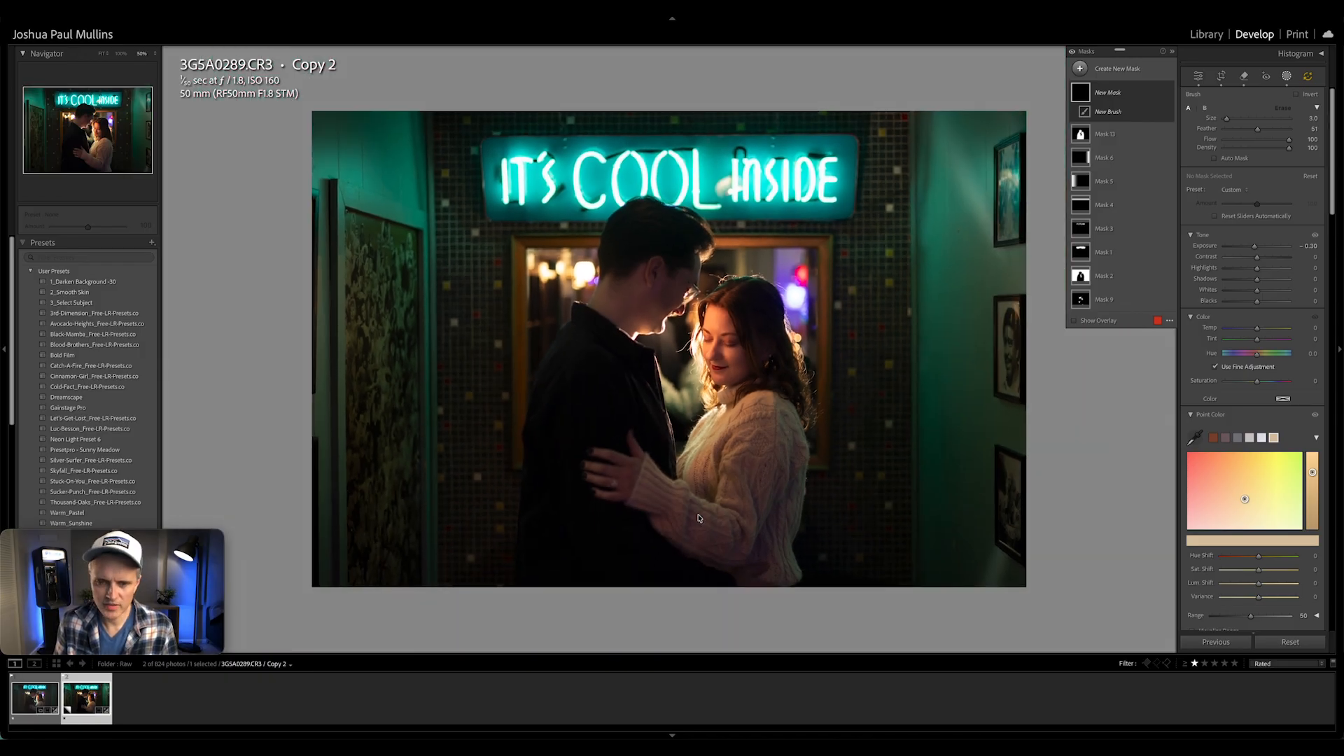
{"action": "key", "text": "k"}
{"action": "key", "text": "k"}
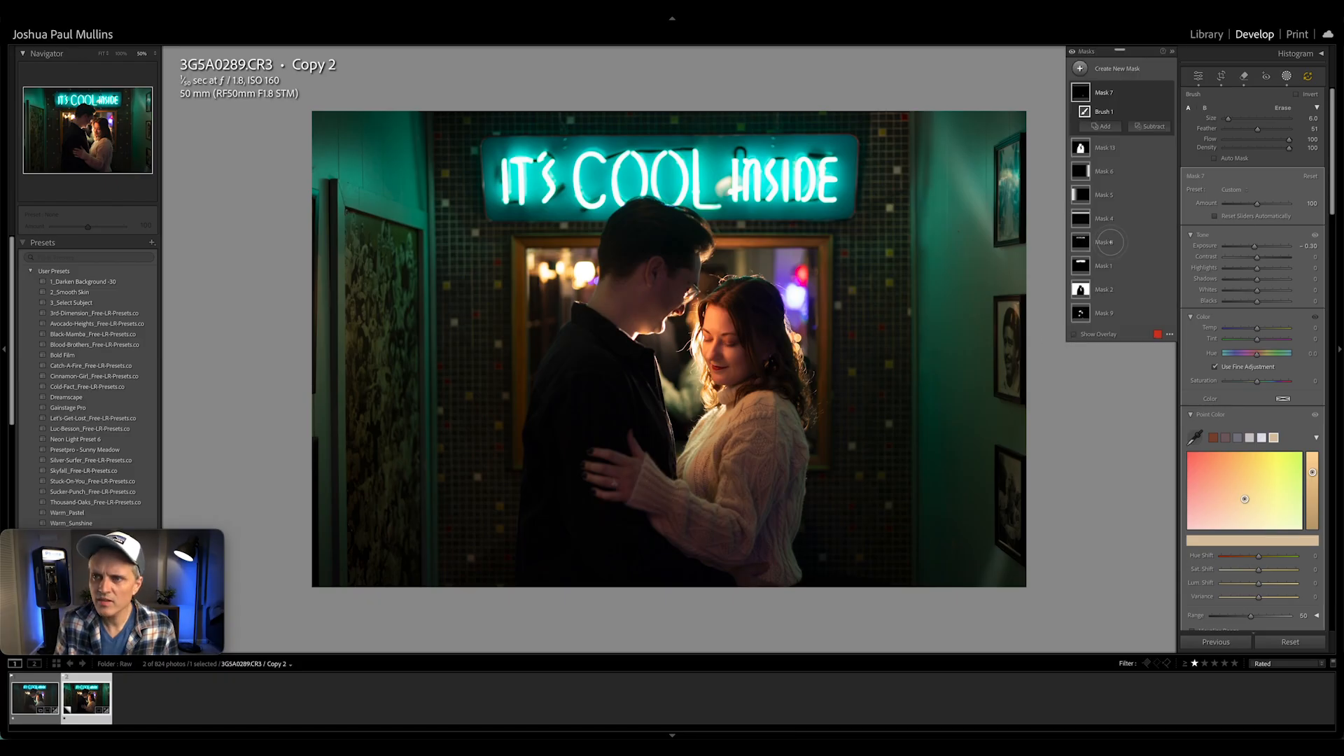
{"action": "mouse_move", "coordinate": [640, 483]}
{"action": "left_mouse_down"}
{"action": "mouse_move", "coordinate": [752, 535]}
{"action": "mouse_move", "coordinate": [758, 494]}
{"action": "mouse_move", "coordinate": [711, 510]}
{"action": "mouse_move", "coordinate": [727, 418]}
{"action": "mouse_move", "coordinate": [785, 435]}
{"action": "mouse_move", "coordinate": [787, 477]}
{"action": "mouse_move", "coordinate": [635, 501]}
{"action": "left_mouse_up"}
{"action": "key", "text": "shift+w"}
Step: Reduce the brush size to 2.0 and extend the mask over the sweater's collar and shoulder
{"action": "key", "text": "["}
{"action": "key", "text": "["}
{"action": "key", "text": "["}
{"action": "key", "text": "["}
{"action": "left_click_drag", "start_coordinate": [723, 404], "coordinate": [790, 413]}
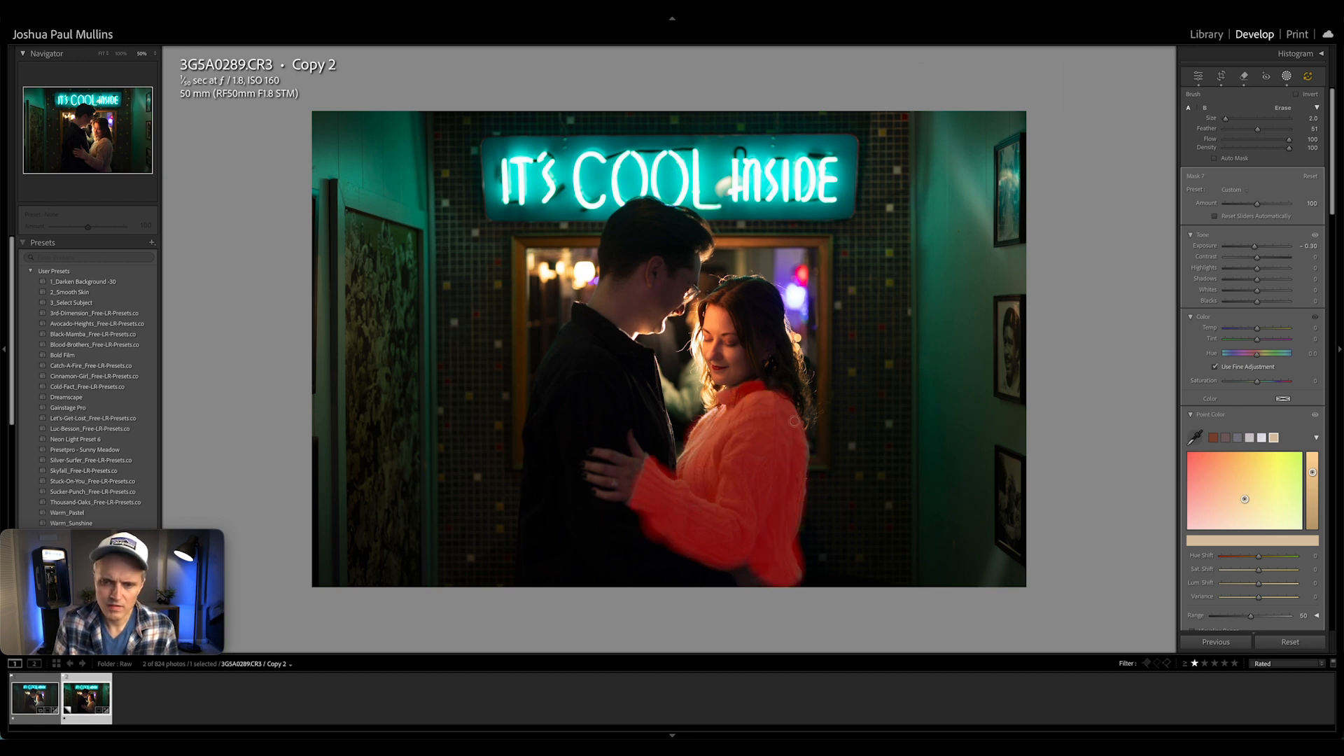
Step: Sample the sweater's orange tone with Point Color in its brush mask and lower that tone's saturation shift
{"action": "left_click", "coordinate": [1194, 439]}
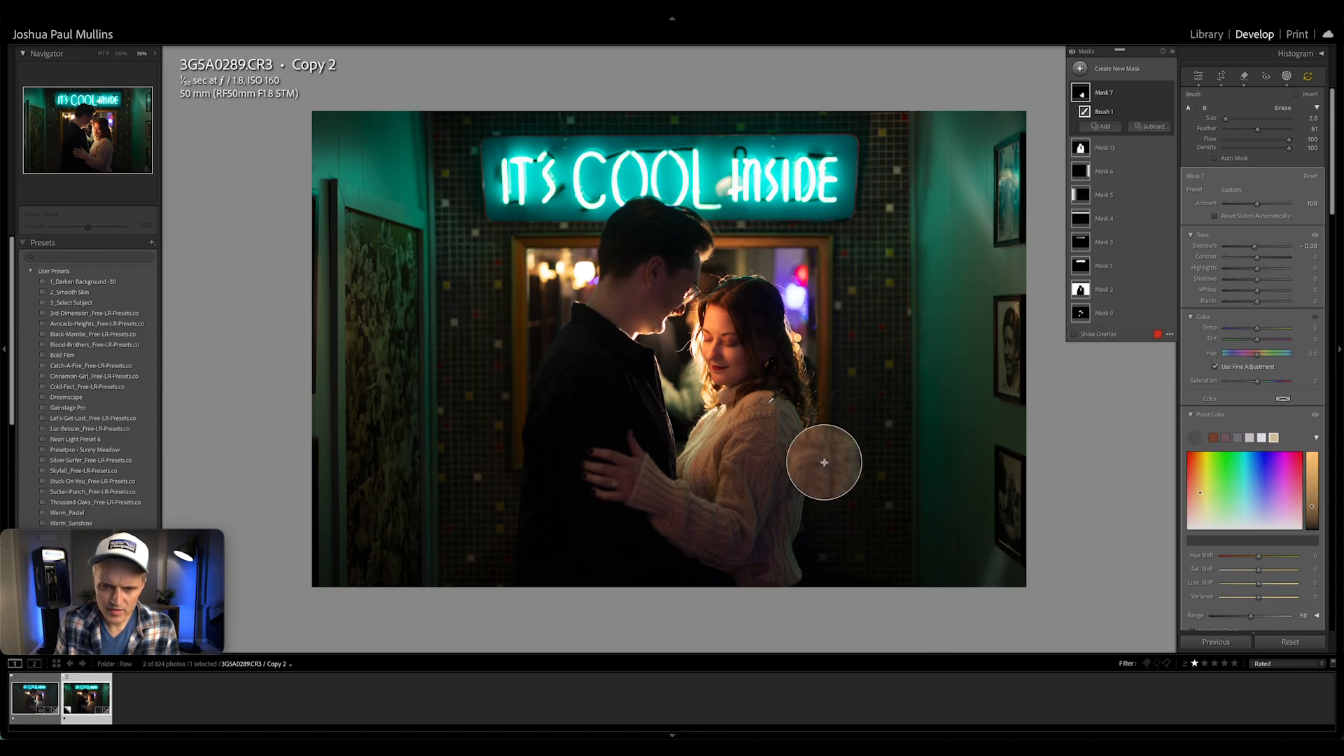
{"action": "left_click", "coordinate": [800, 450]}
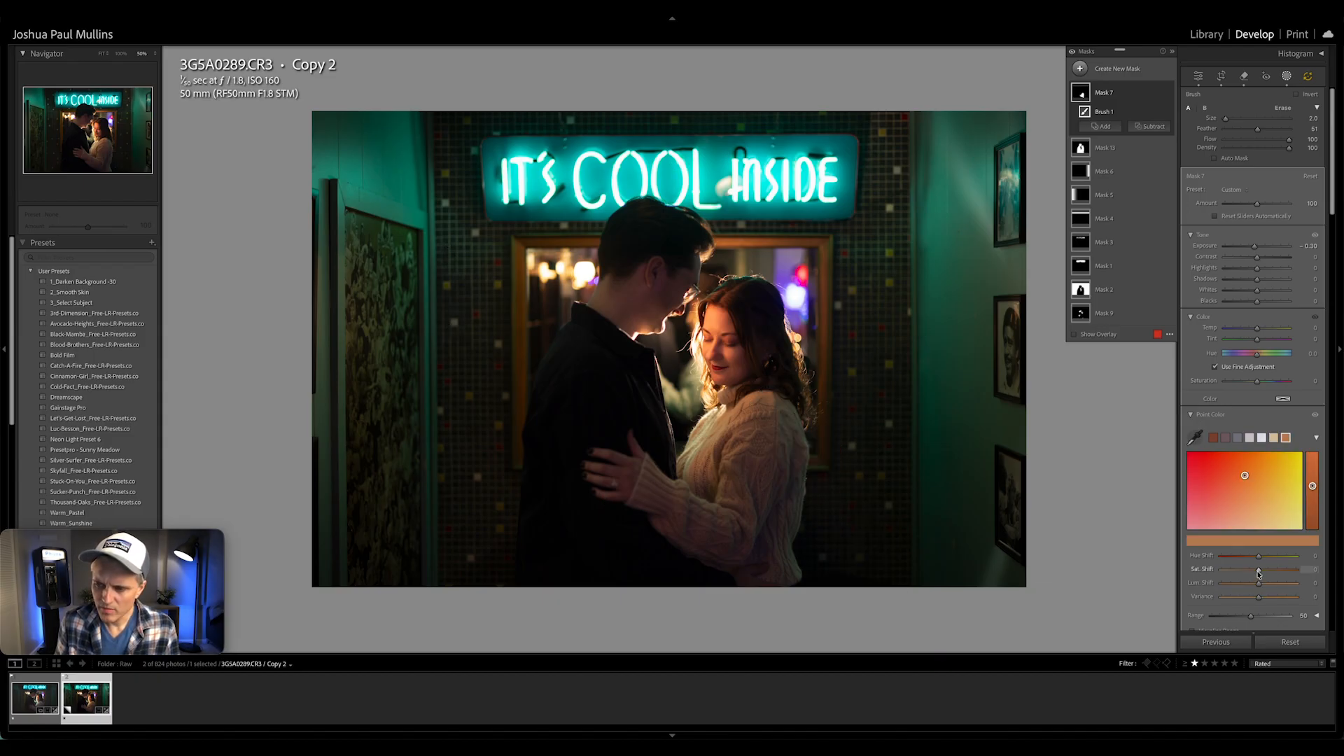
{"action": "left_click_drag", "start_coordinate": [1259, 572], "coordinate": [1237, 573]}
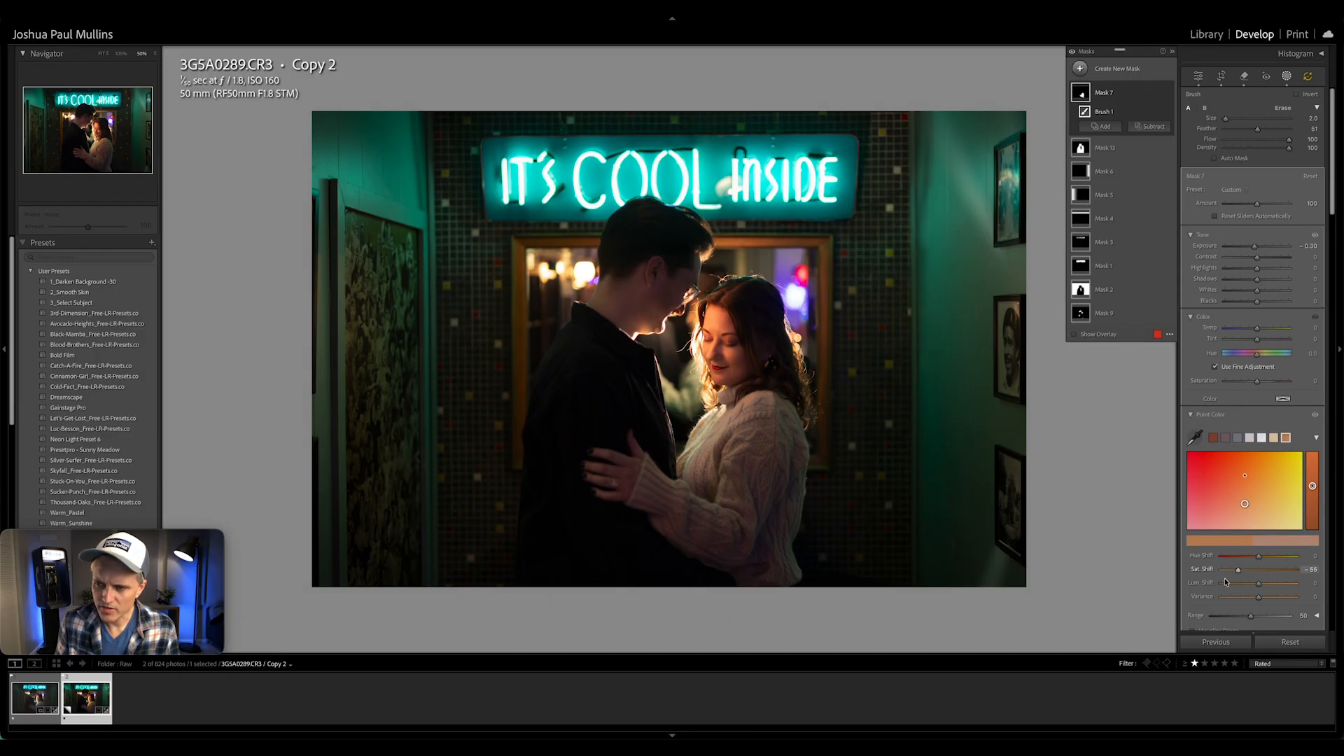
Step: Delete the first five old color samples from the sweater mask's Point Color swatches
{"action": "left_click", "coordinate": [1213, 439], "text": "alt"}
{"action": "left_click", "coordinate": [1214, 439], "text": "alt"}
{"action": "left_click", "coordinate": [1213, 439], "text": "alt"}
{"action": "left_click", "coordinate": [1214, 439], "text": "alt"}
{"action": "left_click", "coordinate": [1213, 439], "text": "alt"}
Step: Sample a lighter and a darker sweater tone with Point Color and lower their saturation shifts, using -72 for the darker tone
{"action": "left_click", "coordinate": [1194, 438]}
{"action": "left_click", "coordinate": [773, 503]}
{"action": "mouse_move", "coordinate": [1258, 570]}
{"action": "left_mouse_down"}
{"action": "mouse_move", "coordinate": [1305, 571]}
{"action": "mouse_move", "coordinate": [1211, 571]}
{"action": "mouse_move", "coordinate": [1232, 572]}
{"action": "left_mouse_up"}
{"action": "left_click", "coordinate": [1194, 438]}
{"action": "left_click", "coordinate": [769, 541]}
Step: Sample two more tones for the sweater mask with Point Color and lower their saturation shifts, using -64 for the last
{"action": "left_click", "coordinate": [1195, 438]}
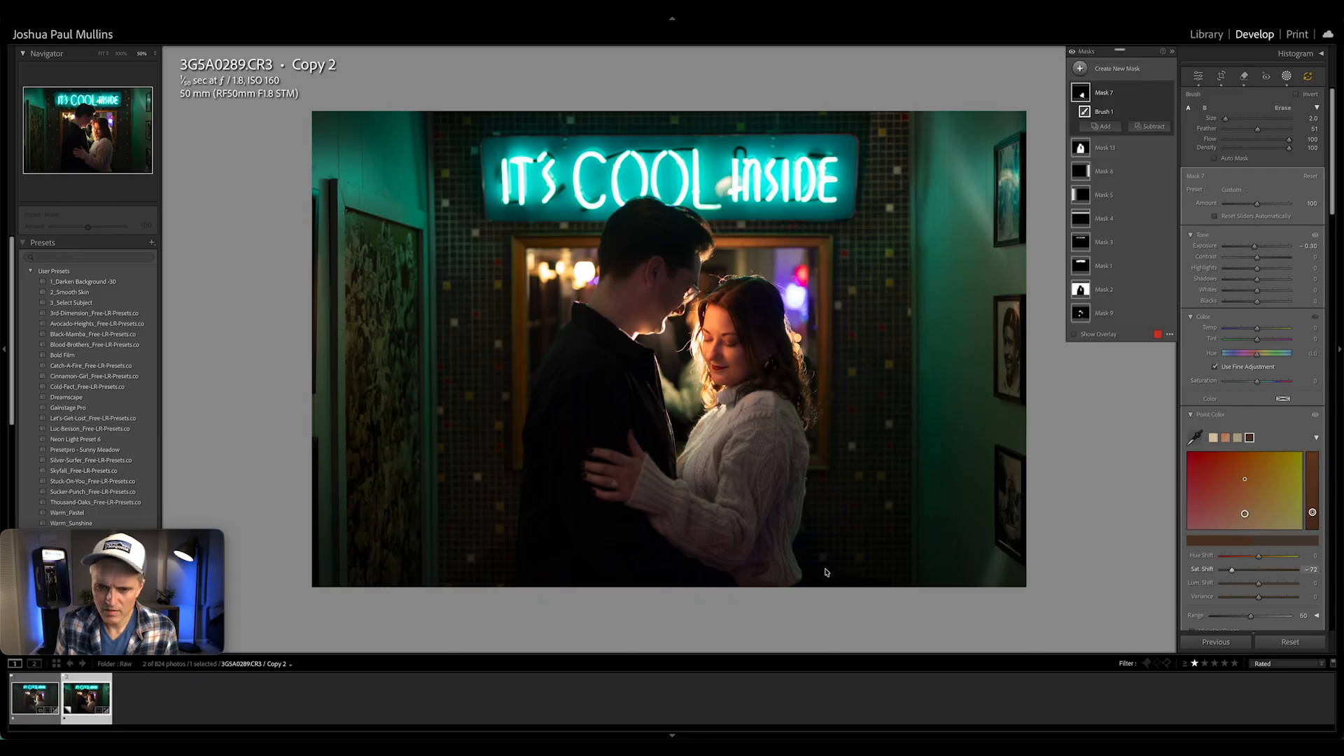
{"action": "left_click", "coordinate": [849, 543]}
{"action": "mouse_move", "coordinate": [1258, 570]}
{"action": "left_mouse_down"}
{"action": "mouse_move", "coordinate": [1311, 576]}
{"action": "mouse_move", "coordinate": [1178, 574]}
{"action": "mouse_move", "coordinate": [1235, 571]}
{"action": "left_mouse_up"}
{"action": "left_click", "coordinate": [1195, 438]}
{"action": "left_click", "coordinate": [729, 508]}
Step: Add a second brush component to the sweater mask and check its coverage with the overlay
{"action": "key", "text": "ctrl+equal"}
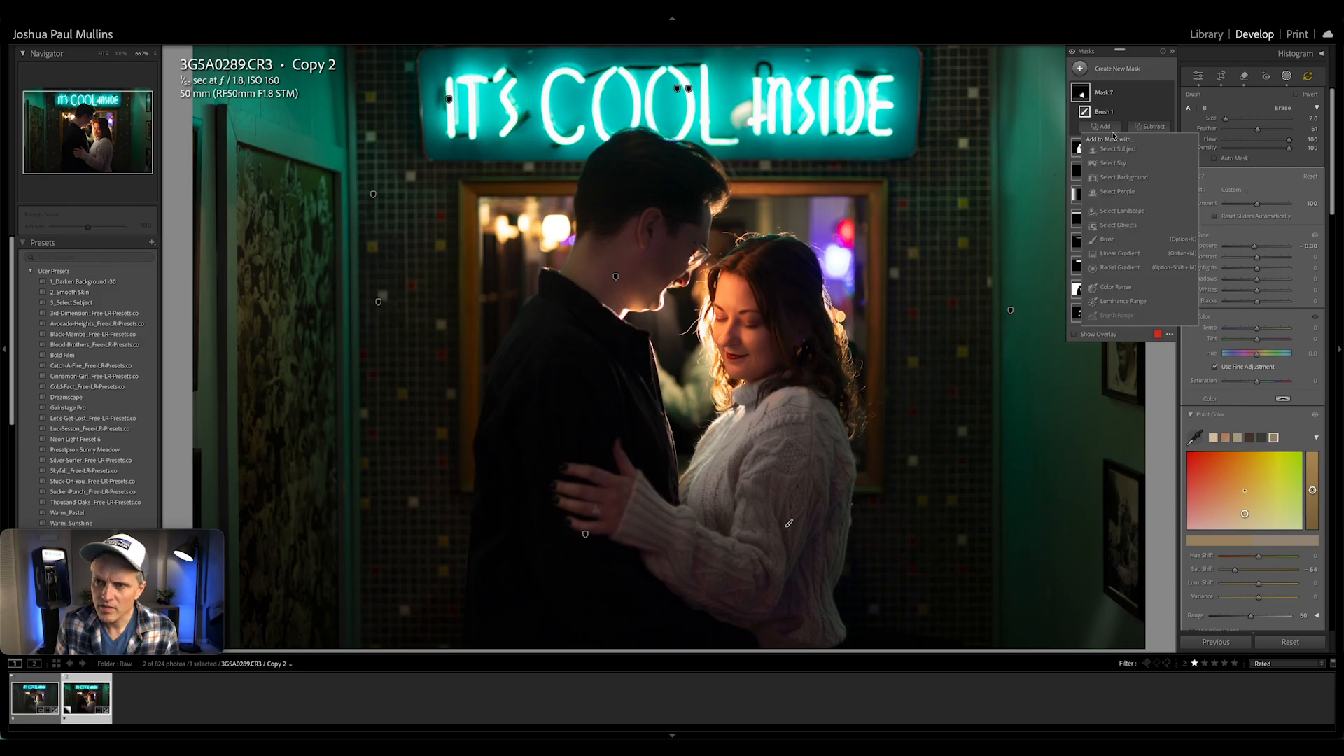
{"action": "key", "text": "h"}
{"action": "key", "text": "h"}
{"action": "key", "text": "h"}
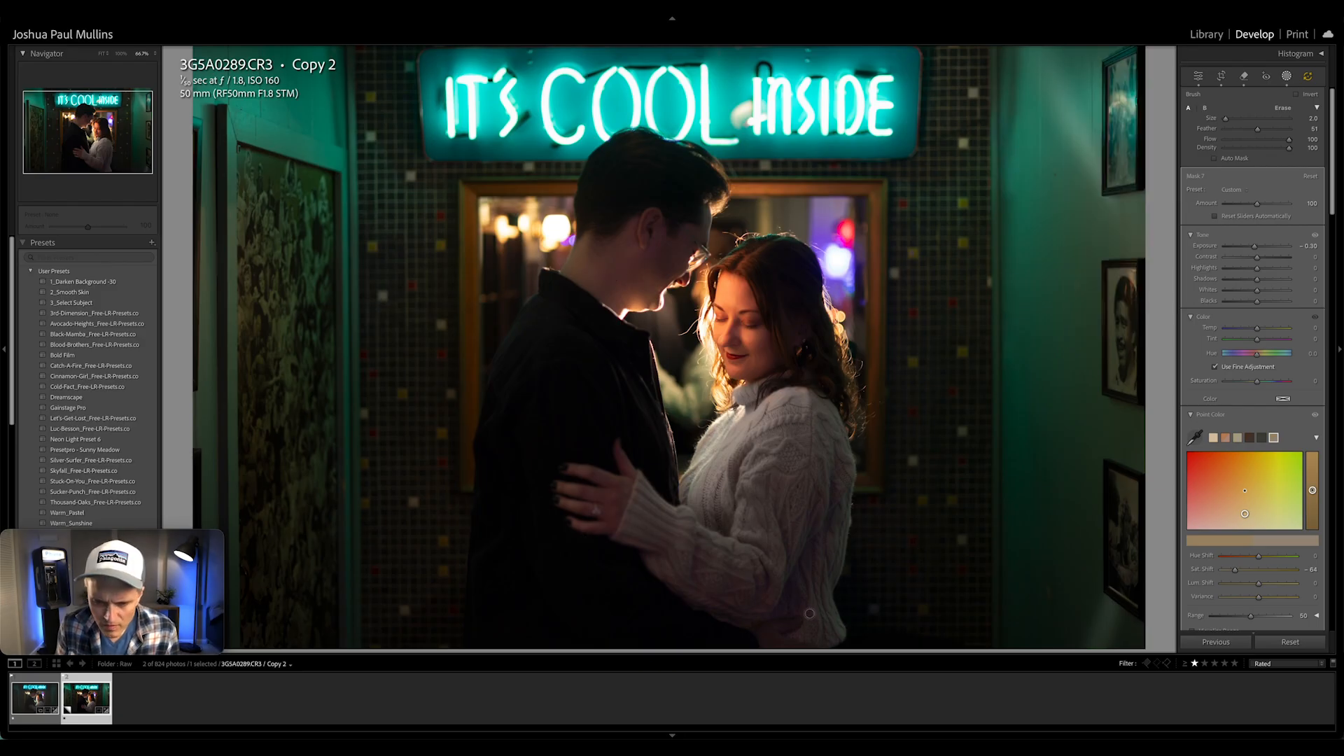
{"action": "key", "text": "o"}
{"action": "key", "text": "o"}
{"action": "key", "text": "ctrl+minus"}
{"action": "key", "text": "ctrl+equal"}
{"action": "key", "text": "ctrl+equal"}
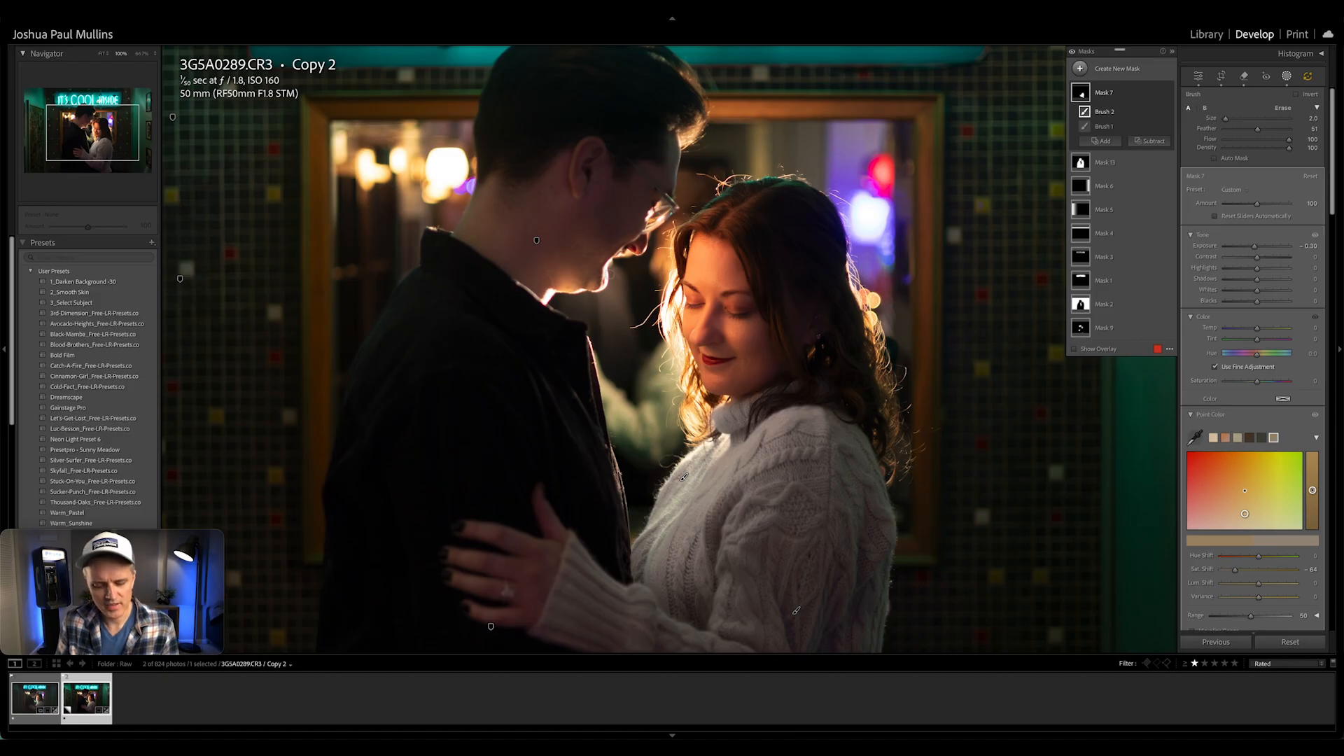
Step: Paint a new brush mask along the bright rim of the man's neck and jaw, lower its highlights and compare the effect
{"action": "key", "text": "k"}
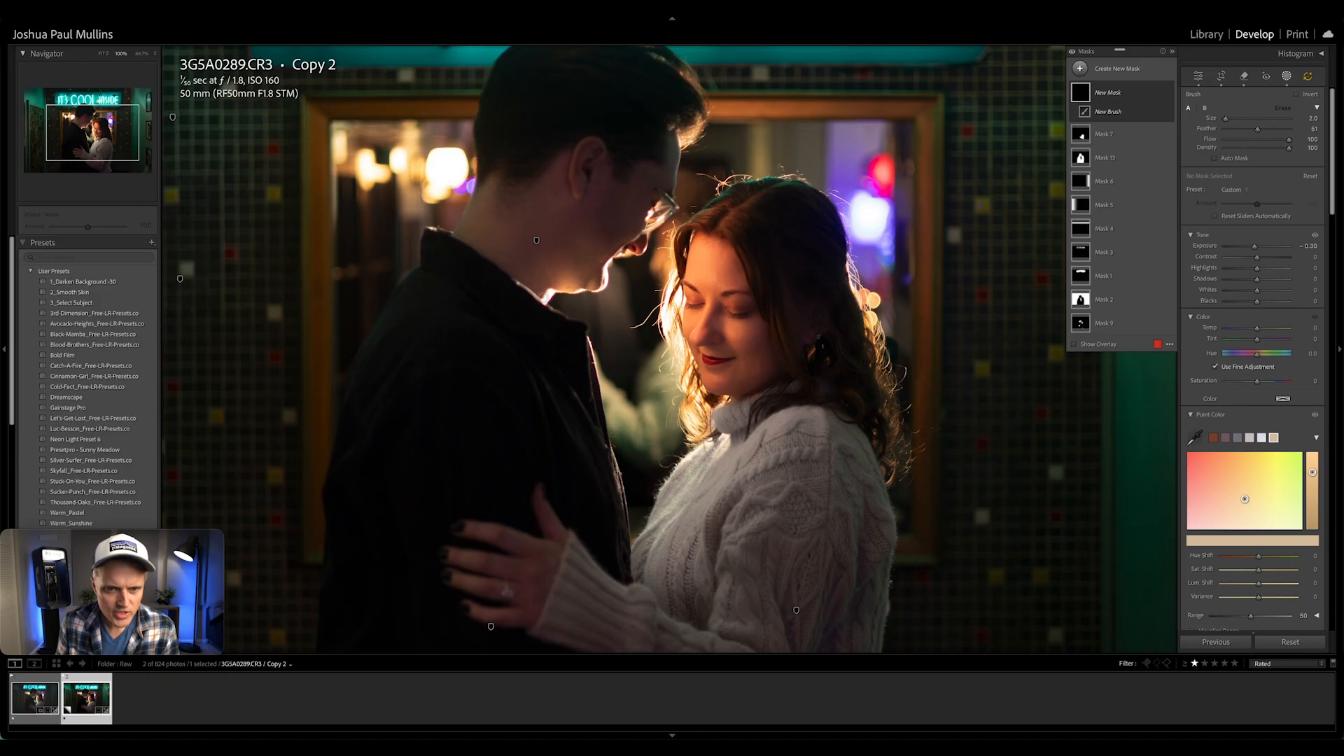
{"action": "left_click_drag", "start_coordinate": [543, 300], "coordinate": [551, 292]}
{"action": "left_click_drag", "start_coordinate": [1257, 268], "coordinate": [1248, 268]}
{"action": "left_click_drag", "start_coordinate": [549, 295], "coordinate": [608, 266]}
{"action": "left_click", "coordinate": [1286, 77]}
{"action": "left_click", "coordinate": [1287, 77]}
{"action": "left_click", "coordinate": [1168, 93]}
{"action": "left_click", "coordinate": [1168, 94]}
{"action": "left_click", "coordinate": [1168, 93]}
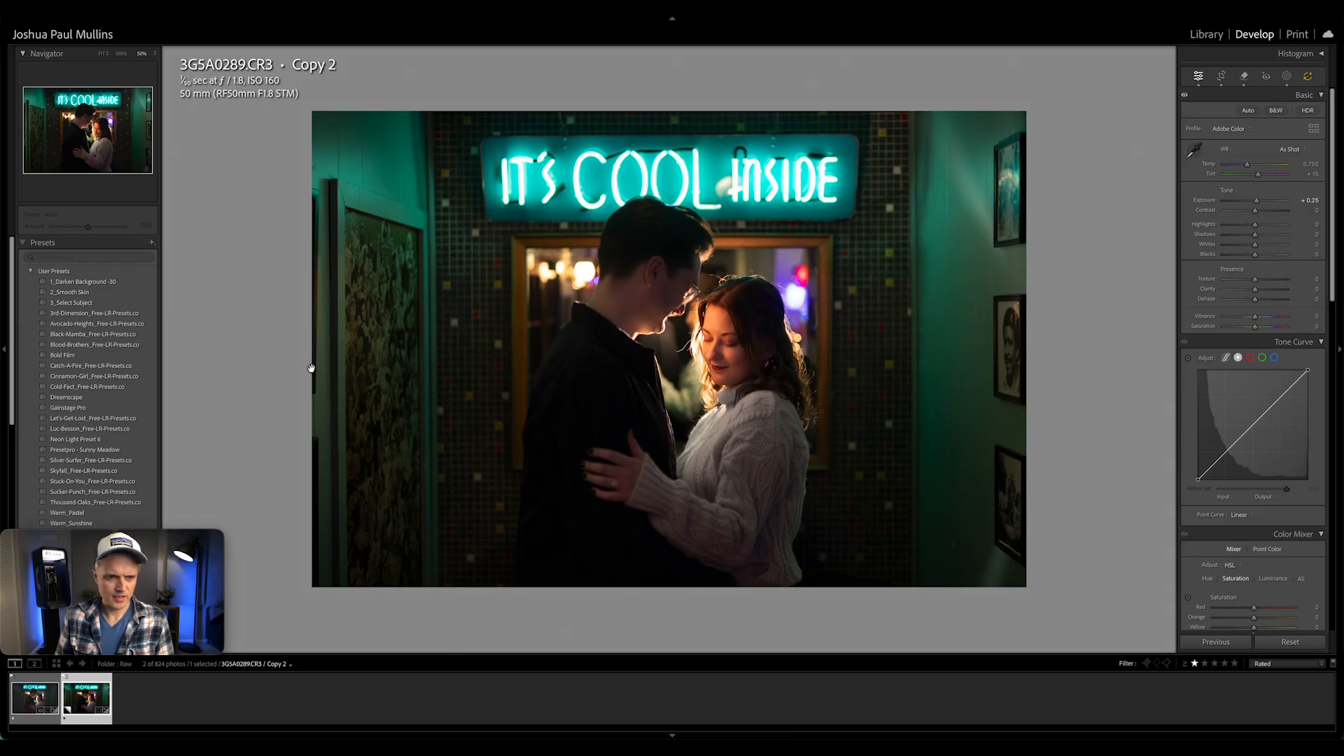
Step: Crop the photo slightly inward from its left edge, keeping the original aspect ratio
{"action": "key", "text": "r"}
{"action": "left_click_drag", "start_coordinate": [230, 354], "coordinate": [239, 353]}
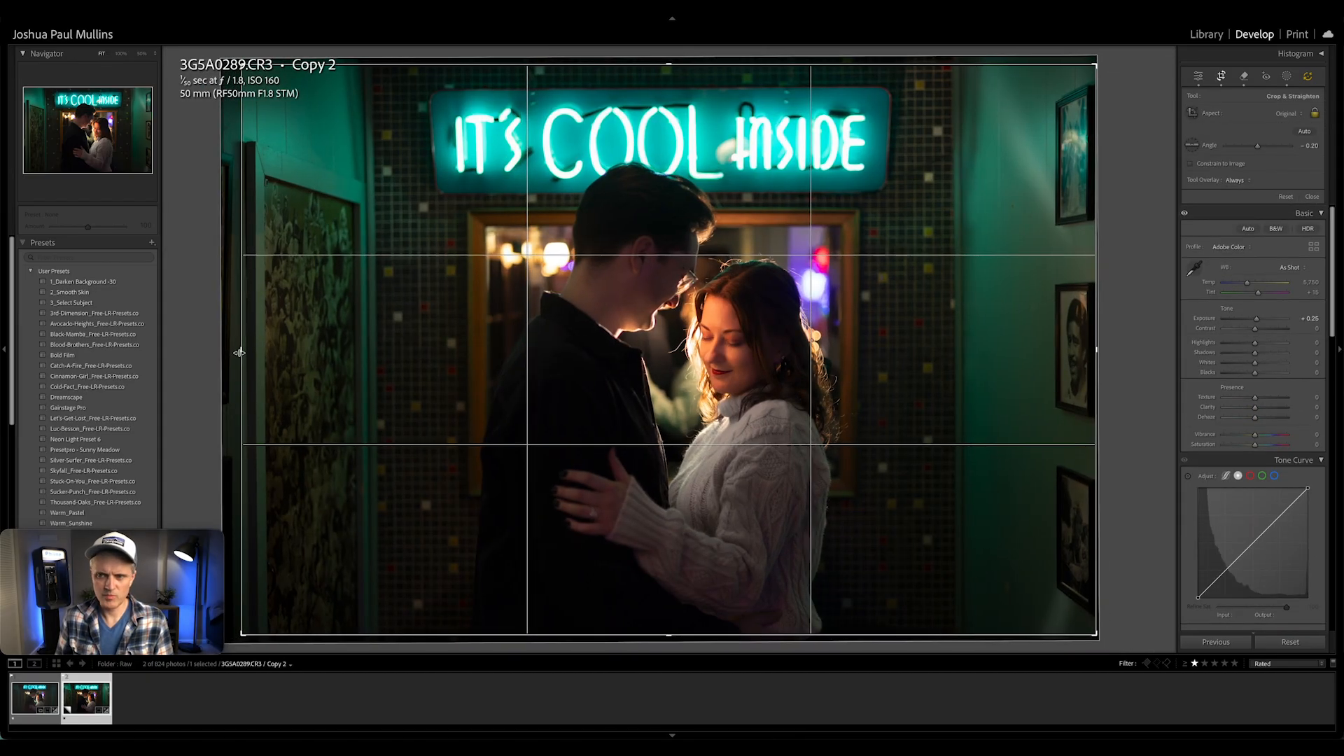
{"action": "key", "text": "Return"}
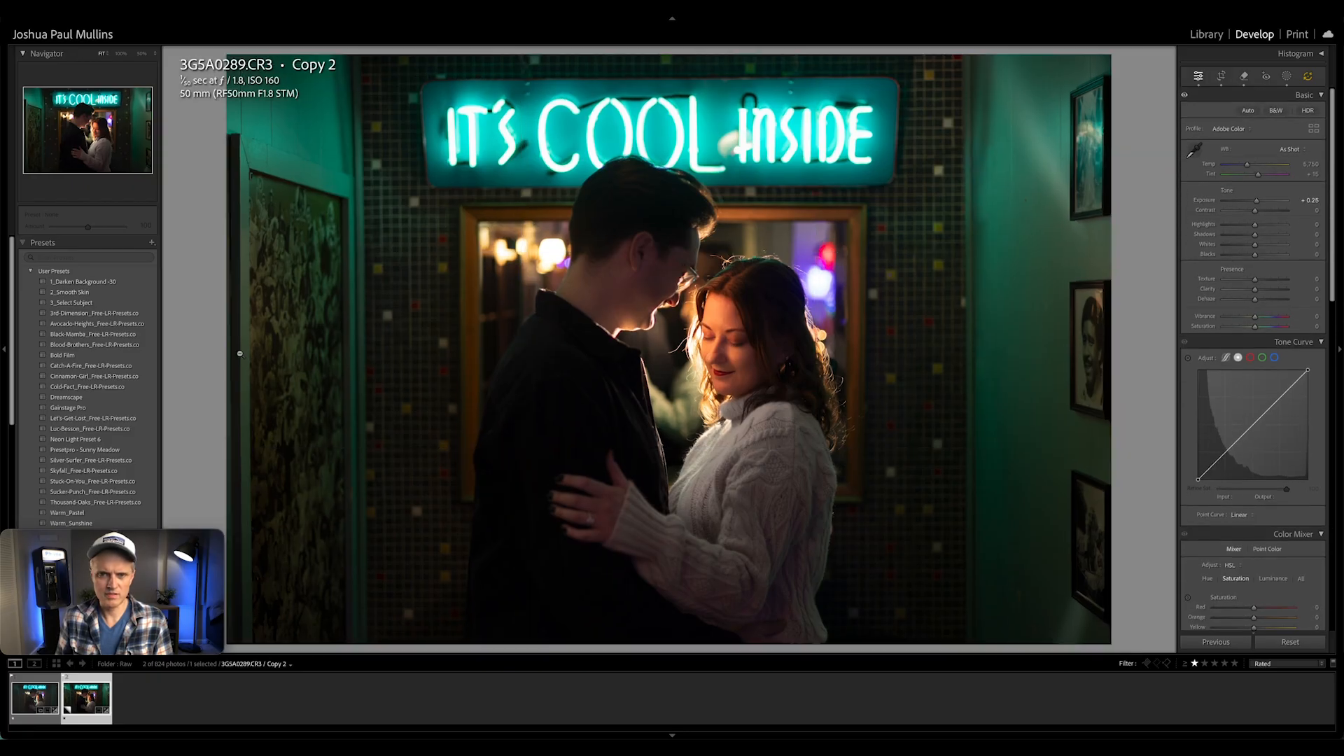
{"action": "left_click", "coordinate": [750, 359]}
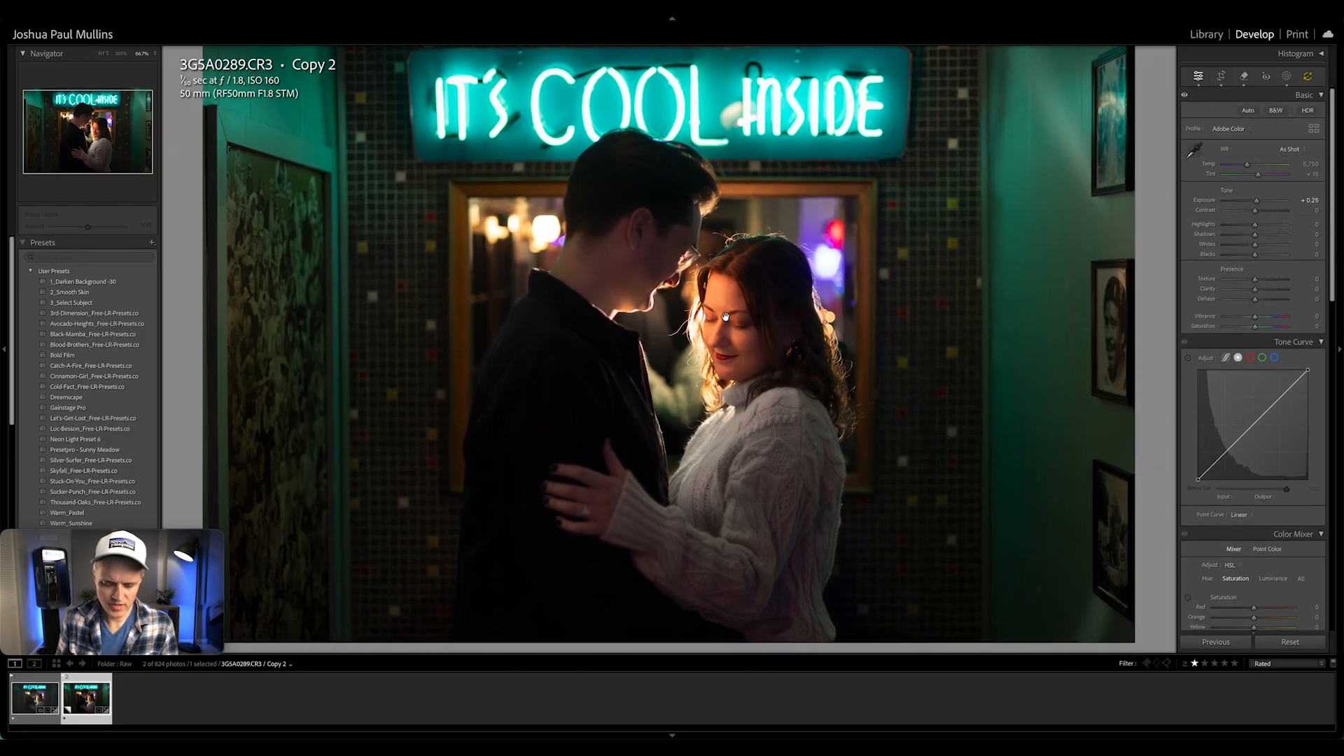
Step: Create another brush mask and paint it over the woman's face
{"action": "key", "text": "shift+w"}
{"action": "scroll", "coordinate": [726, 341], "scroll_direction": "up", "scroll_amount": 6}
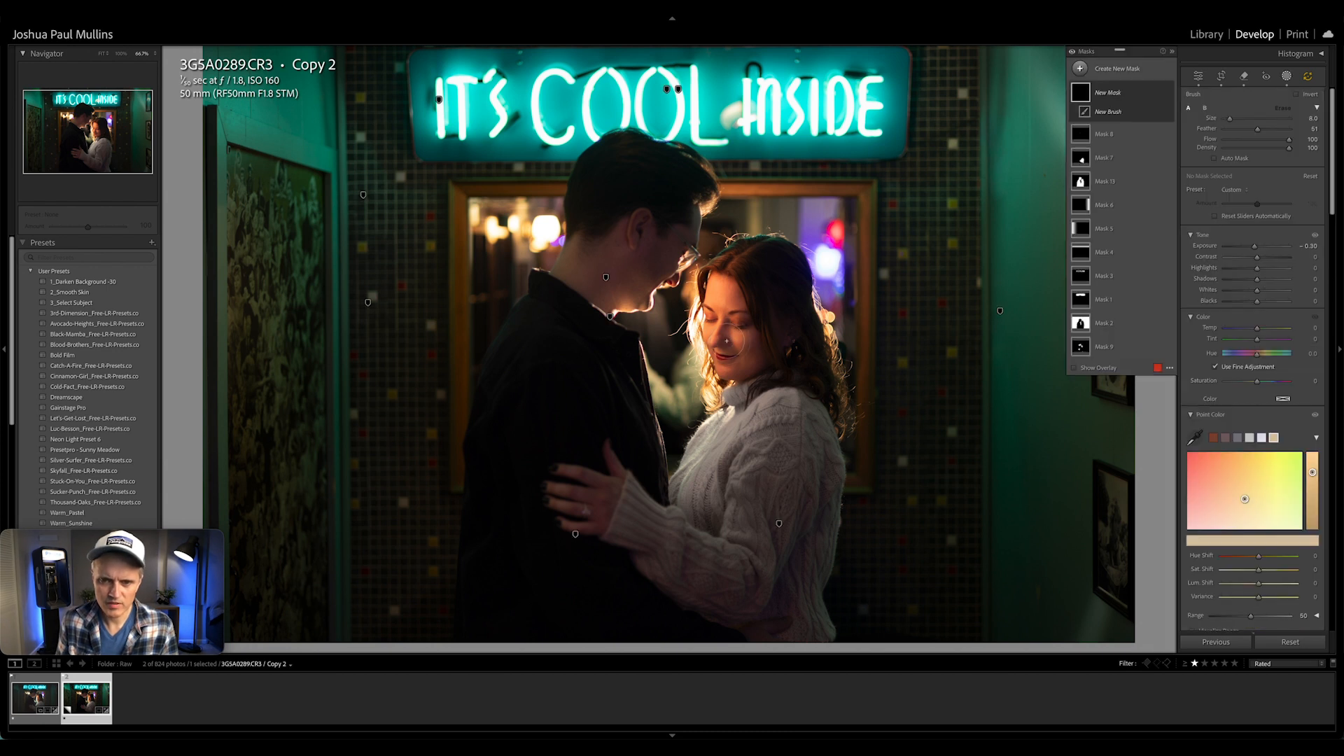
{"action": "mouse_move", "coordinate": [726, 342]}
{"action": "left_mouse_down"}
{"action": "mouse_move", "coordinate": [722, 296]}
{"action": "mouse_move", "coordinate": [746, 362]}
{"action": "left_mouse_up"}
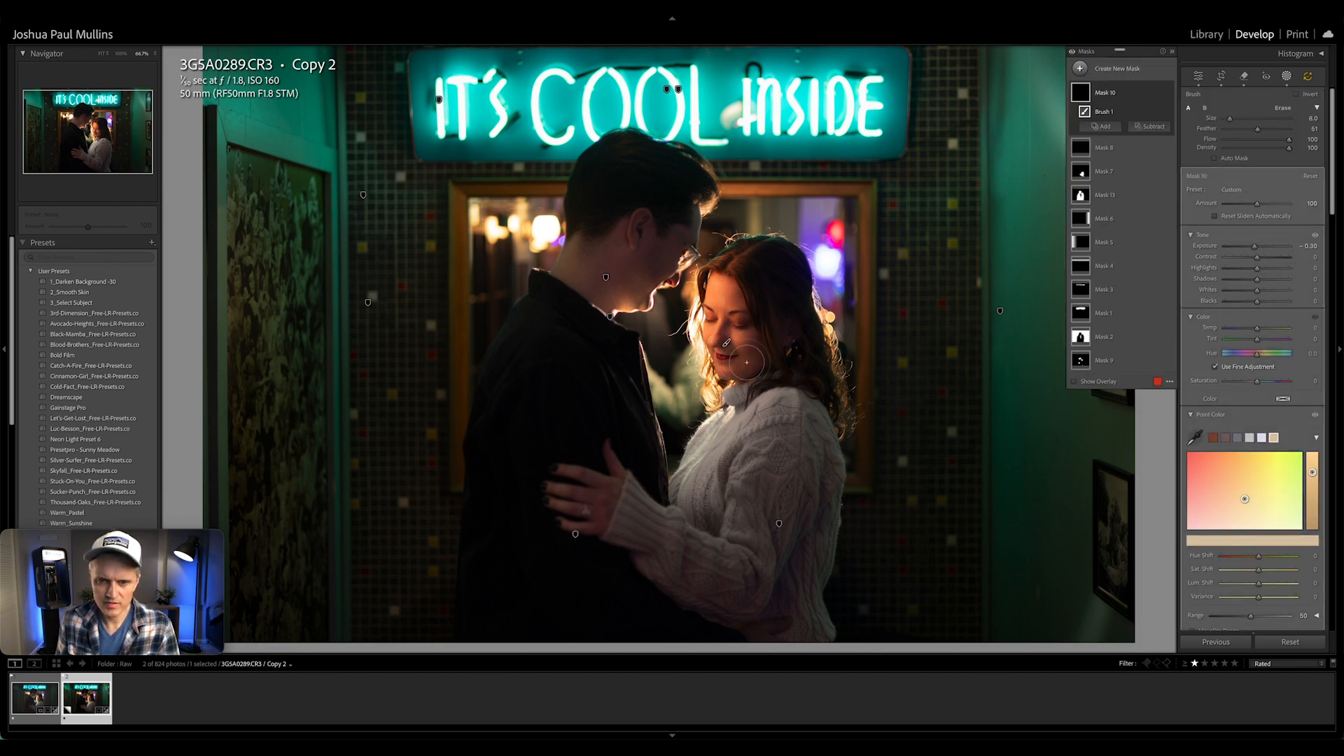
{"action": "key", "text": "z"}
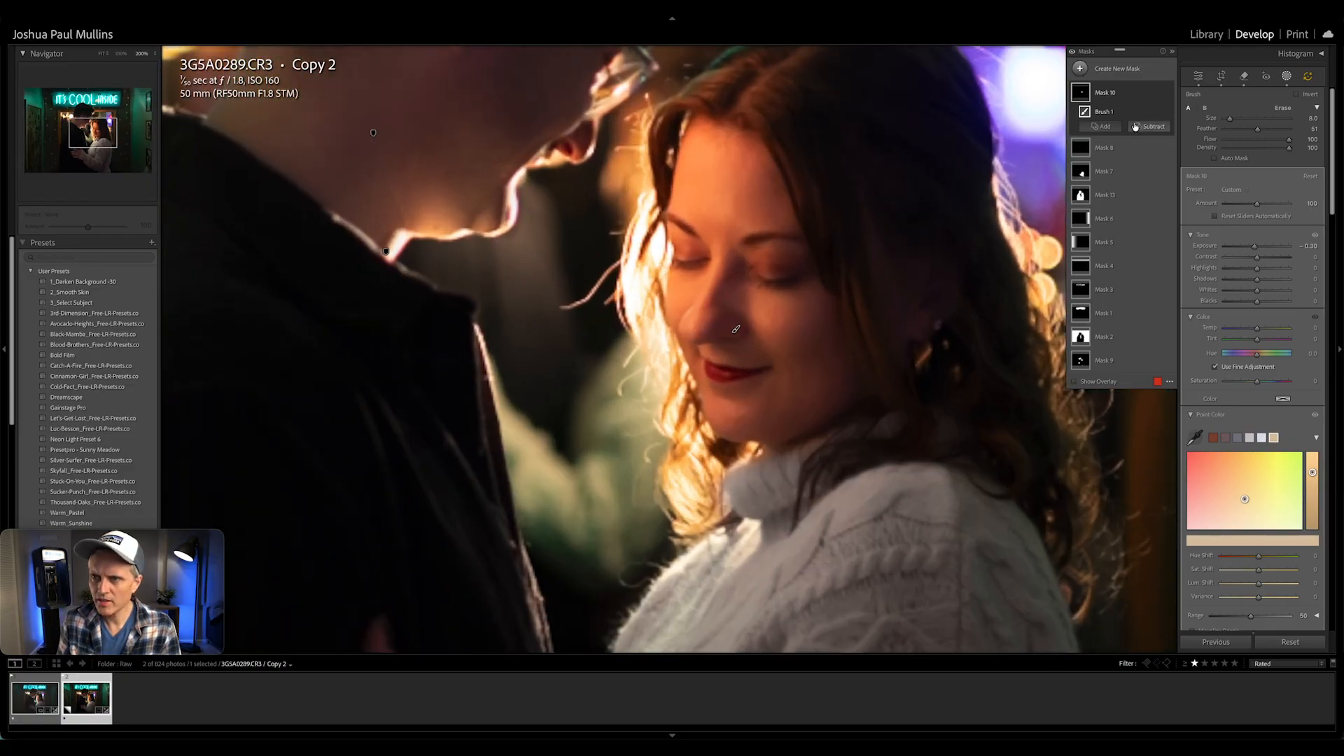
Step: Sample the reddish skin tone of the woman's face with Point Color and set its saturation shift to -12
{"action": "left_click", "coordinate": [1194, 438]}
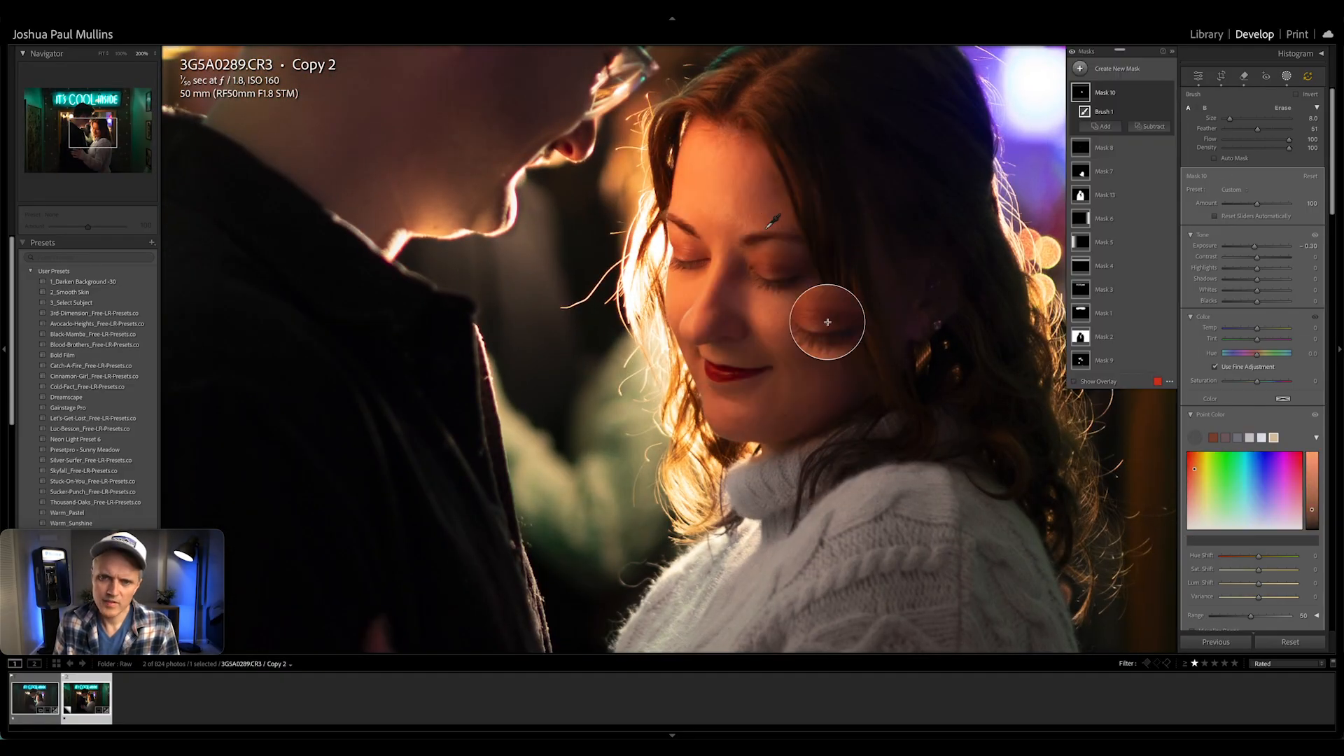
{"action": "left_click", "coordinate": [827, 322]}
{"action": "key", "text": "z"}
{"action": "key", "text": "z"}
{"action": "key", "text": "z"}
{"action": "left_click_drag", "start_coordinate": [1258, 570], "coordinate": [1255, 572]}
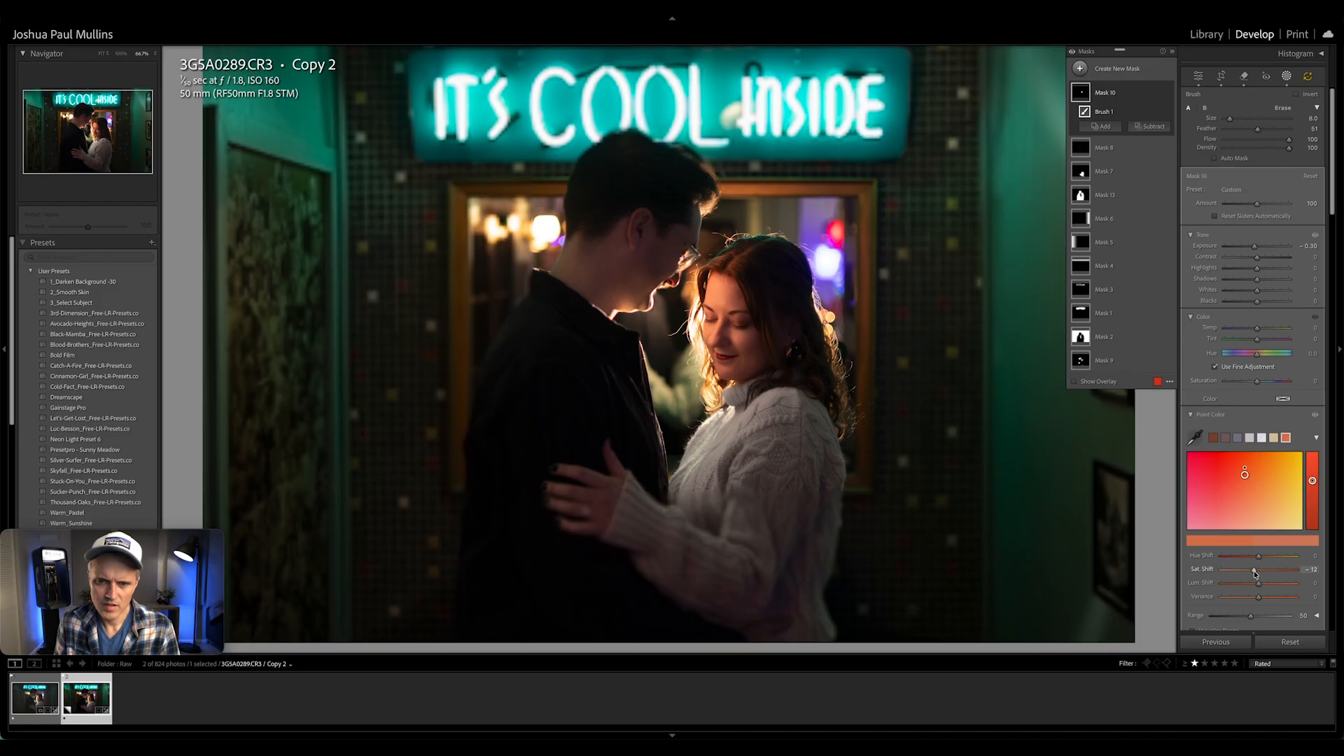
{"action": "key", "text": "ctrl+minus"}
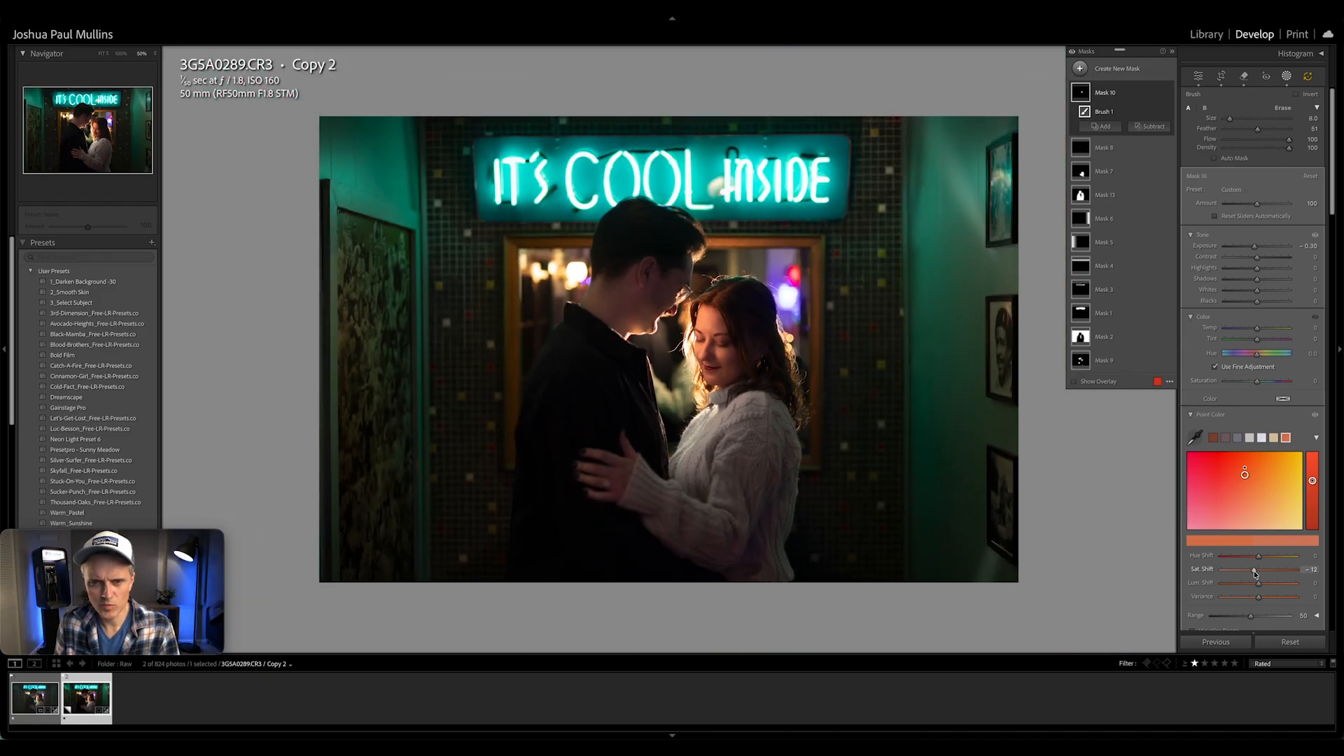
{"action": "key", "text": "z"}
{"action": "key", "text": "z"}
Step: Heal the small marks on the green wall between the tiled wall and the framed pictures with the Remove tool
{"action": "key", "text": "q"}
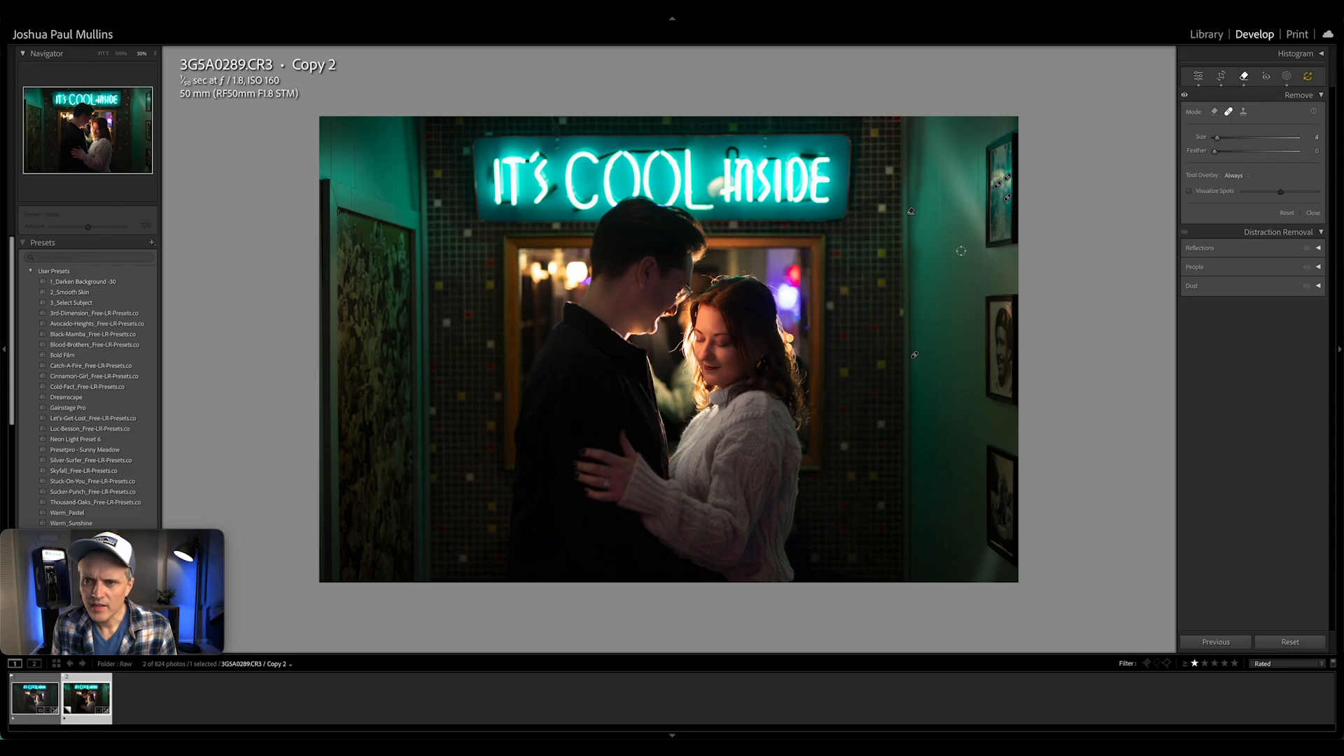
{"action": "left_click", "coordinate": [951, 233]}
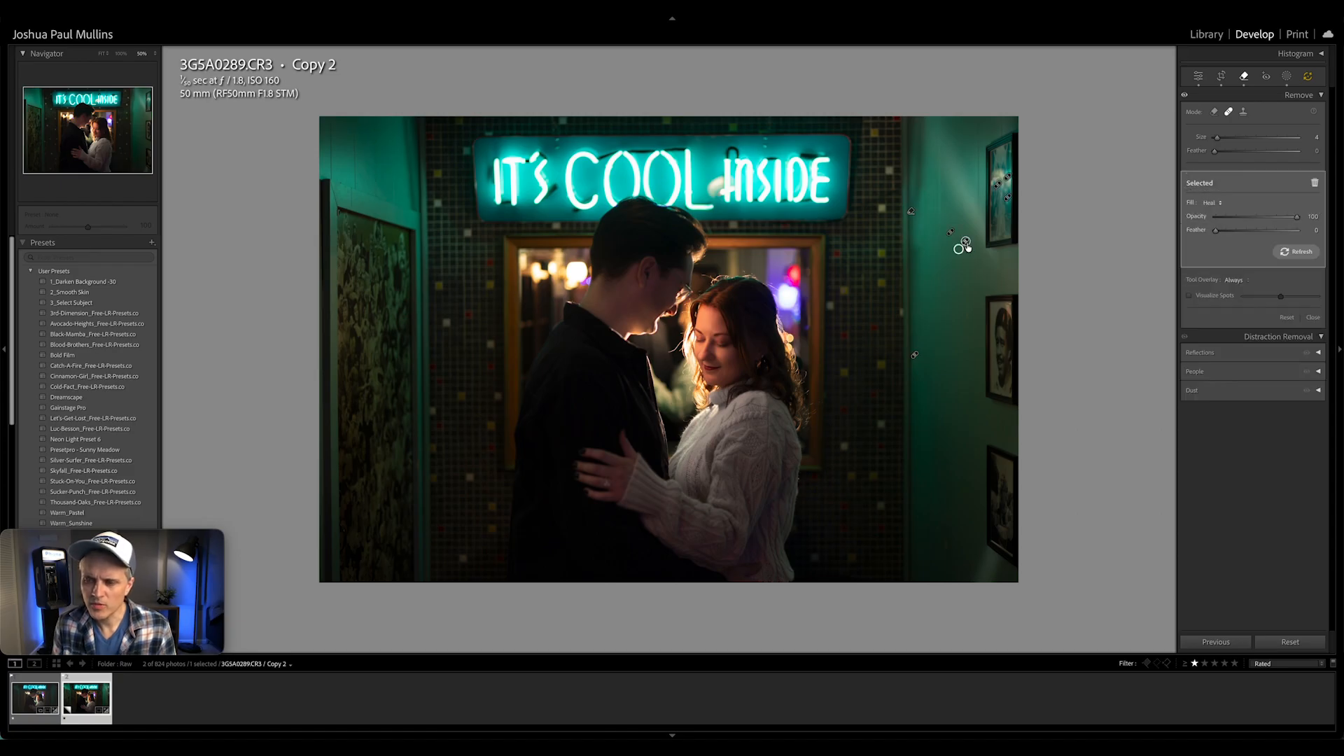
{"action": "left_click", "coordinate": [968, 316]}
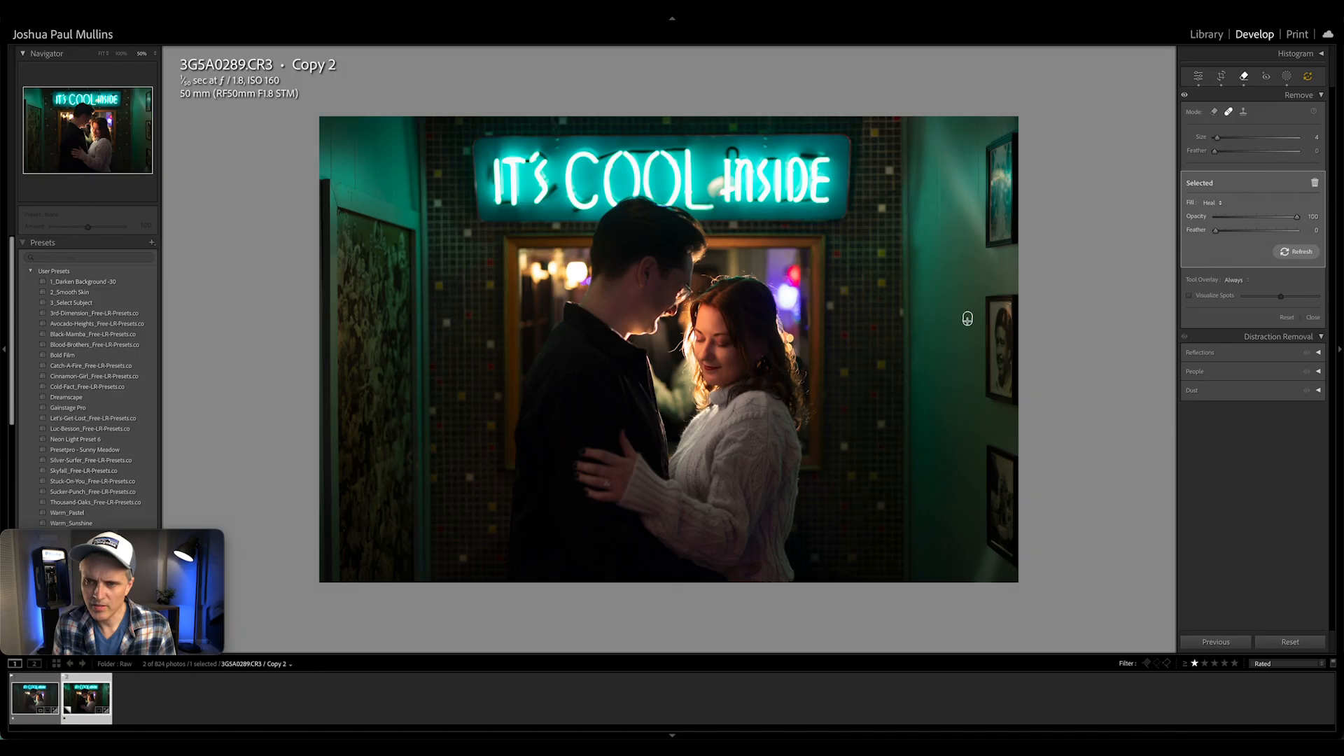
{"action": "key", "text": "h"}
{"action": "left_click", "coordinate": [946, 549]}
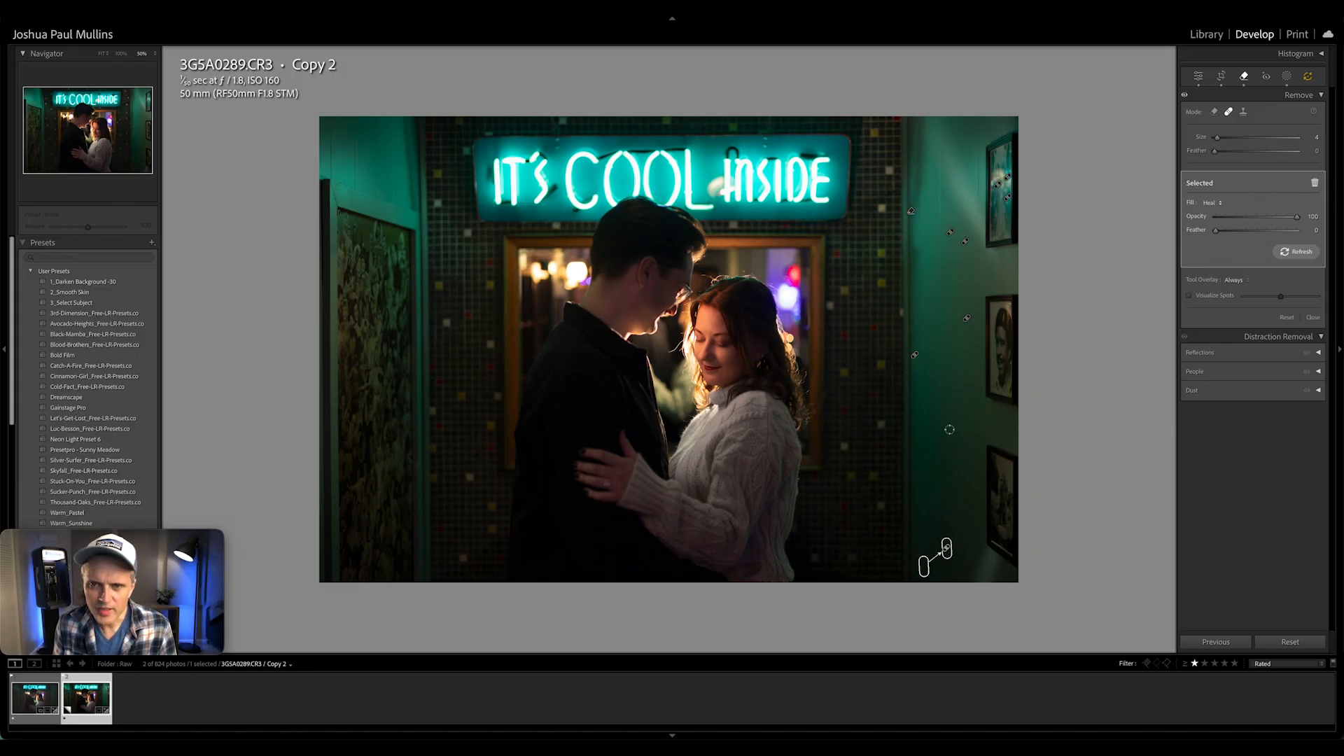
Step: Heal the remaining blemish along the green wall's corner below the neon sign and inspect the wall up close
{"action": "key", "text": "z"}
{"action": "left_click", "coordinate": [792, 236]}
{"action": "left_click_drag", "start_coordinate": [791, 235], "coordinate": [798, 386]}
{"action": "key", "text": "q"}
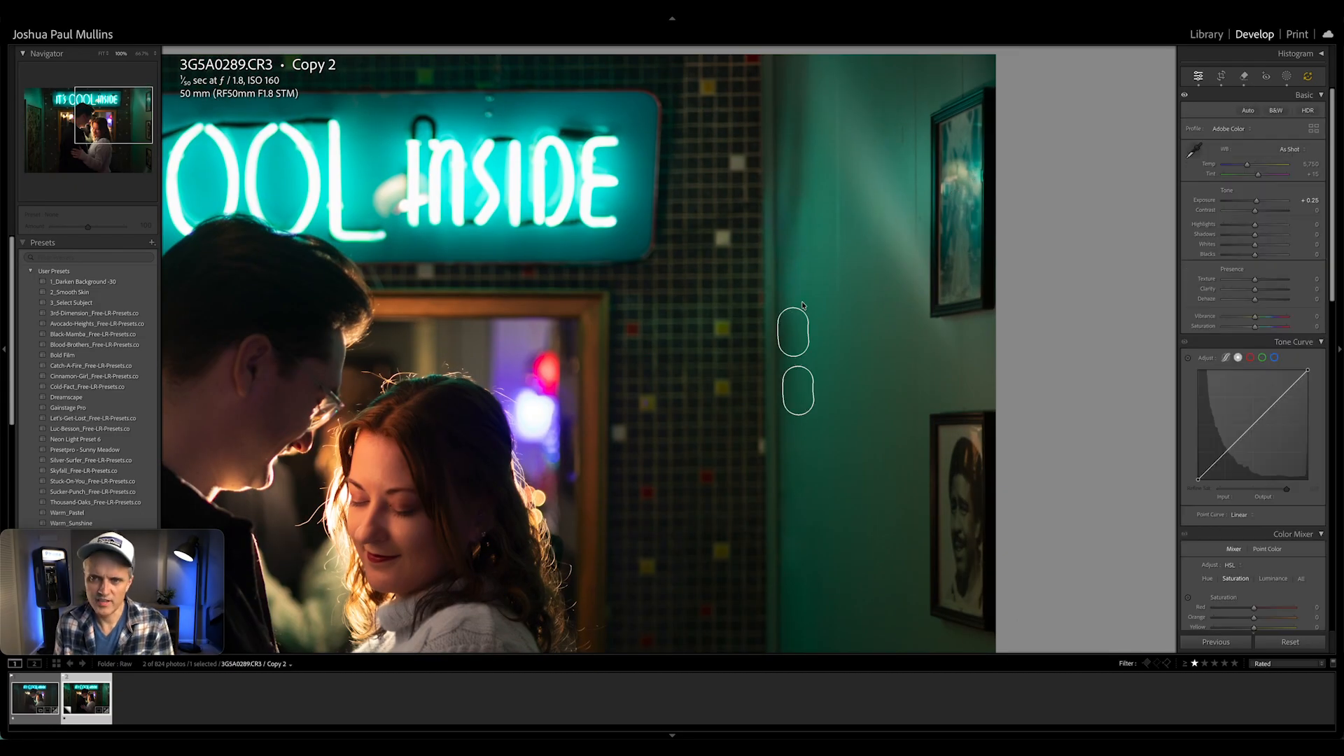
{"action": "key", "text": "z"}
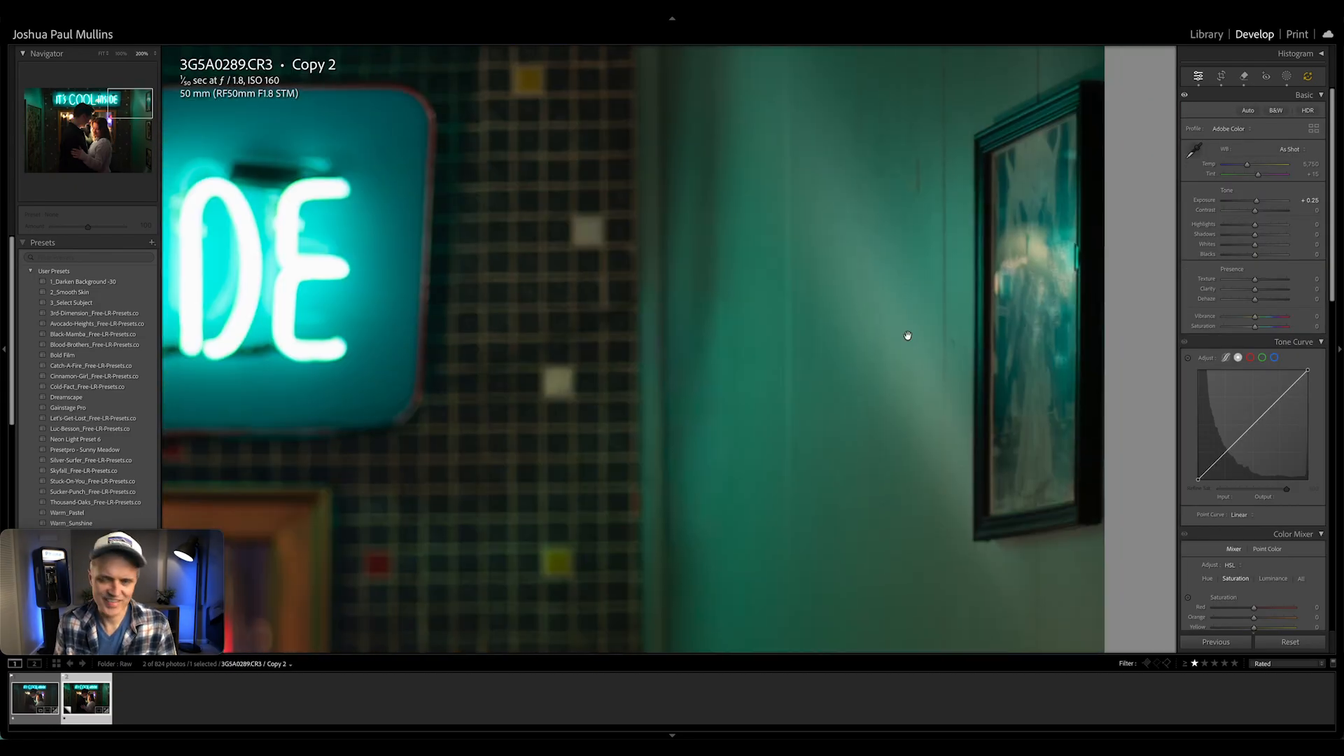
{"action": "key", "text": "q"}
{"action": "key", "text": "q"}
{"action": "key", "text": "z"}
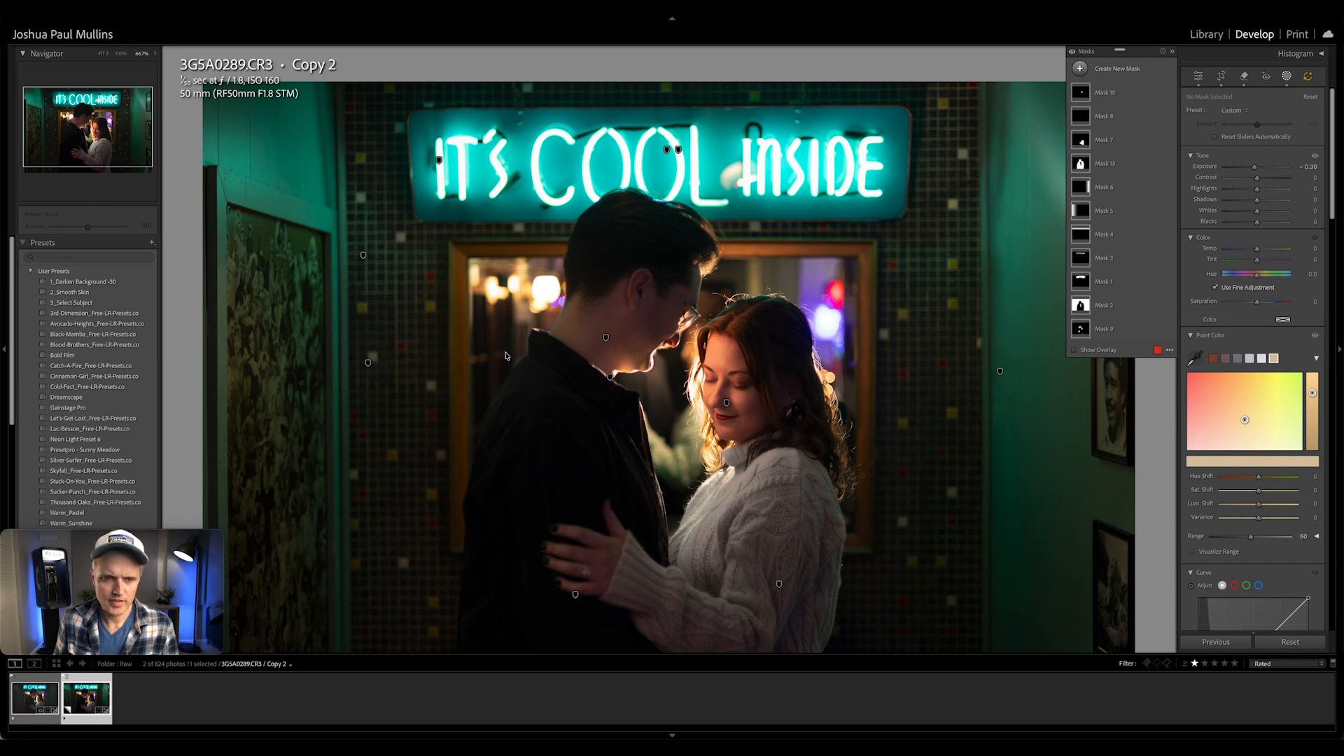
Step: Brush a new mask over the window background behind the couple, subtract the subject from it and lower its highlights
{"action": "key", "text": "k"}
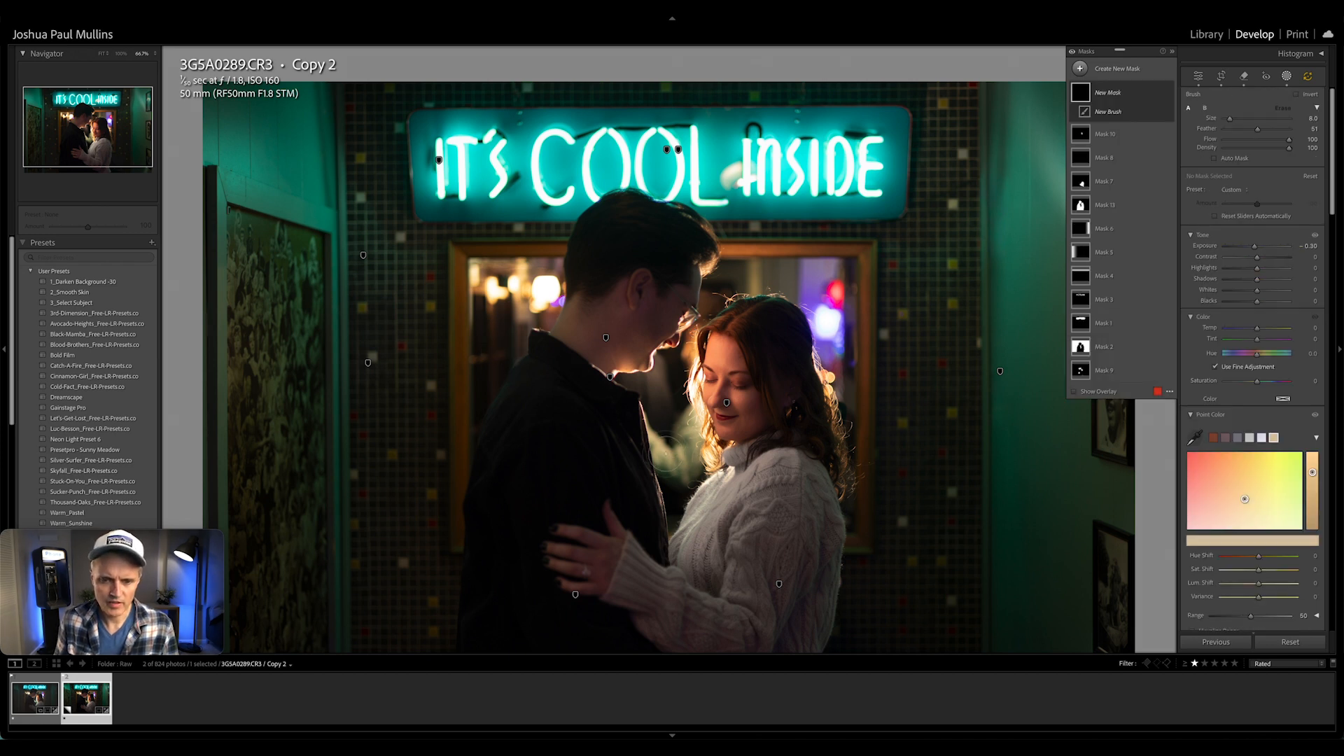
{"action": "mouse_move", "coordinate": [667, 450]}
{"action": "left_mouse_down"}
{"action": "mouse_move", "coordinate": [674, 522]}
{"action": "mouse_move", "coordinate": [682, 409]}
{"action": "mouse_move", "coordinate": [679, 462]}
{"action": "mouse_move", "coordinate": [652, 389]}
{"action": "mouse_move", "coordinate": [617, 387]}
{"action": "mouse_move", "coordinate": [654, 370]}
{"action": "mouse_move", "coordinate": [677, 387]}
{"action": "mouse_move", "coordinate": [729, 282]}
{"action": "mouse_move", "coordinate": [708, 280]}
{"action": "mouse_move", "coordinate": [735, 269]}
{"action": "mouse_move", "coordinate": [846, 270]}
{"action": "mouse_move", "coordinate": [836, 427]}
{"action": "left_mouse_up"}
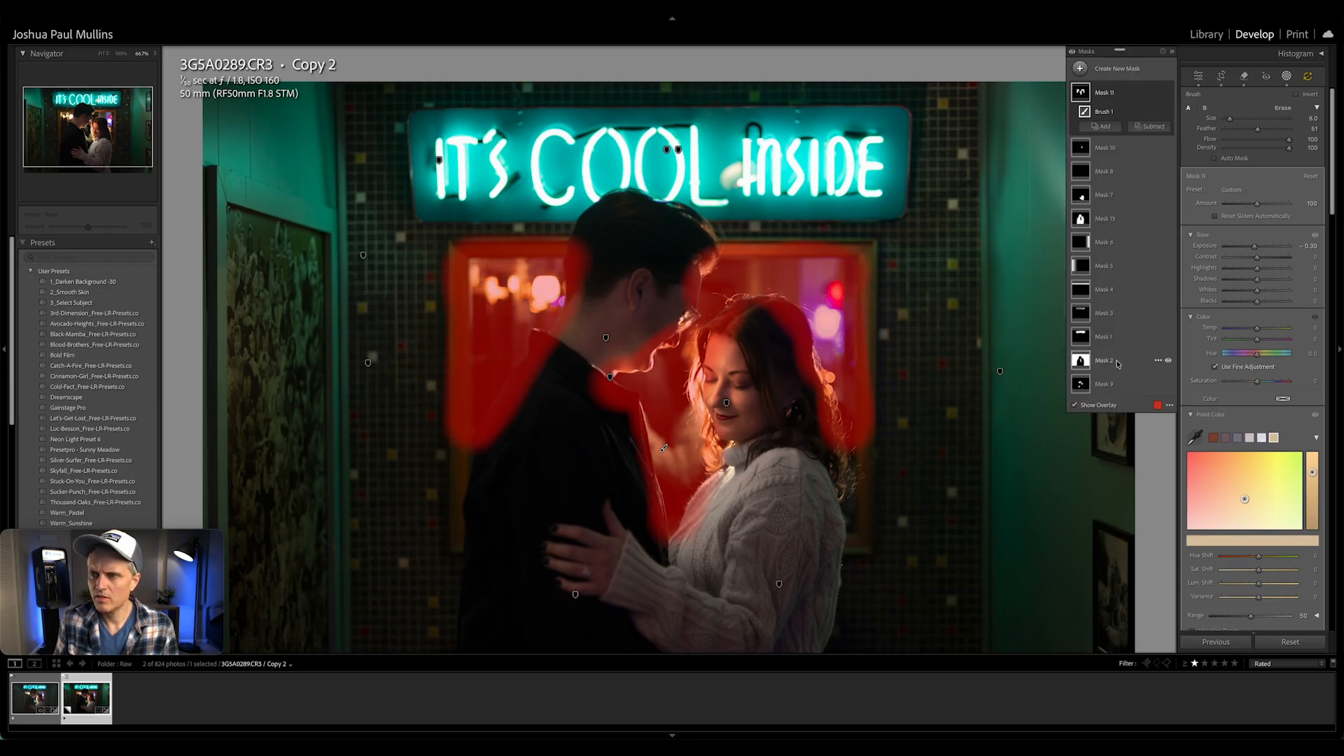
{"action": "left_click", "coordinate": [1148, 127]}
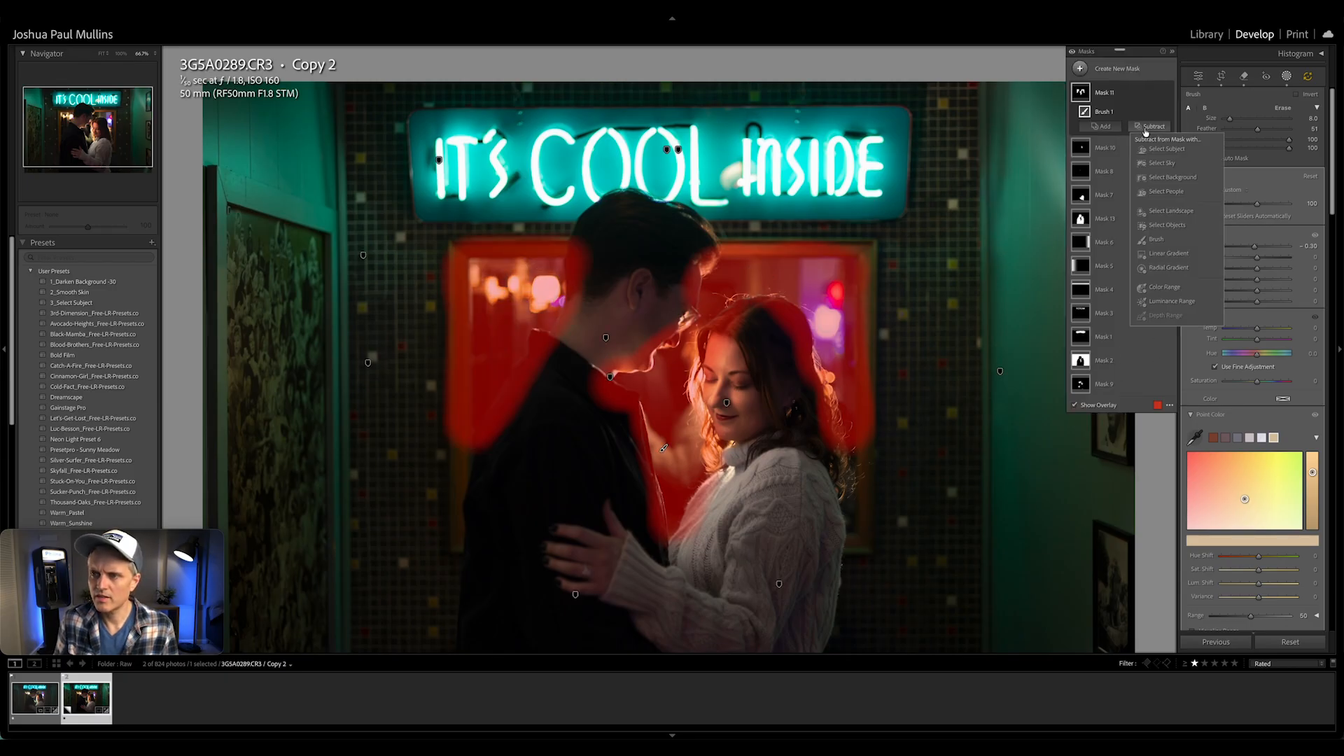
{"action": "left_click", "coordinate": [1157, 149]}
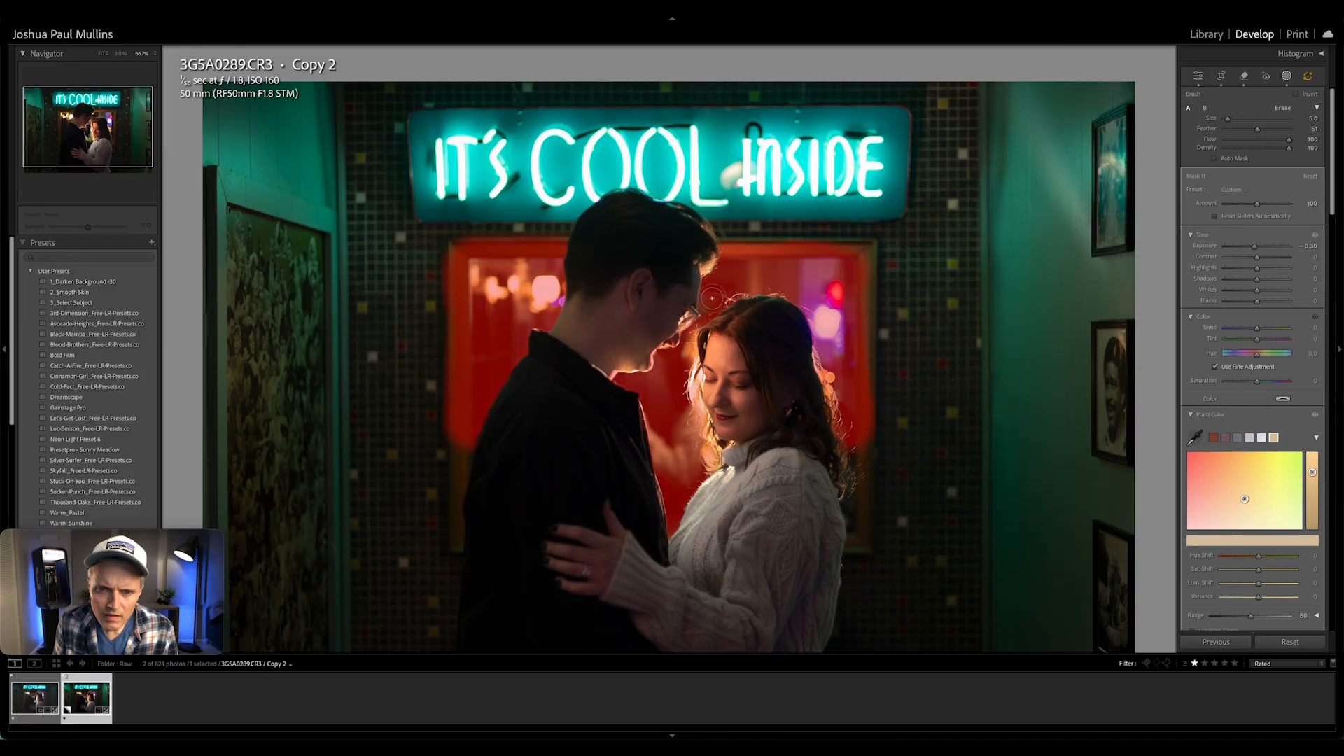
{"action": "left_click_drag", "start_coordinate": [1257, 268], "coordinate": [1237, 273]}
Step: Crop the photo slightly tighter, keeping the original aspect ratio
{"action": "key", "text": "r"}
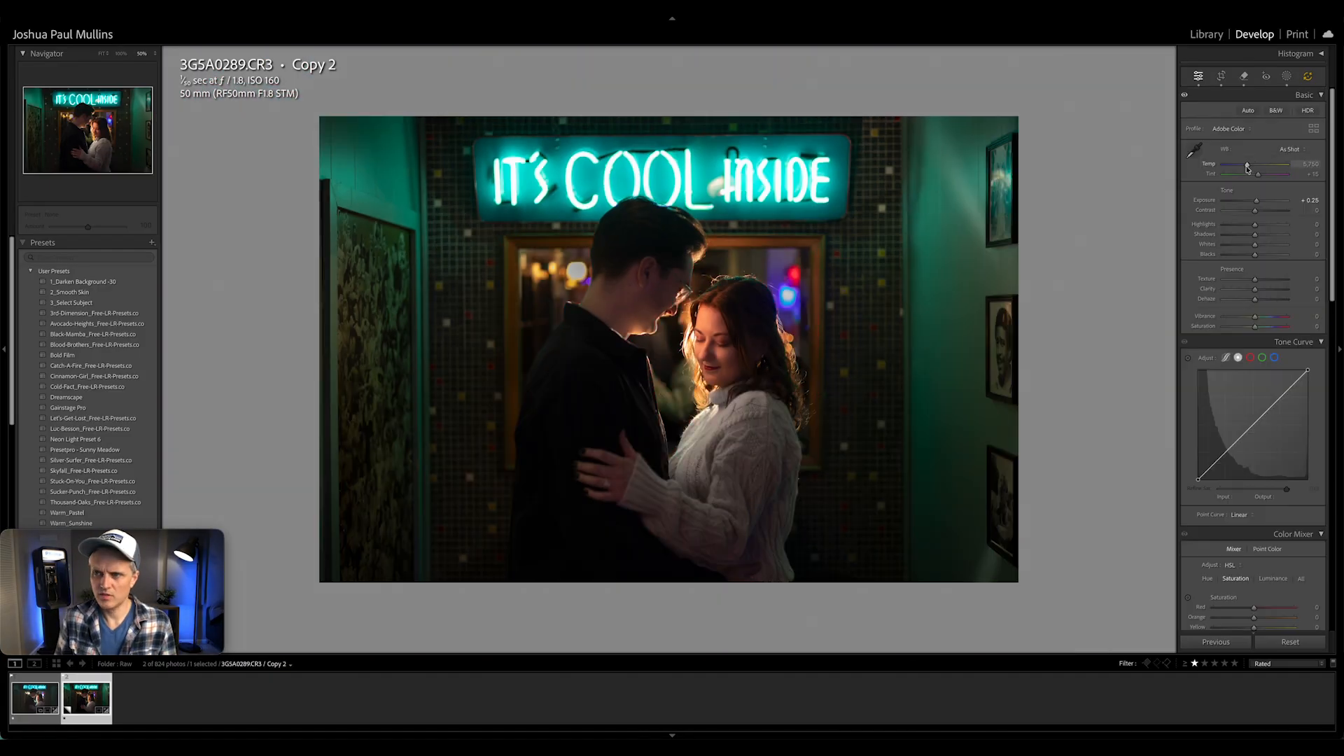
{"action": "left_click_drag", "start_coordinate": [671, 581], "coordinate": [680, 633]}
{"action": "key", "text": "r"}
Step: Cool the photo's temperature to 5,180, set exposure to +0.55, highlights -11, whites +21 and blacks -11, and raise contrast and shadows
{"action": "left_click_drag", "start_coordinate": [1258, 203], "coordinate": [1259, 203]}
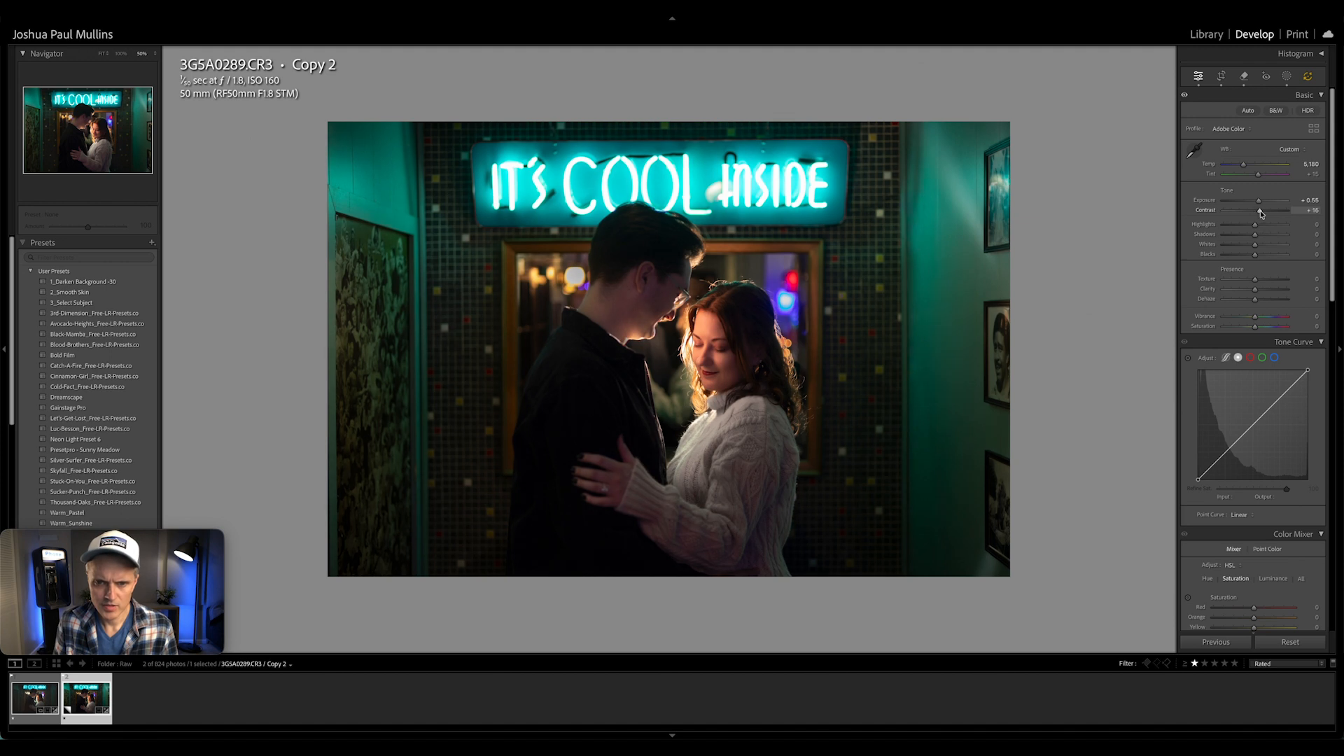
{"action": "left_click_drag", "start_coordinate": [1256, 227], "coordinate": [1253, 228]}
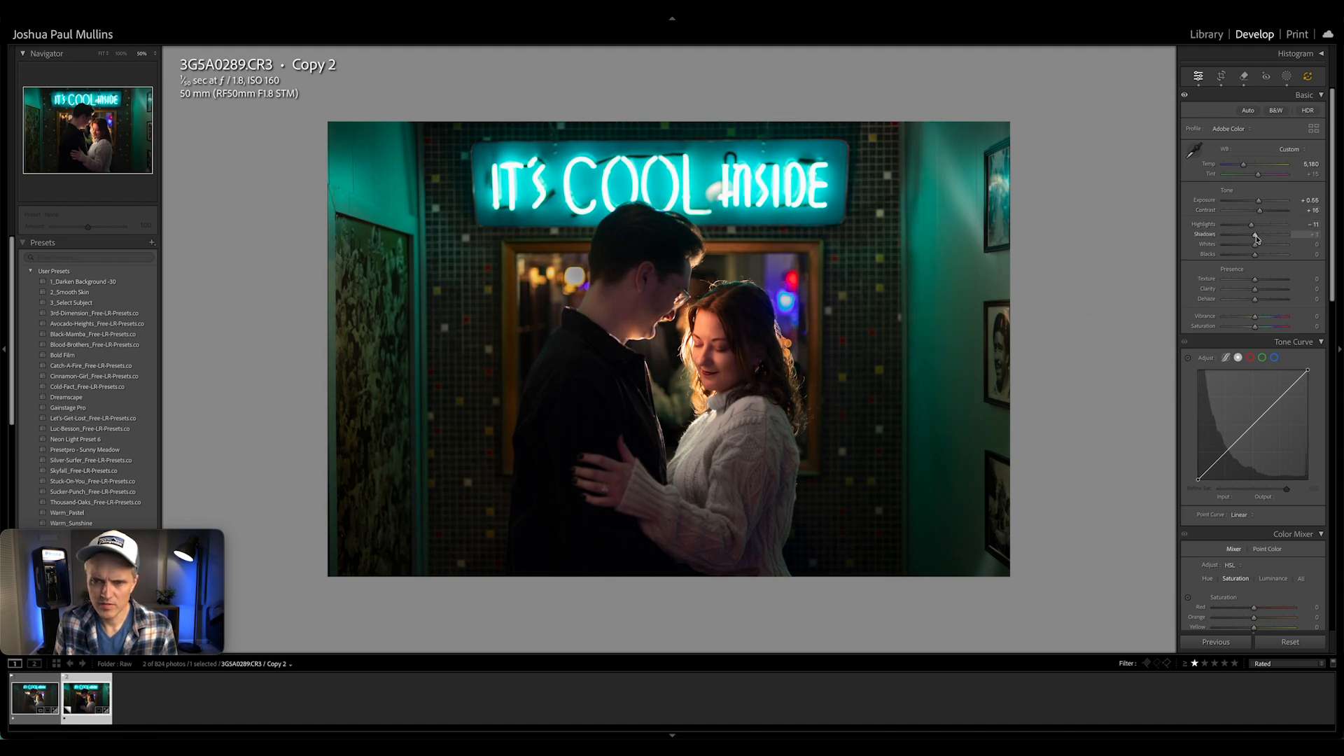
{"action": "left_click_drag", "start_coordinate": [1262, 238], "coordinate": [1267, 238]}
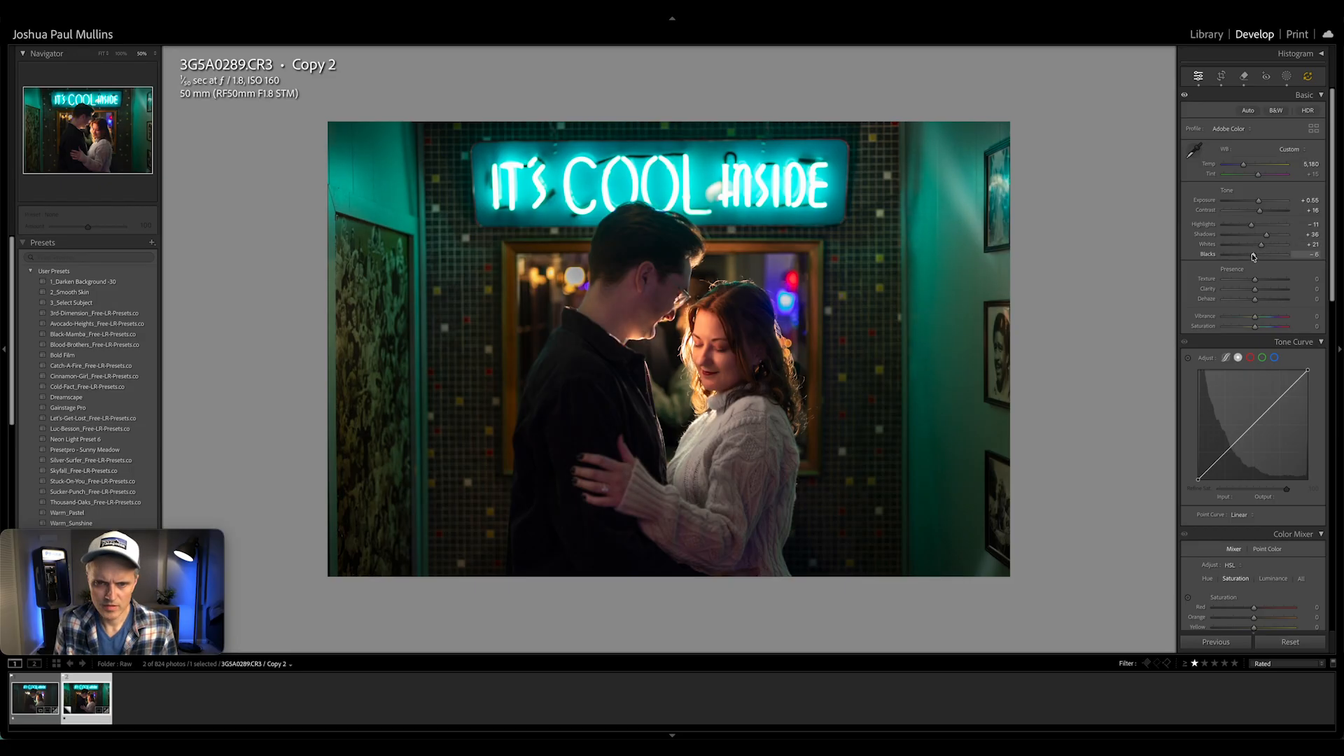
Step: Darken the photo's bottom and side edges with linear gradient masks at -0.30 exposure
{"action": "key", "text": "shift+w"}
{"action": "left_click_drag", "start_coordinate": [694, 568], "coordinate": [692, 376]}
{"action": "key", "text": "m"}
{"action": "left_click_drag", "start_coordinate": [700, 564], "coordinate": [699, 408]}
{"action": "key", "text": "m"}
{"action": "left_click_drag", "start_coordinate": [974, 325], "coordinate": [756, 324]}
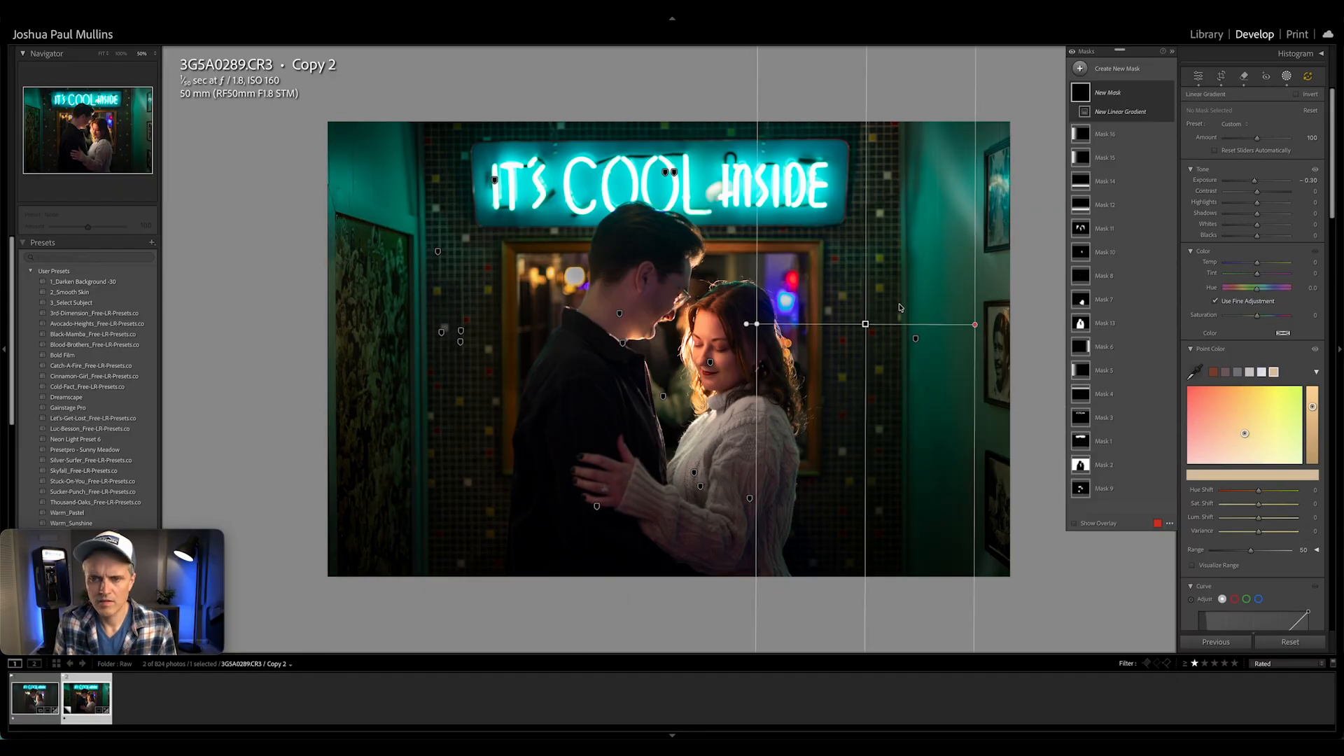
Step: Set the yellow saturation in the Color Mixer to -69
{"action": "key", "text": "shift+w"}
{"action": "scroll", "coordinate": [1254, 367], "scroll_direction": "down", "scroll_amount": 10}
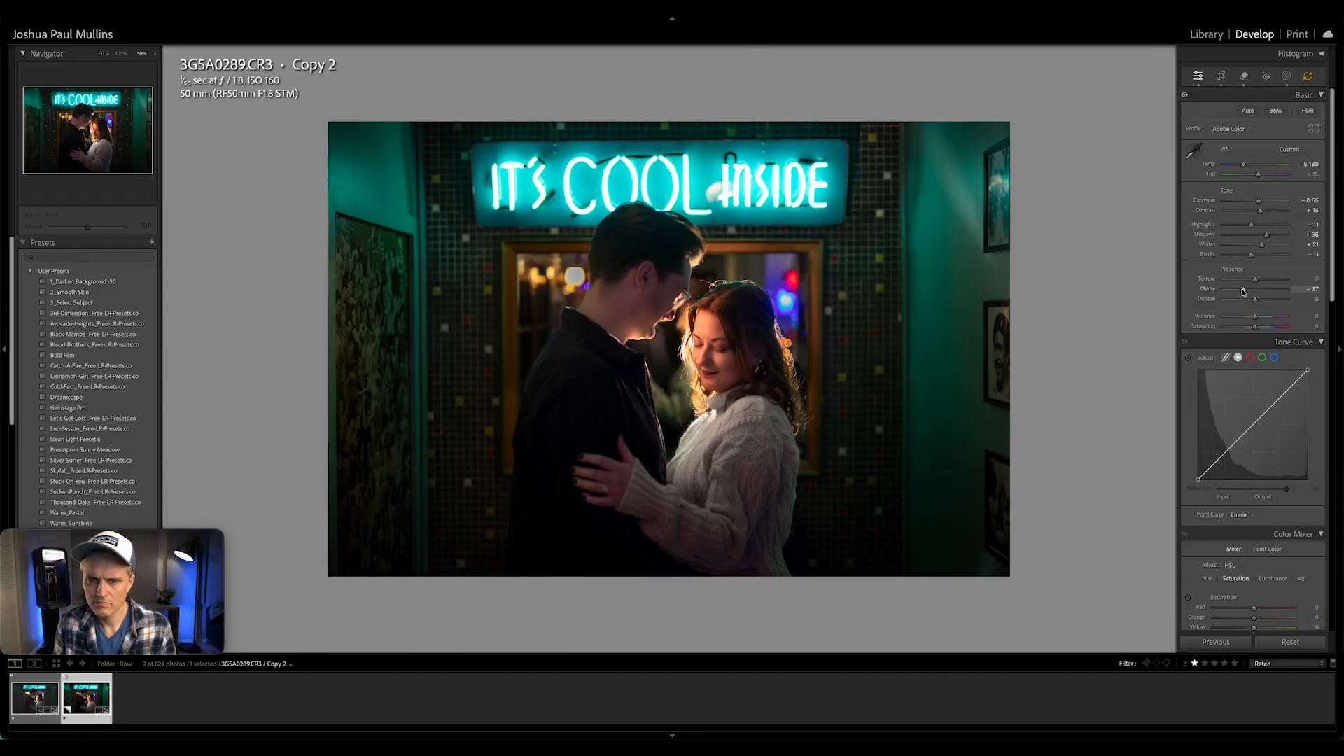
{"action": "scroll", "coordinate": [1254, 367], "scroll_direction": "up", "scroll_amount": 10}
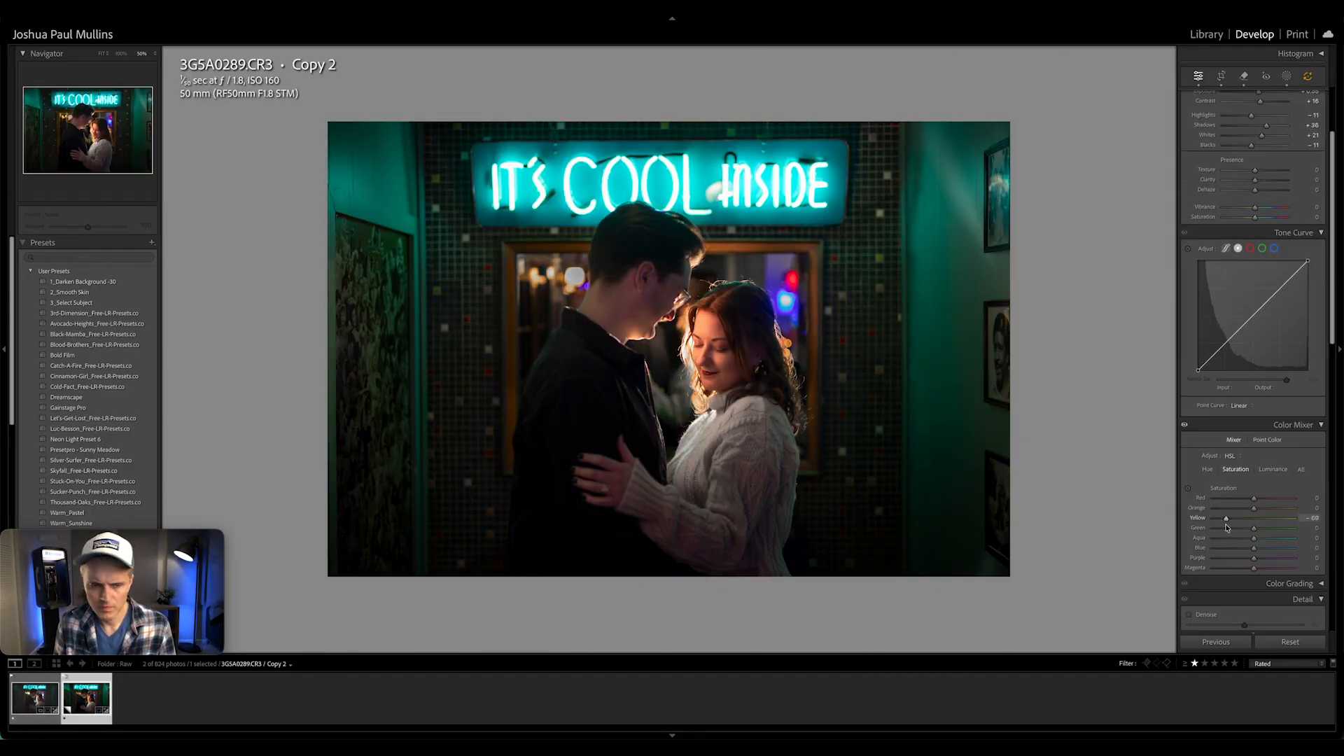
Step: Copy the tone curve from the finished version of the photo and paste it onto Copy 2
{"action": "key", "text": "Left"}
{"action": "key", "text": "super+shift+c"}
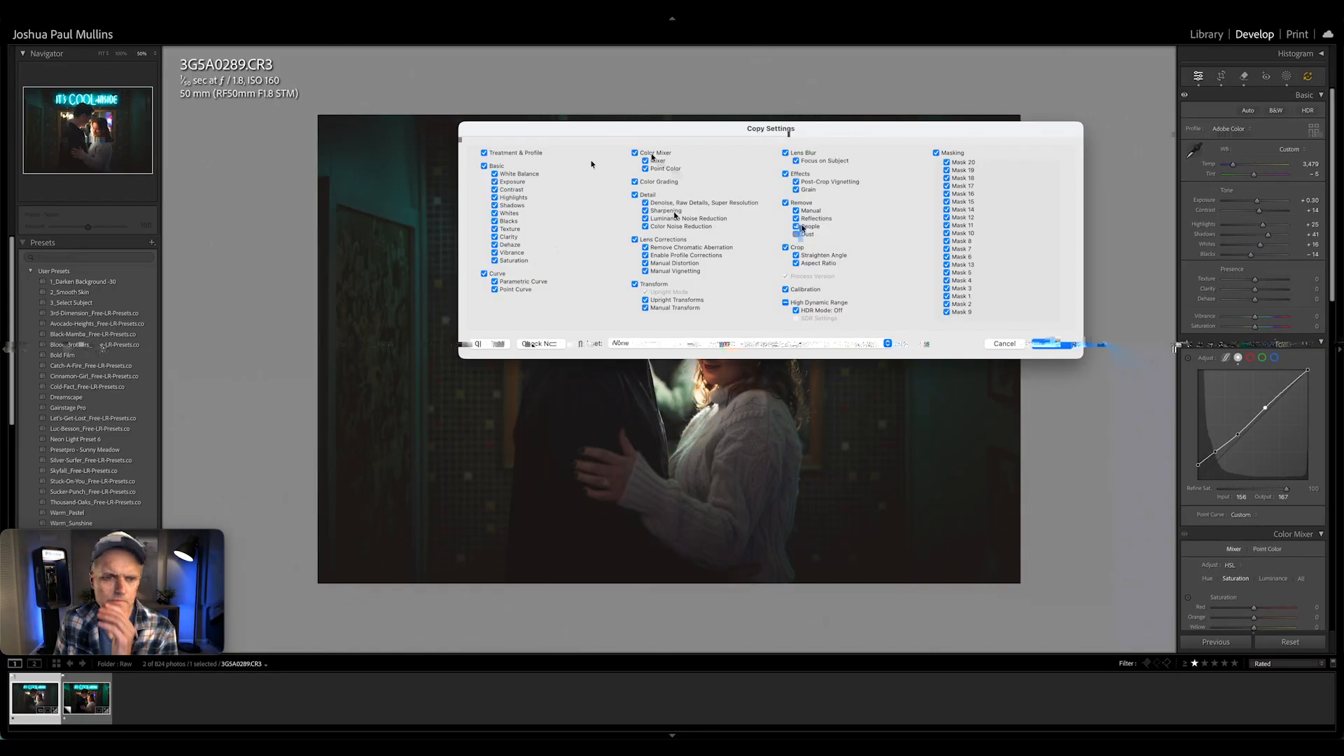
{"action": "left_click", "coordinate": [1052, 343]}
{"action": "key", "text": "Right"}
{"action": "key", "text": "super+shift+v"}
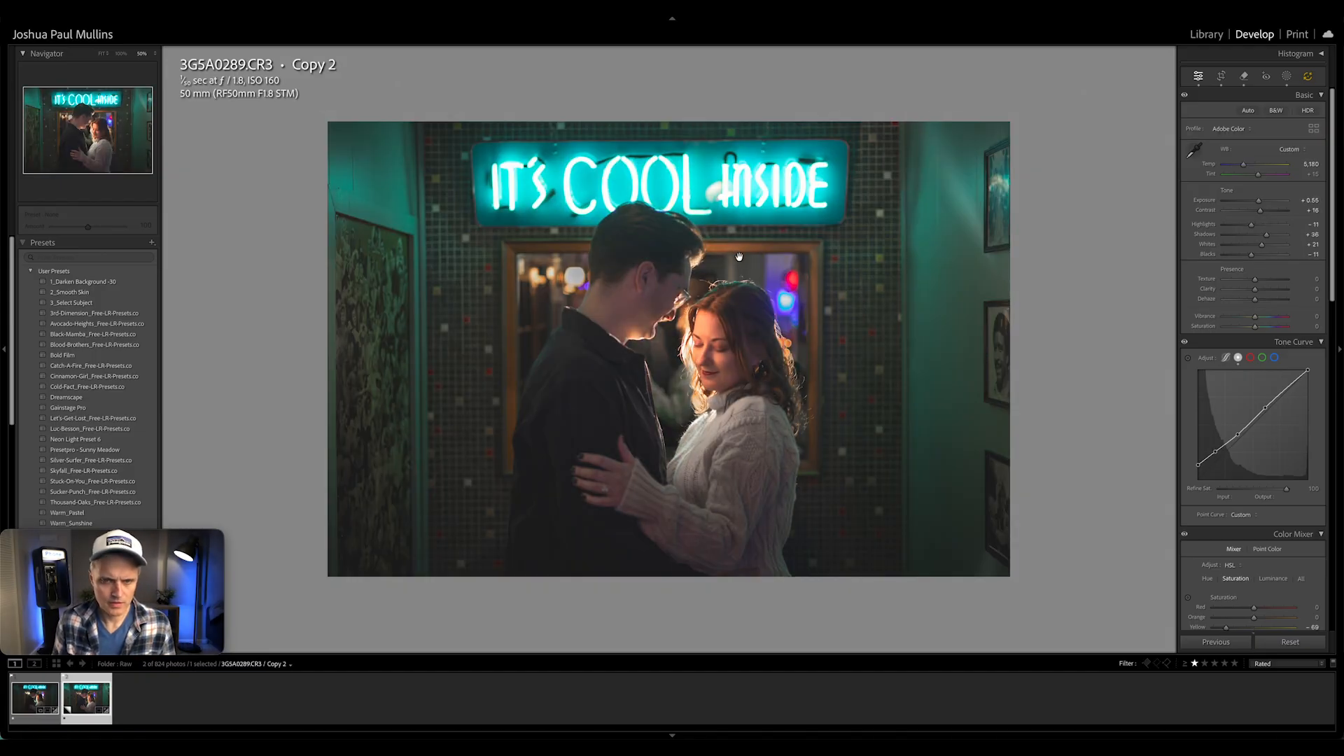
Step: Straighten the photo slightly by adjusting its crop angle
{"action": "key", "text": "r"}
{"action": "left_click_drag", "start_coordinate": [1322, 148], "coordinate": [1308, 146]}
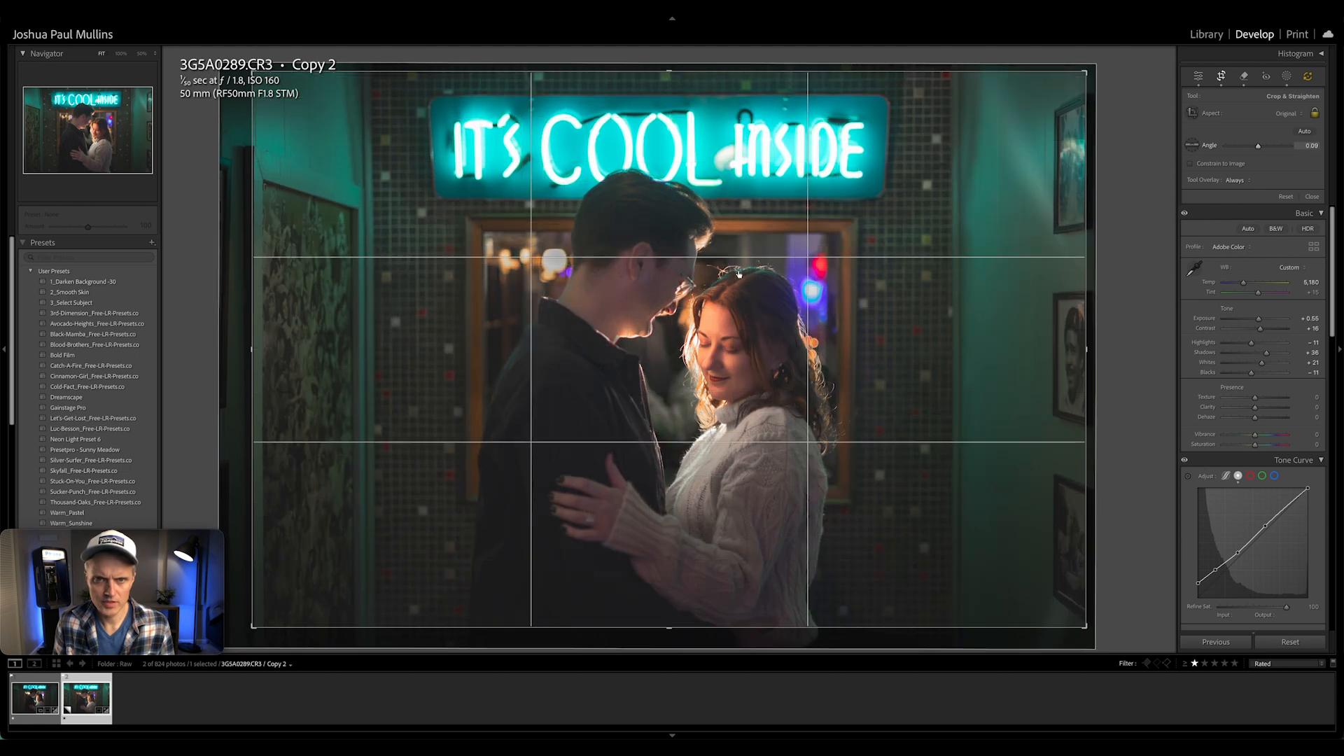
Step: Add more linear gradient masks at -0.30 exposure from the photo's sides and lower the overall blacks to -20
{"action": "key", "text": "m"}
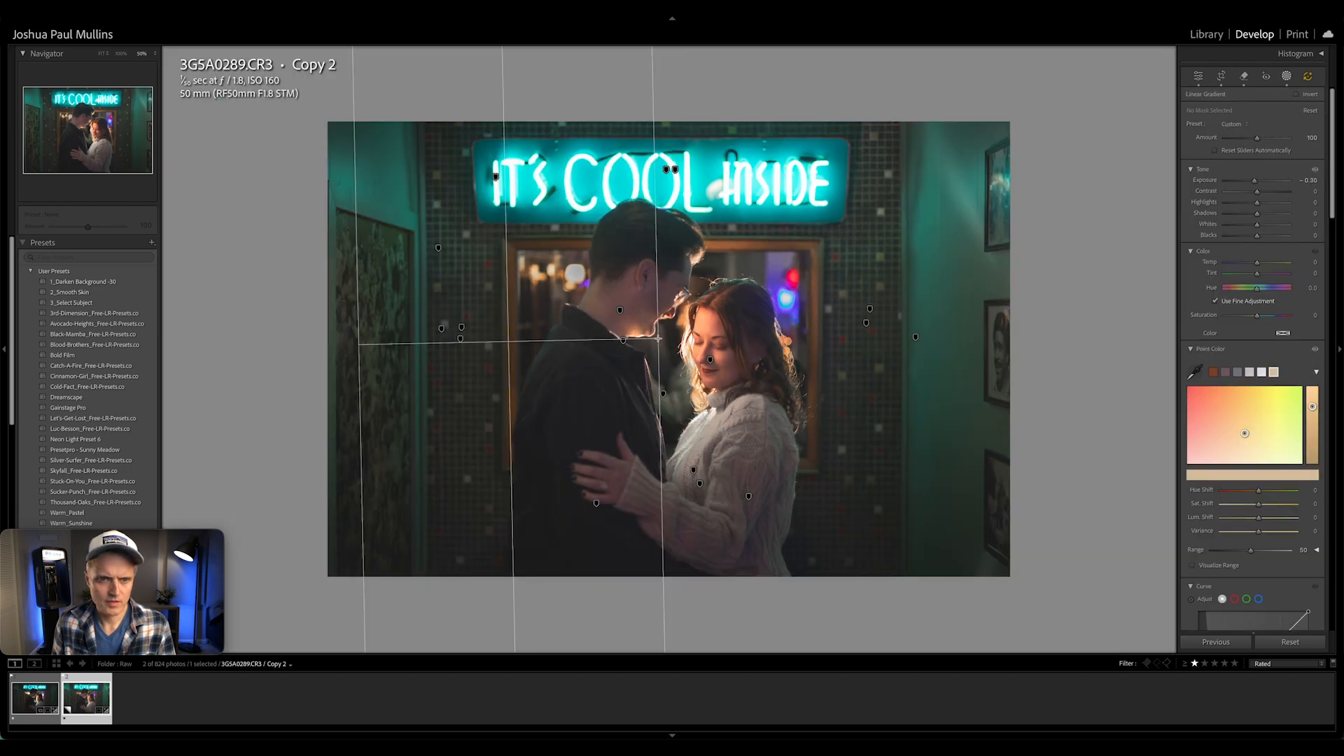
{"action": "left_click_drag", "start_coordinate": [658, 338], "coordinate": [657, 338]}
{"action": "key", "text": "m"}
{"action": "key", "text": "m"}
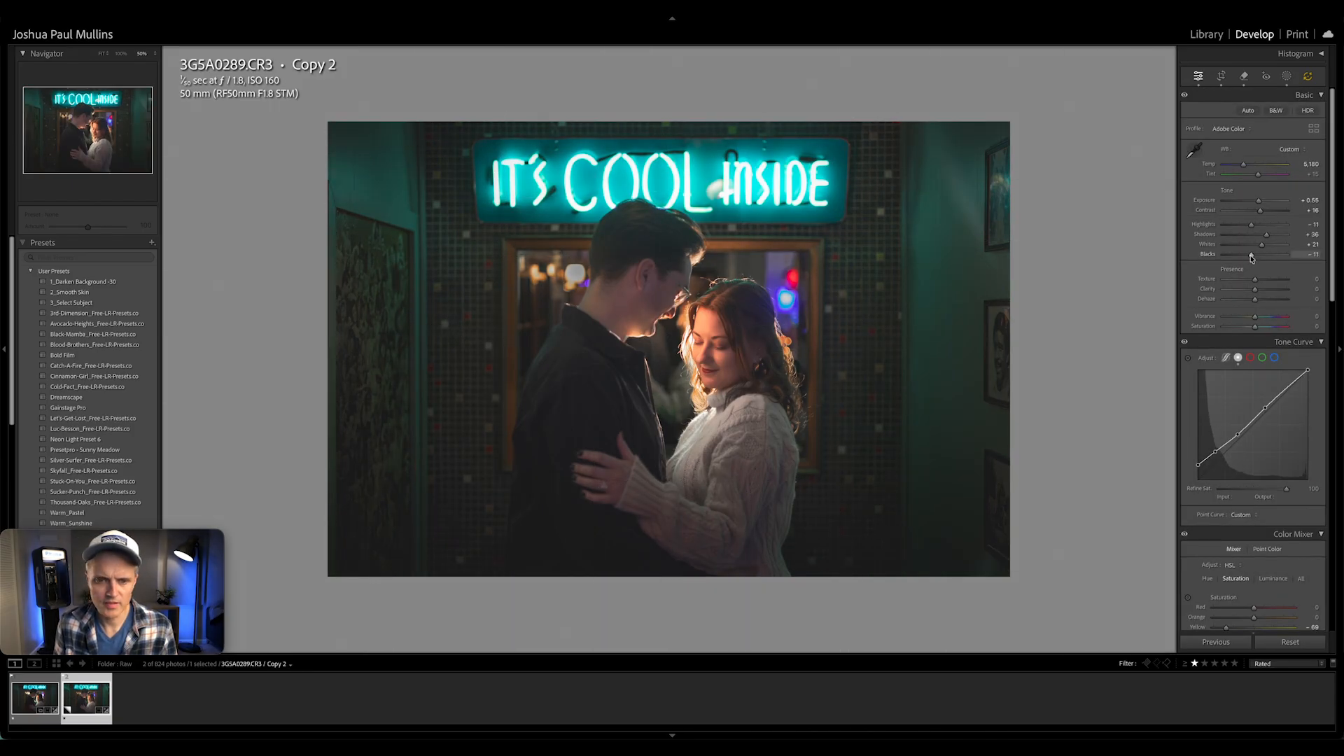
Step: Set the blacks of the existing Select Subject mask on the couple to -11
{"action": "key", "text": "m"}
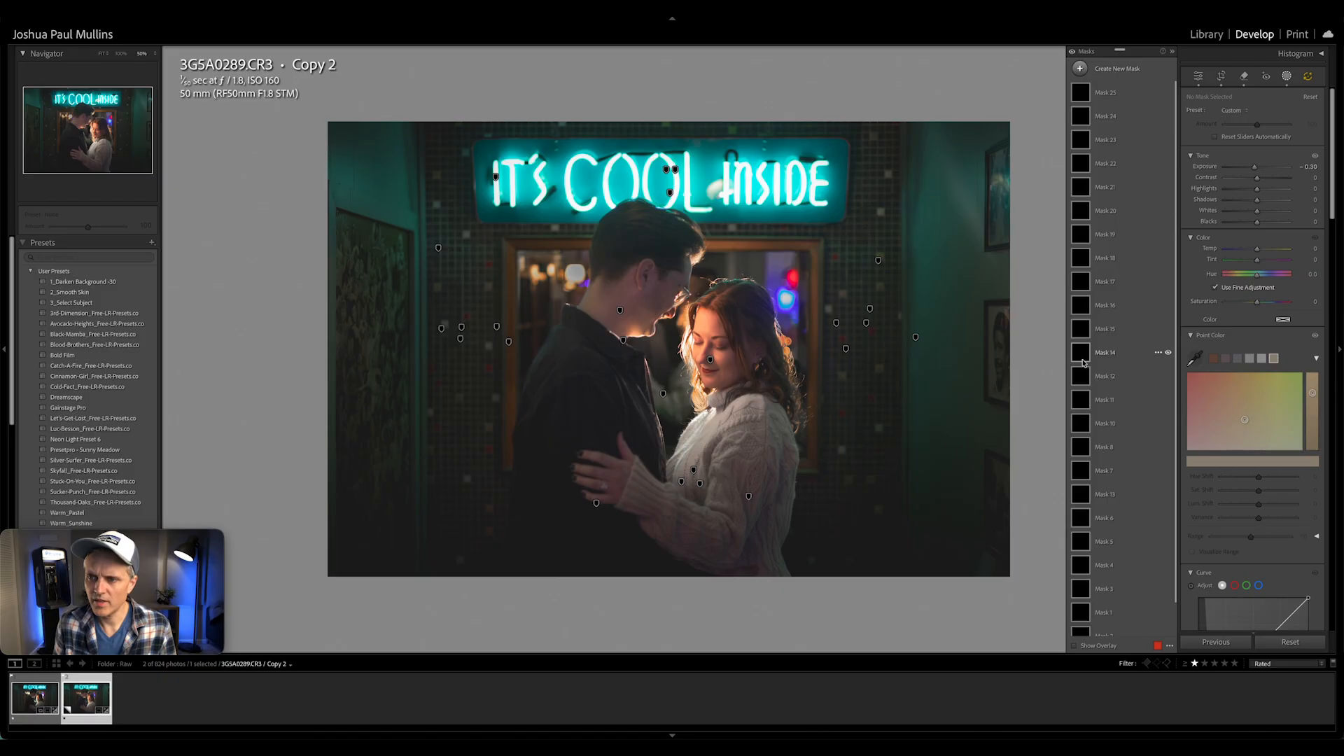
{"action": "scroll", "coordinate": [1083, 363], "scroll_direction": "down", "scroll_amount": 1}
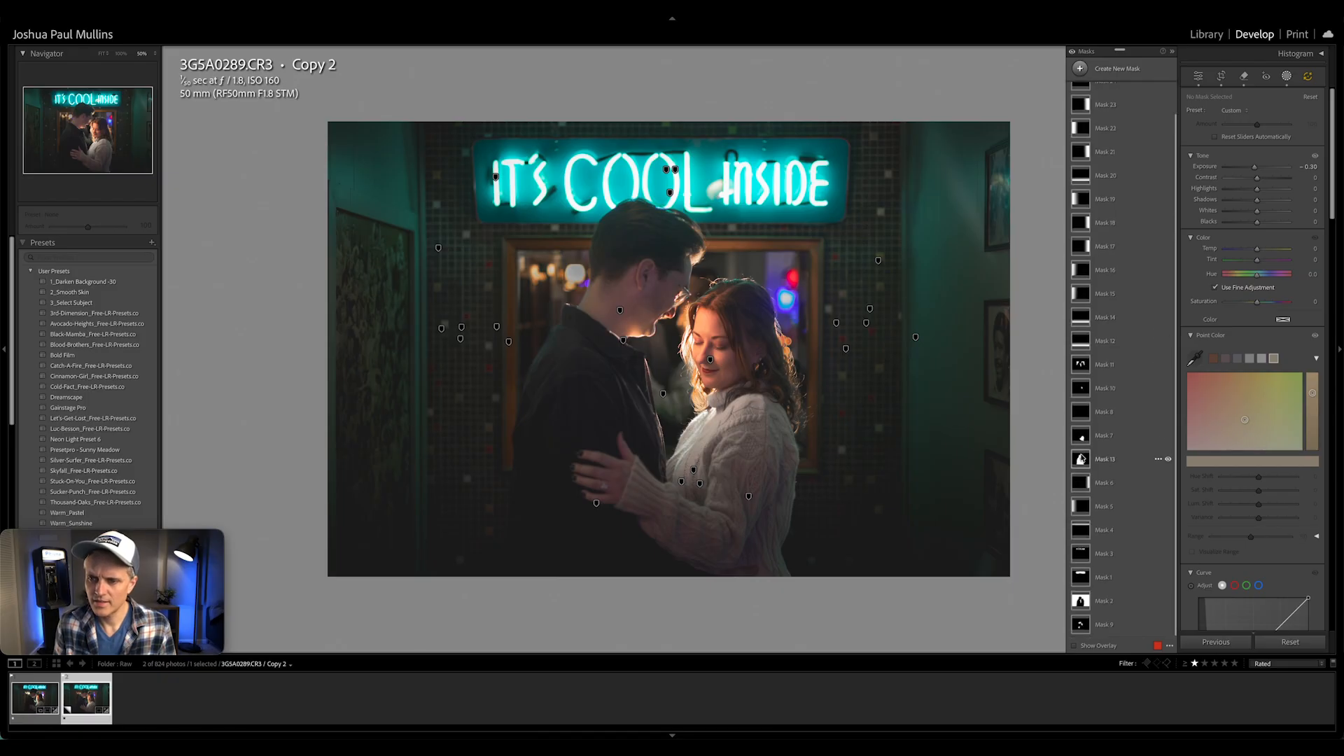
{"action": "left_click", "coordinate": [1082, 460]}
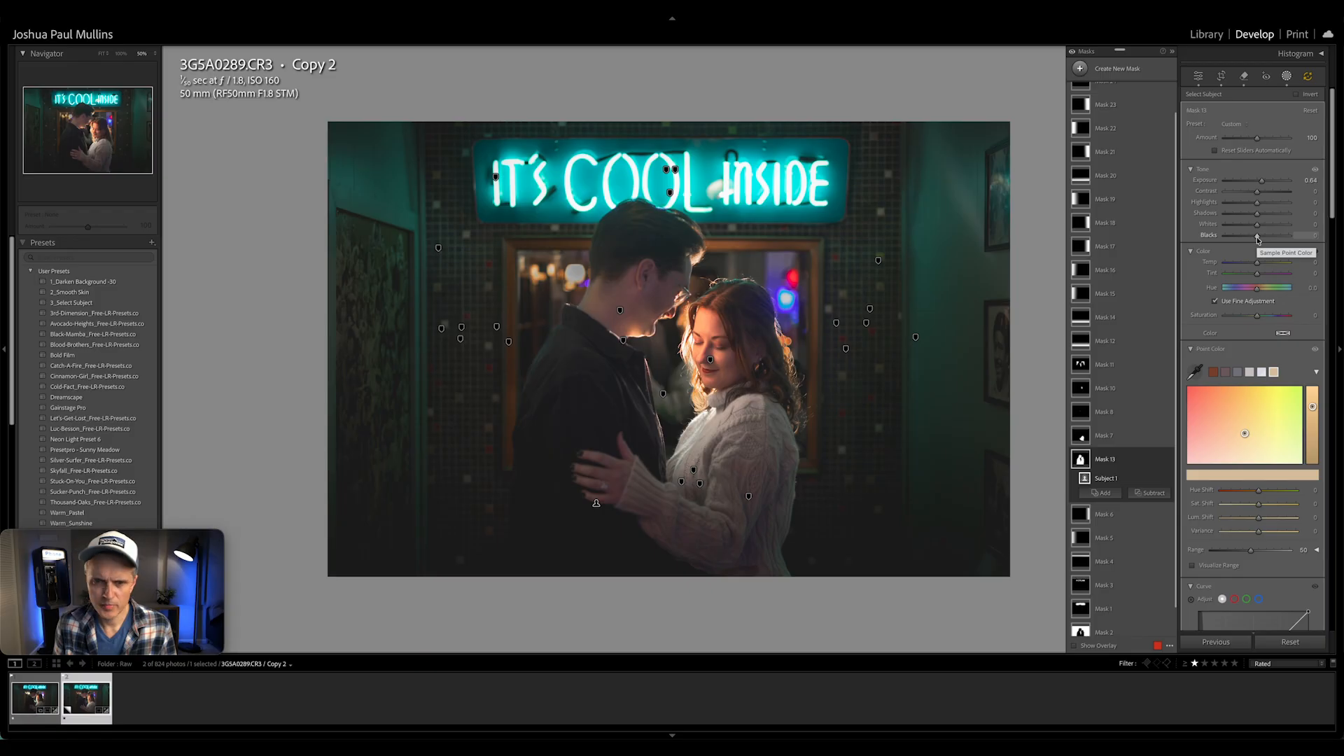
{"action": "left_click_drag", "start_coordinate": [1258, 239], "coordinate": [1257, 239]}
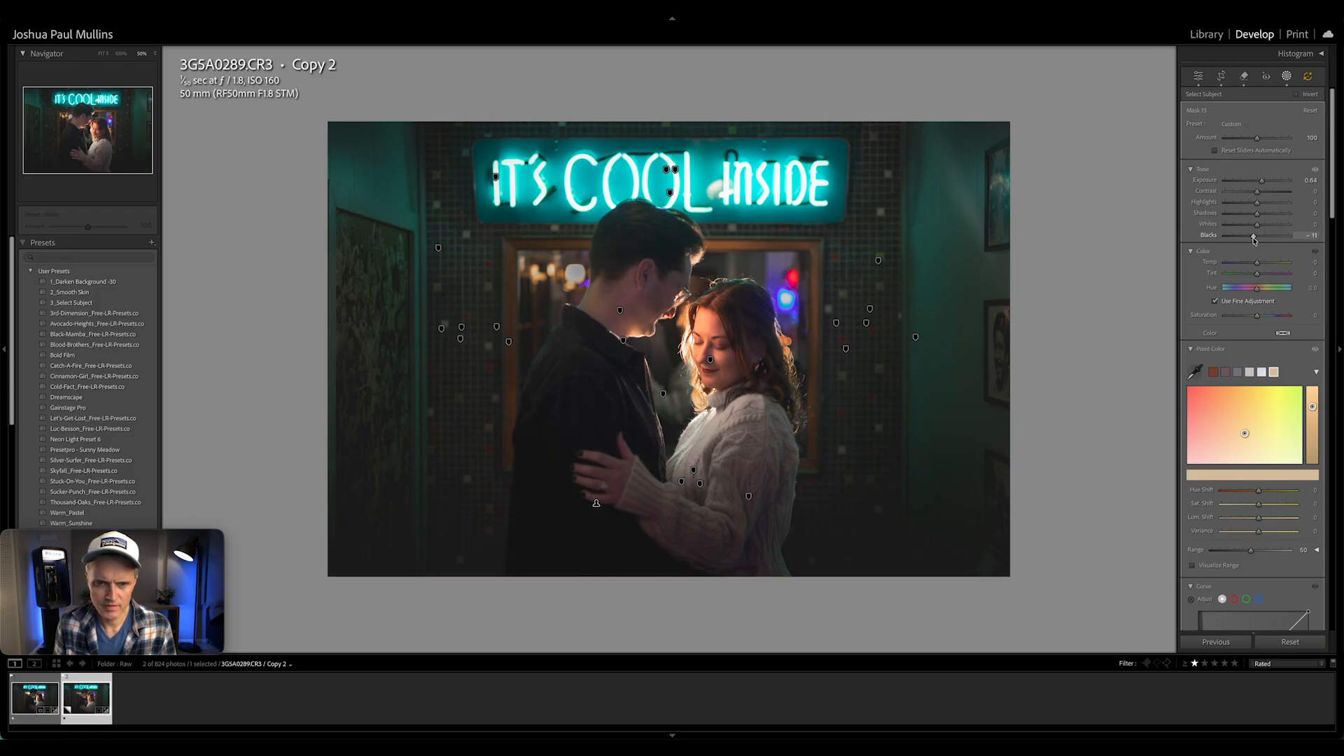
Step: Darken the surroundings further with linear gradient masks at -0.30 exposure from the sides, bottom and top toward the couple
{"action": "key", "text": "m"}
{"action": "left_click_drag", "start_coordinate": [918, 317], "coordinate": [734, 316]}
{"action": "key", "text": "m"}
{"action": "left_click_drag", "start_coordinate": [709, 534], "coordinate": [709, 371]}
{"action": "key", "text": "m"}
{"action": "left_click_drag", "start_coordinate": [687, 140], "coordinate": [683, 276]}
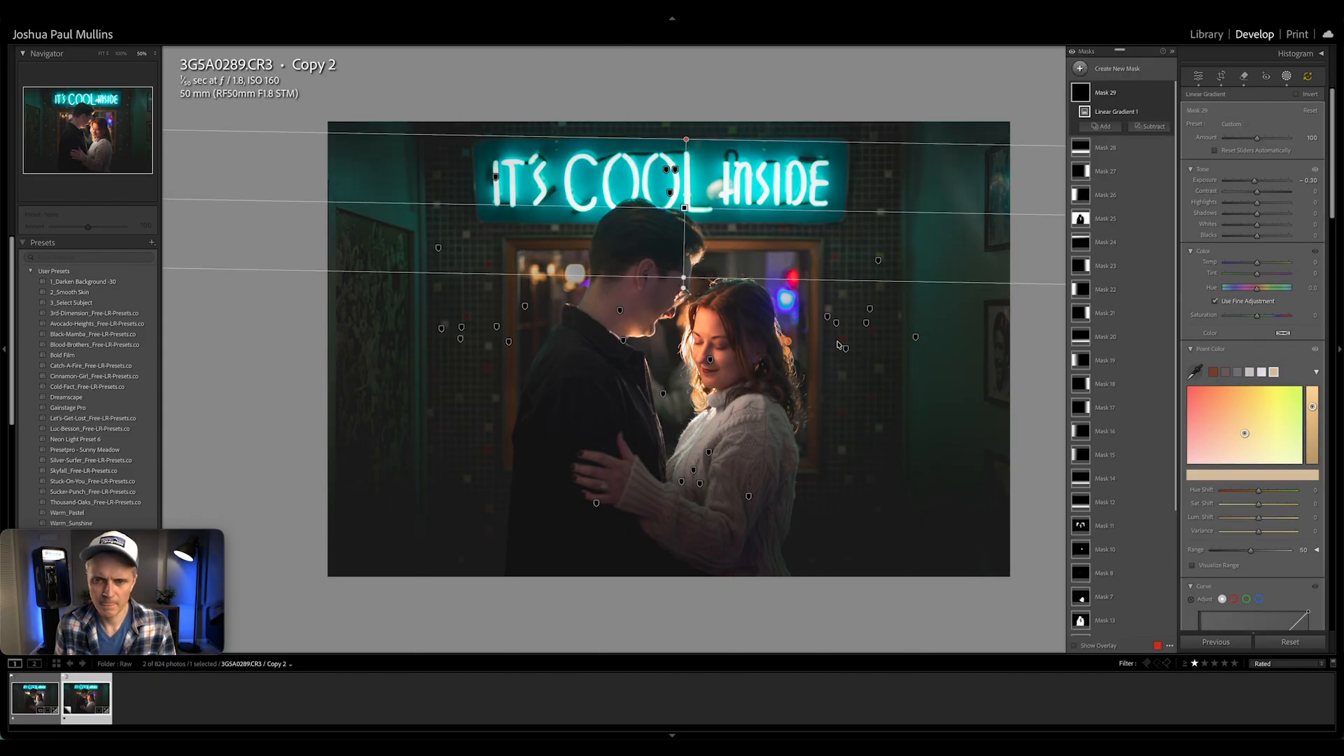
{"action": "left_click", "coordinate": [878, 354]}
{"action": "key", "text": "m"}
{"action": "left_click_drag", "start_coordinate": [886, 347], "coordinate": [736, 353]}
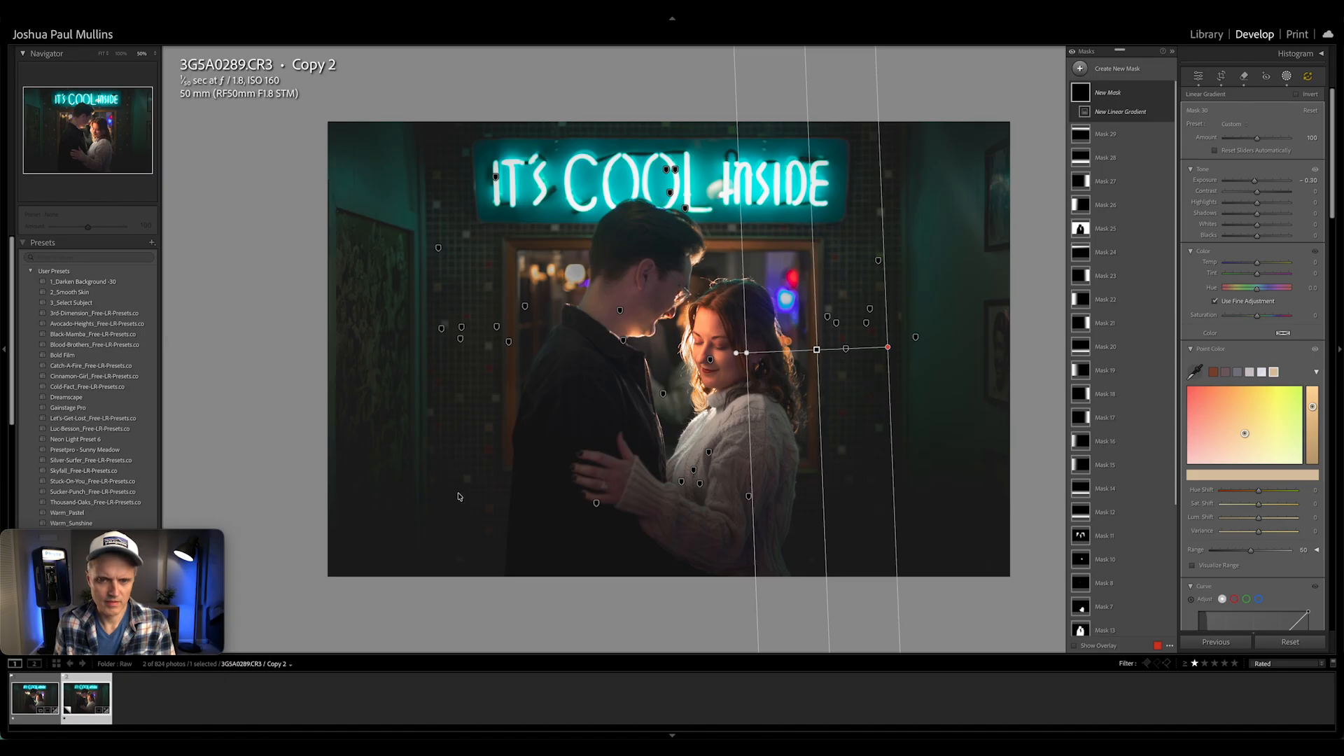
{"action": "left_click", "coordinate": [407, 485]}
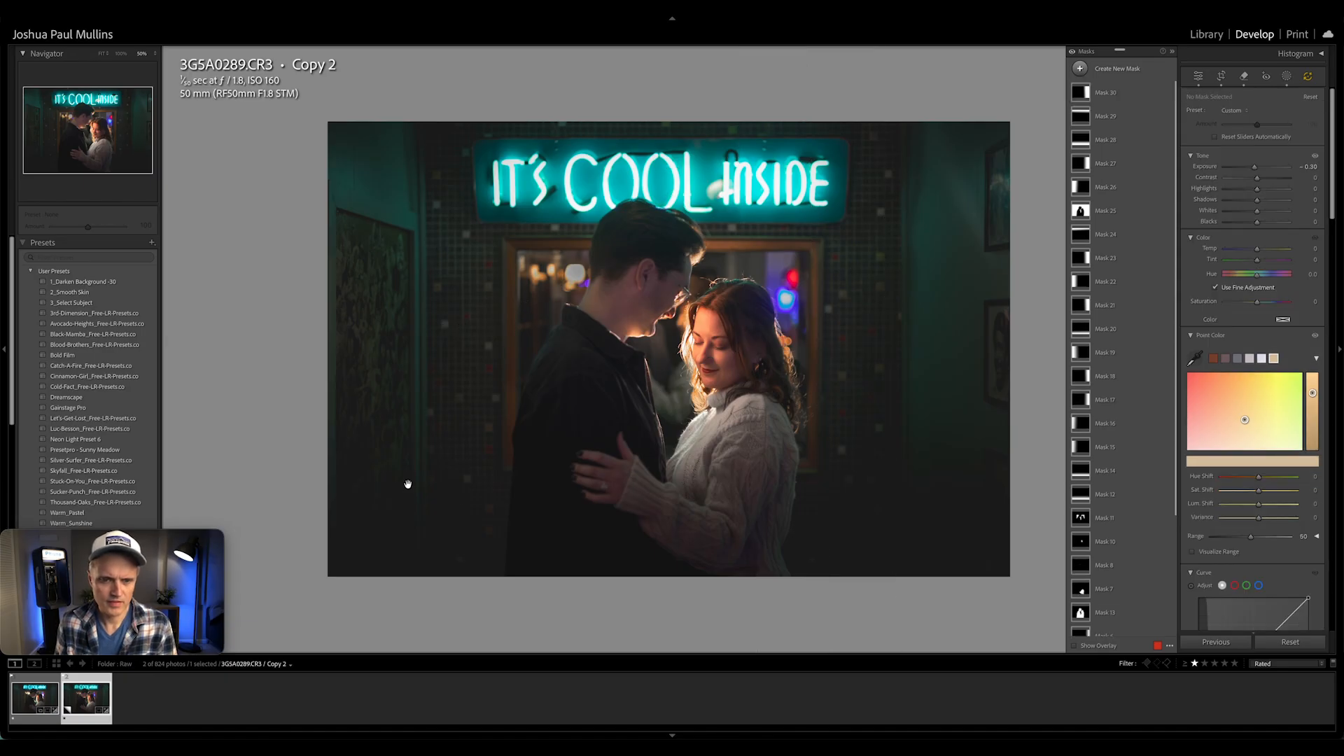
{"action": "key", "text": "m"}
Step: Compare Copy 2 with the finished version of the photo and review the copy's list of masks
{"action": "key", "text": "Left"}
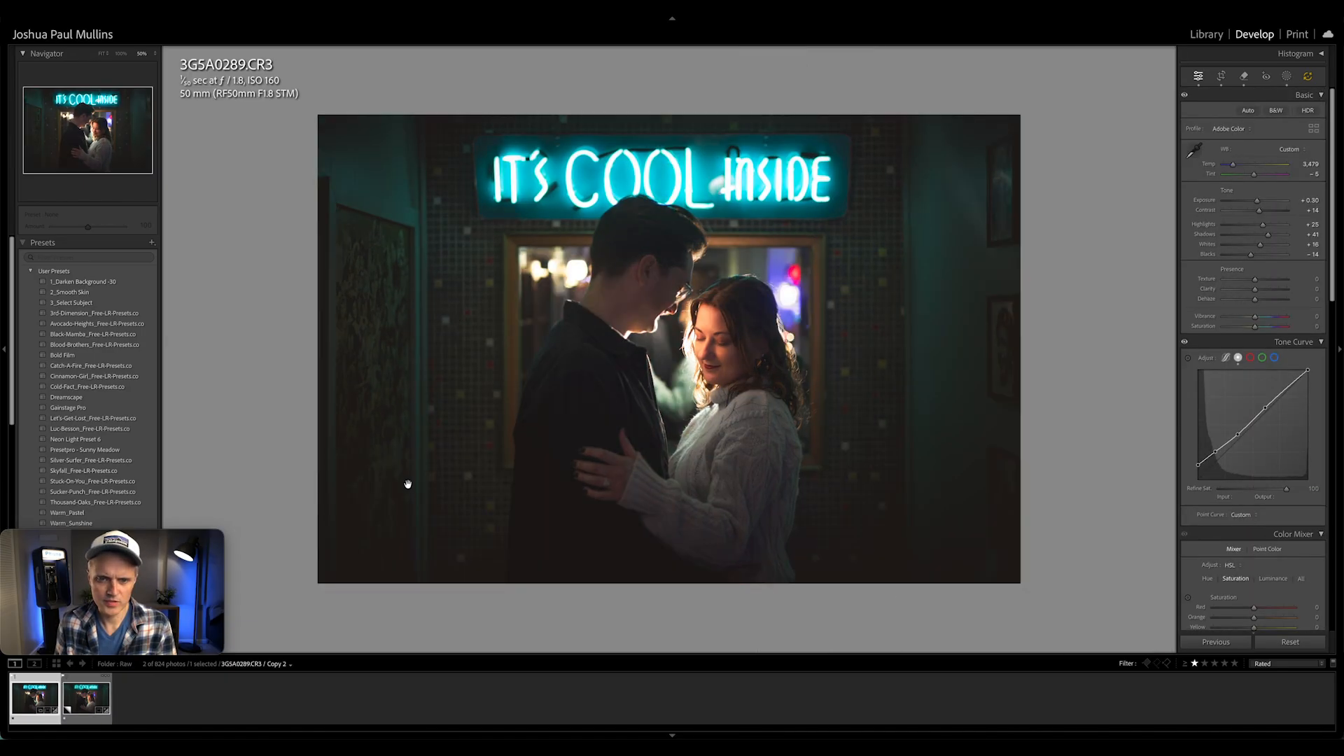
{"action": "key", "text": "Right"}
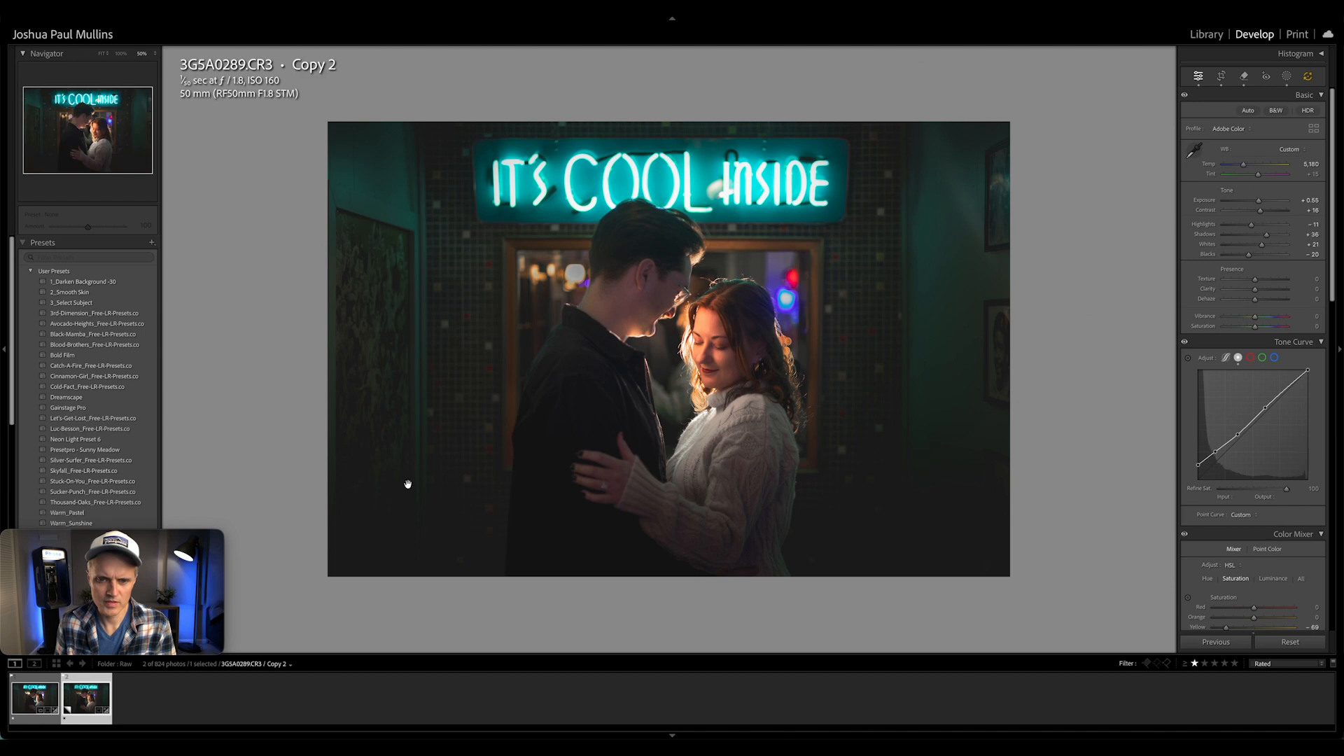
{"action": "key", "text": "Left"}
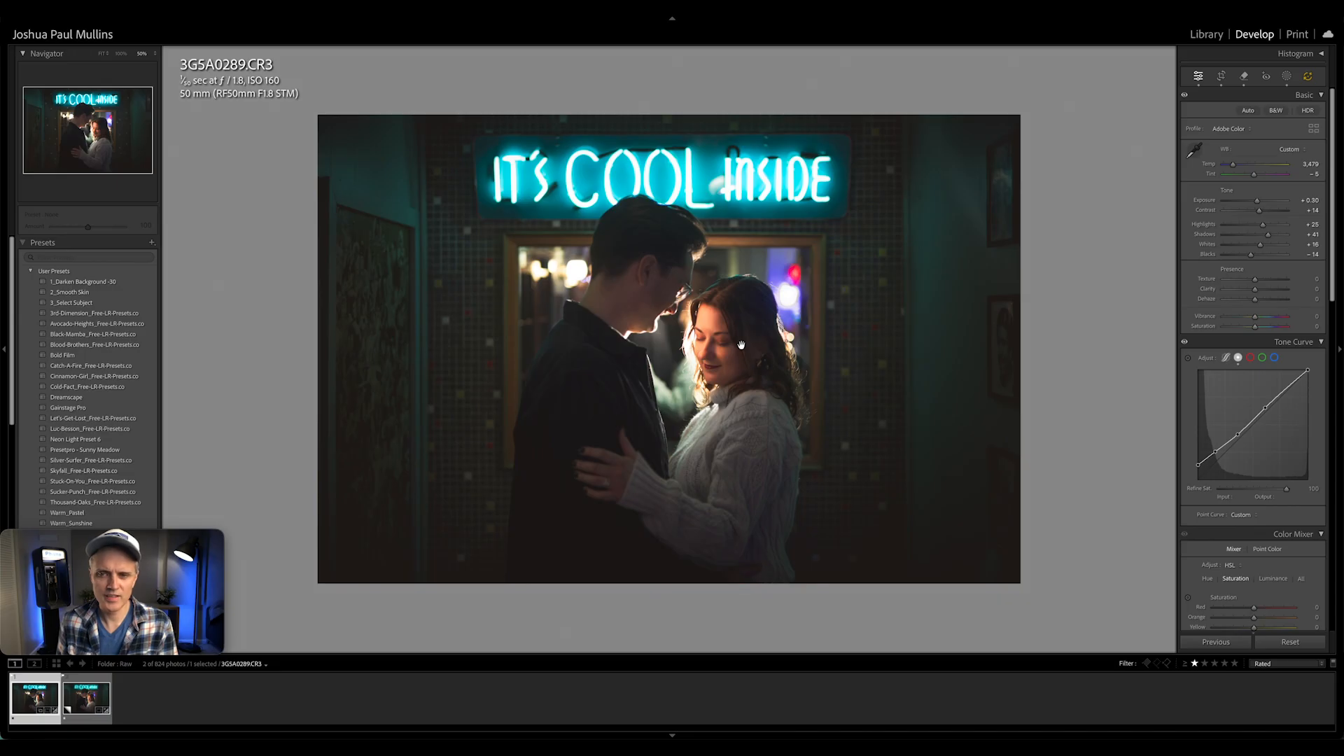
{"action": "key", "text": "Right"}
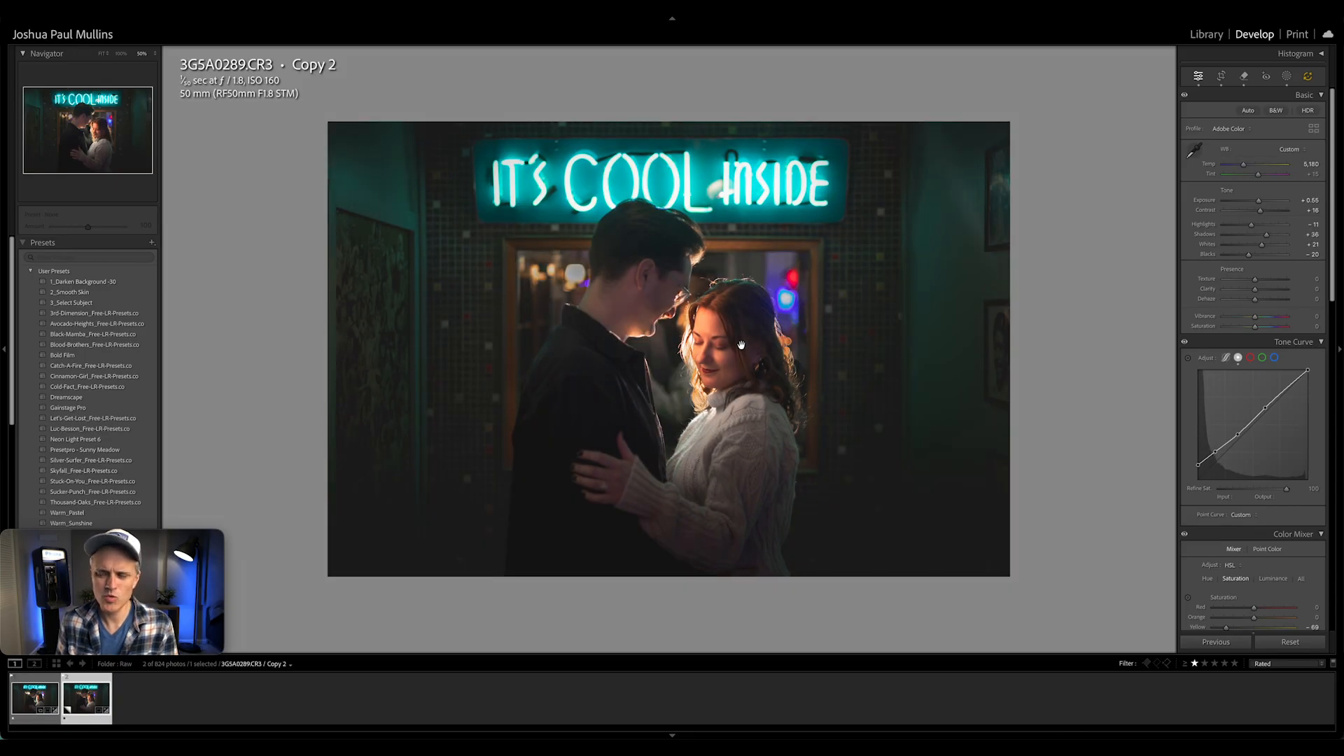
{"action": "left_click", "coordinate": [1286, 77]}
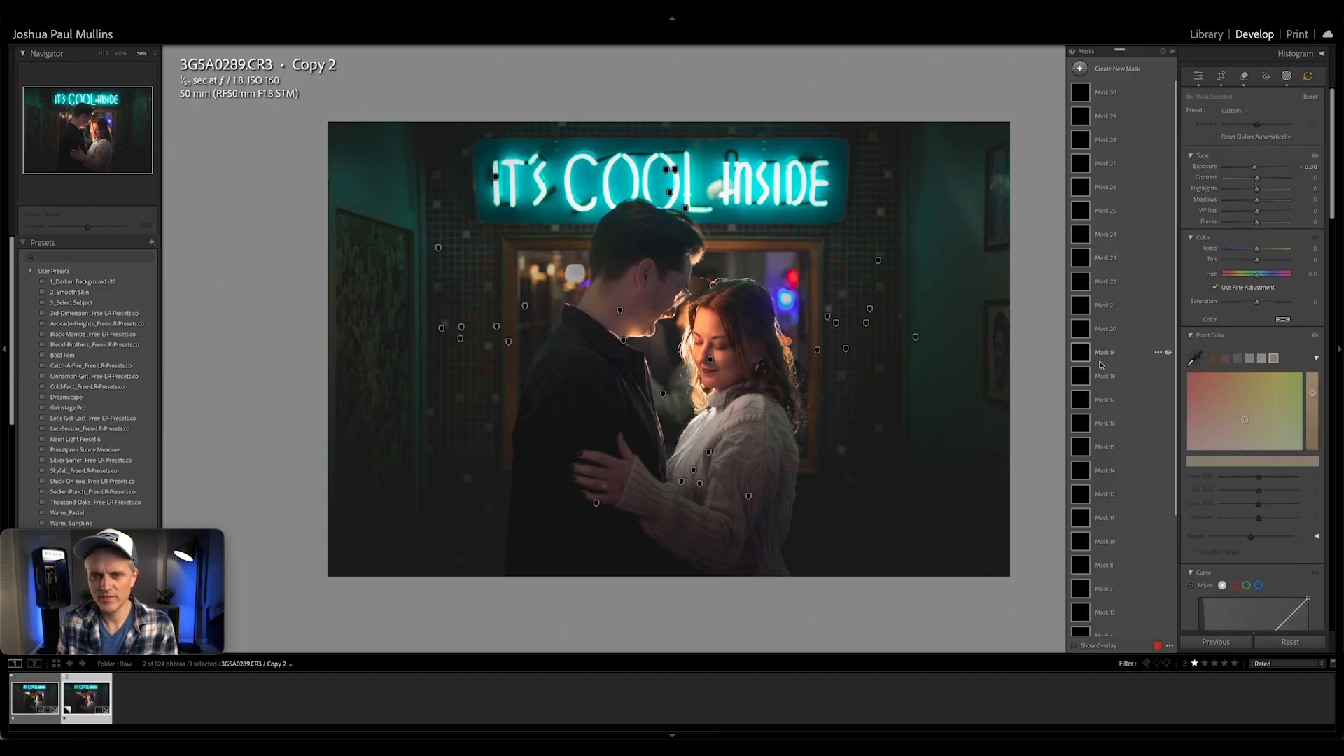
{"action": "key", "text": "shift+w"}
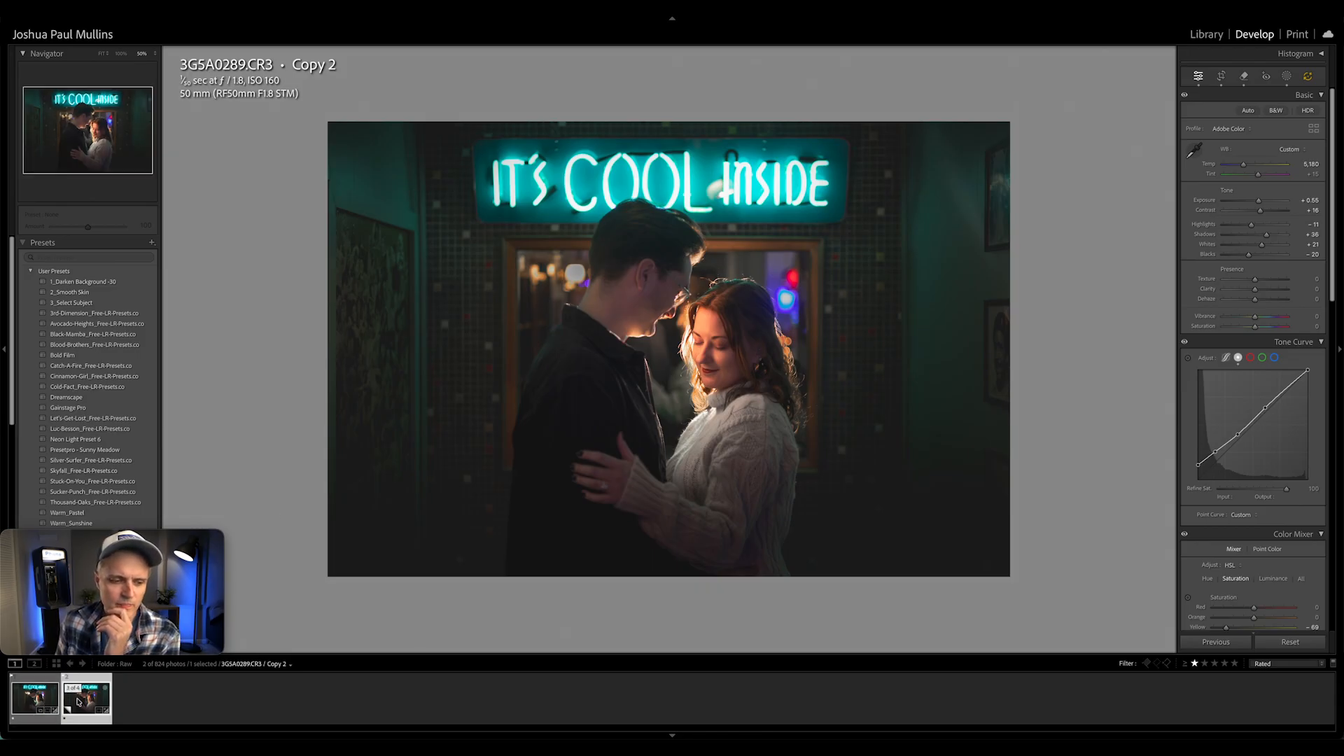
{"action": "left_click", "coordinate": [44, 702]}
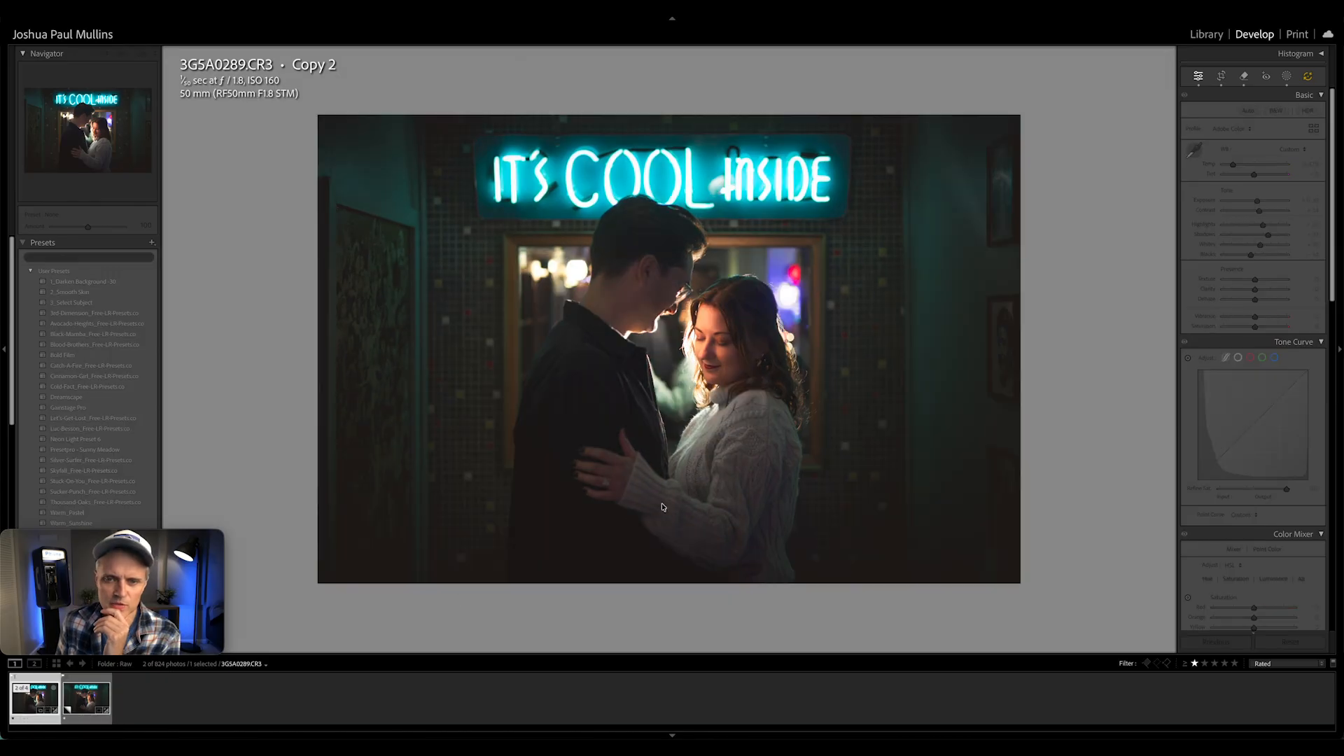